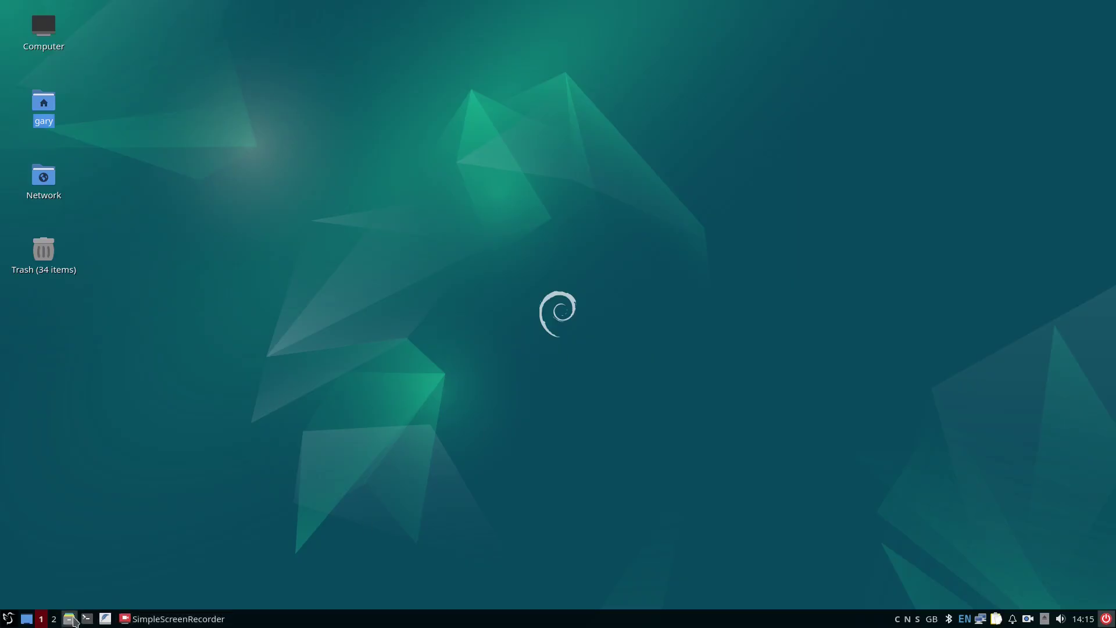
# - Open the LXQt Configuration Center from the LXQt preferences and bring up the Appearance settings
pyautogui.click(12, 623)
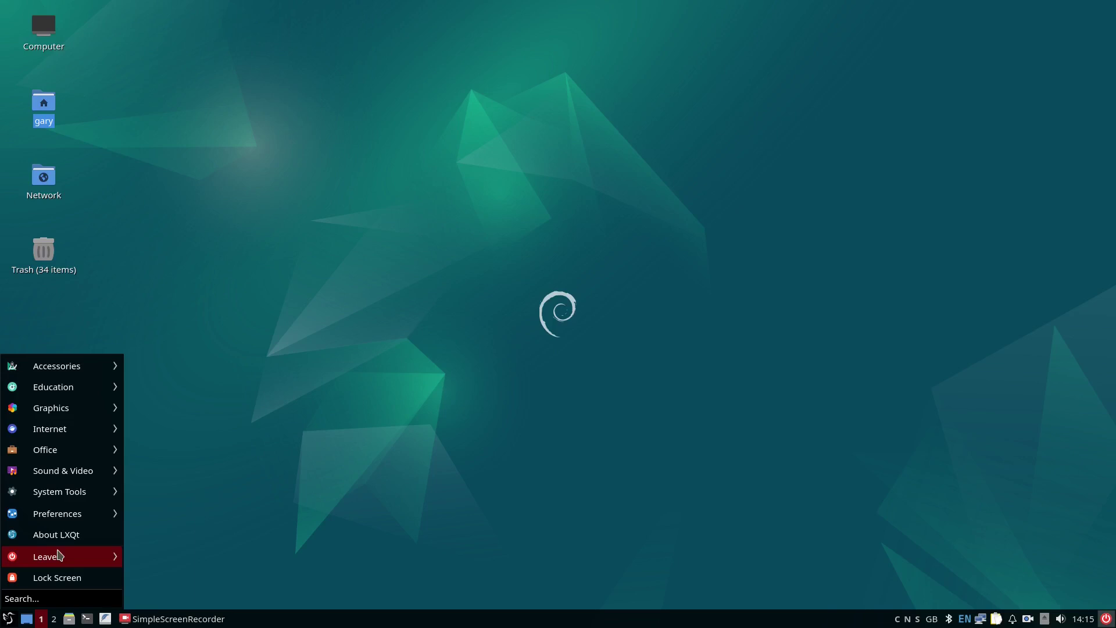
pyautogui.moveTo(80, 517)
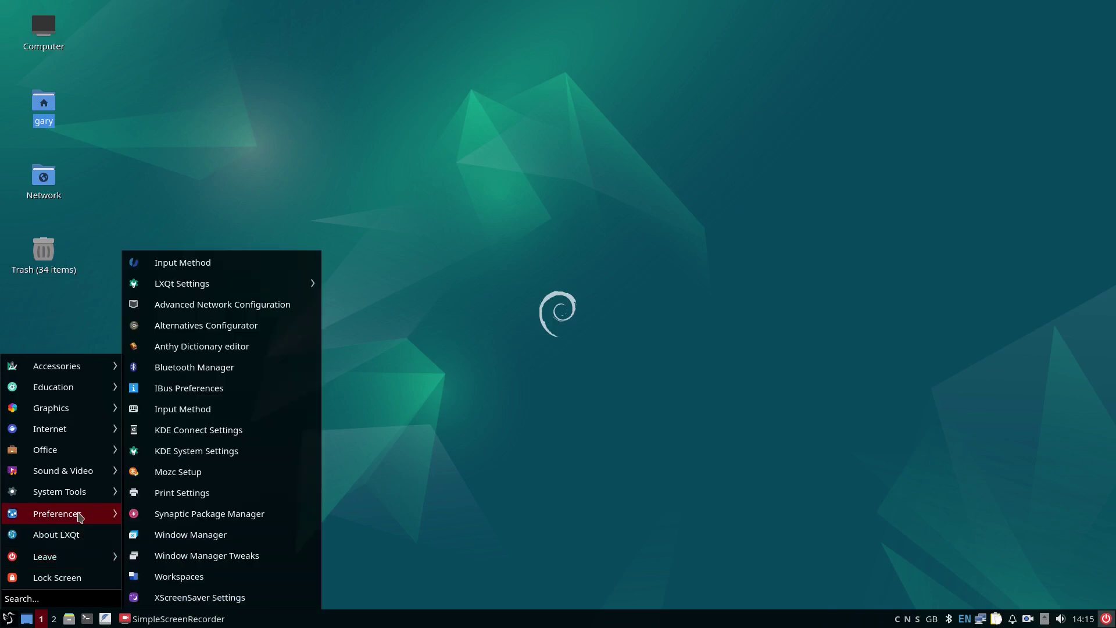
pyautogui.moveTo(262, 288)
pyautogui.click(425, 292)
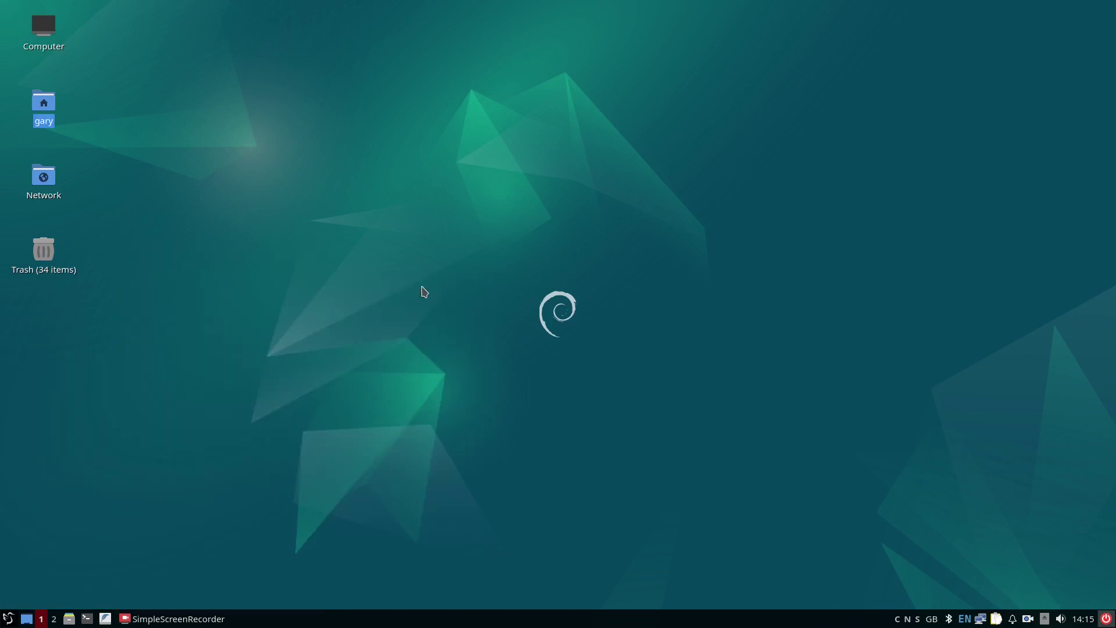
pyautogui.click(413, 245)
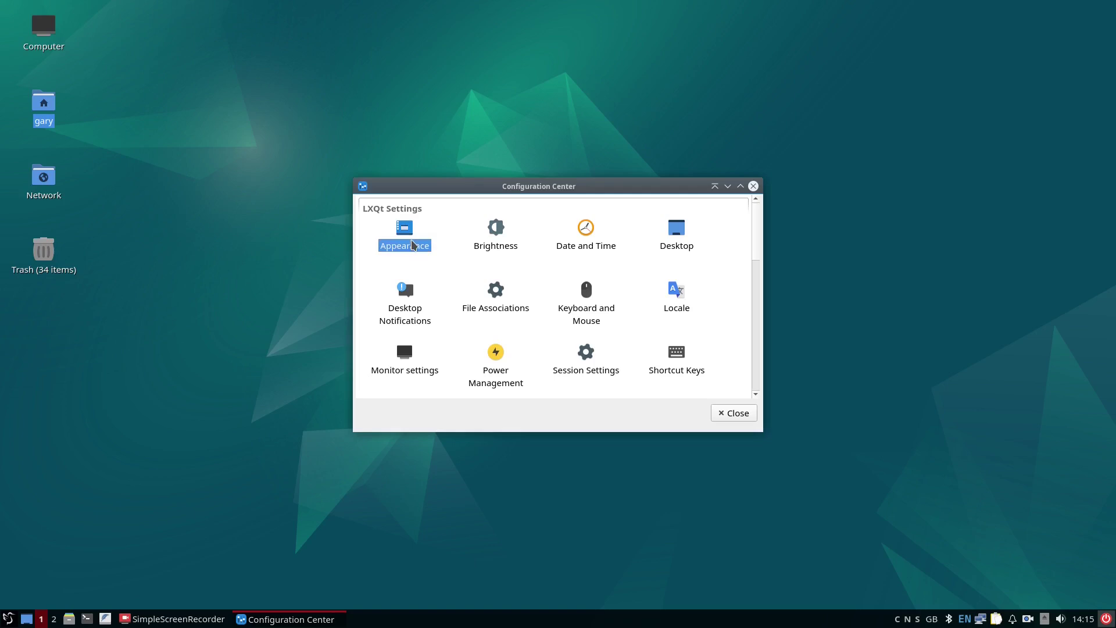
pyautogui.doubleClick(413, 245)
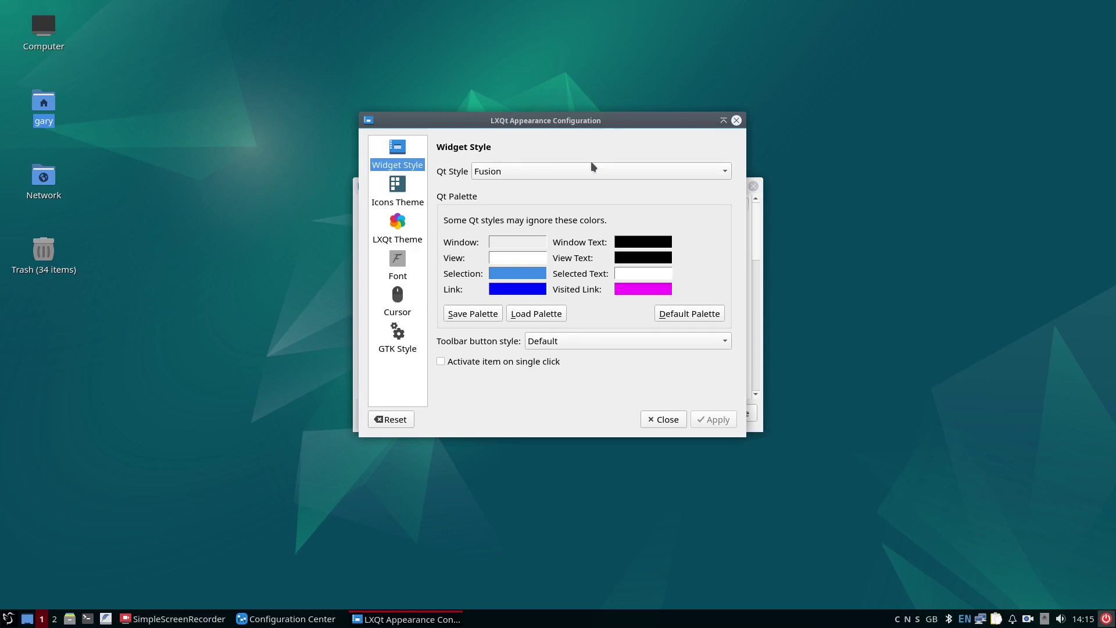
# - Try out the cleanlooks and gtk2 Qt widget styles, applying each one in turn
pyautogui.click(562, 171)
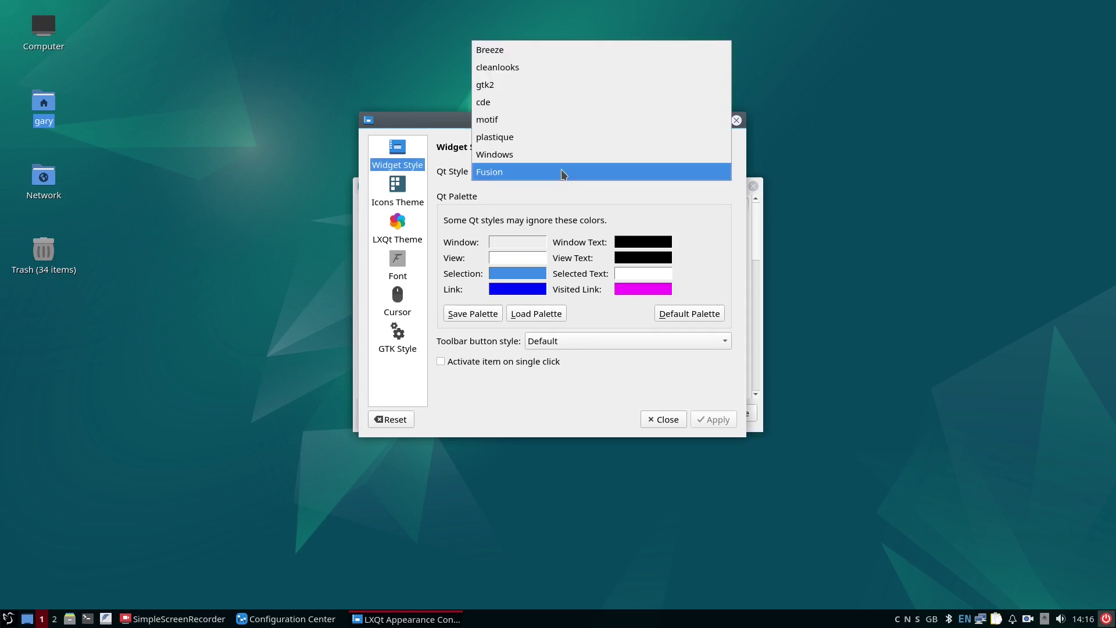
pyautogui.click(546, 67)
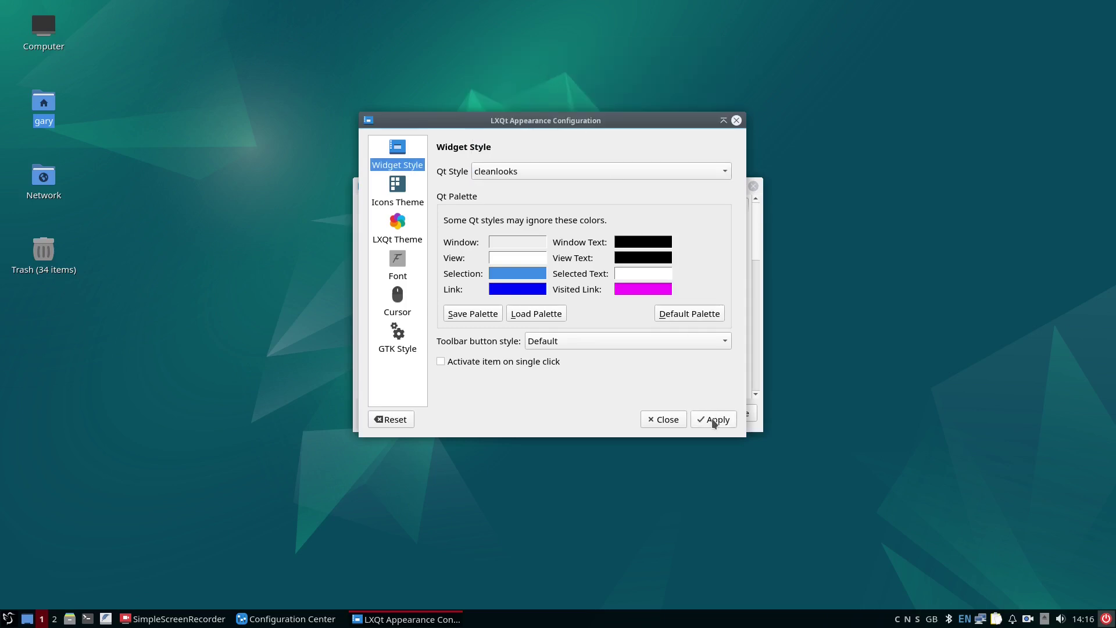
pyautogui.click(714, 420)
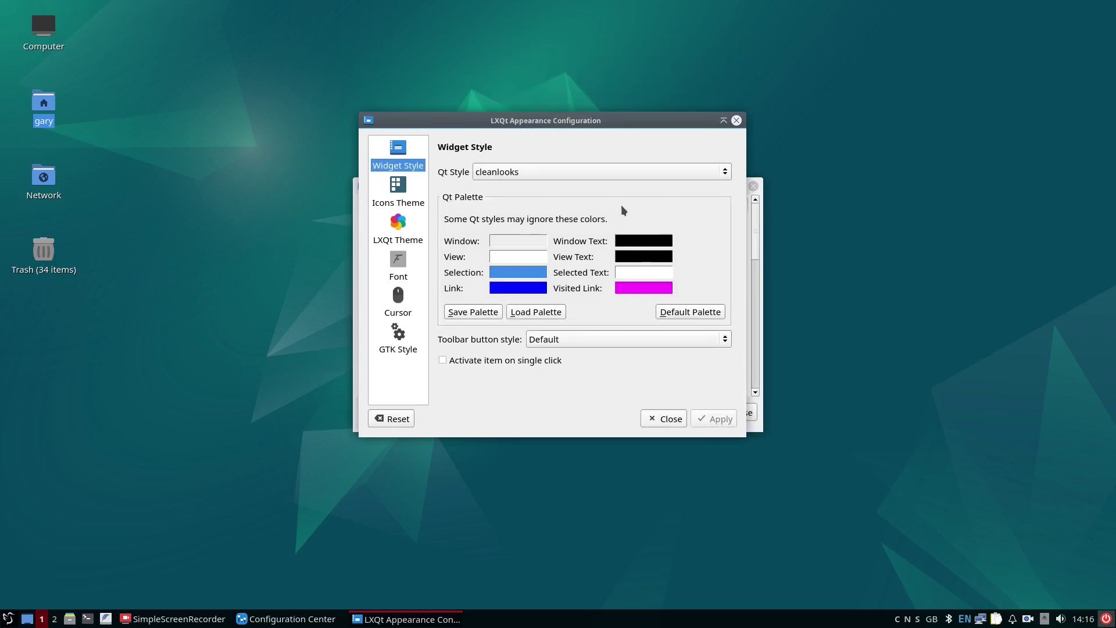
pyautogui.click(604, 172)
pyautogui.click(599, 198)
pyautogui.click(714, 418)
# - Apply the Windows Qt widget style to see how it looks
pyautogui.click(542, 173)
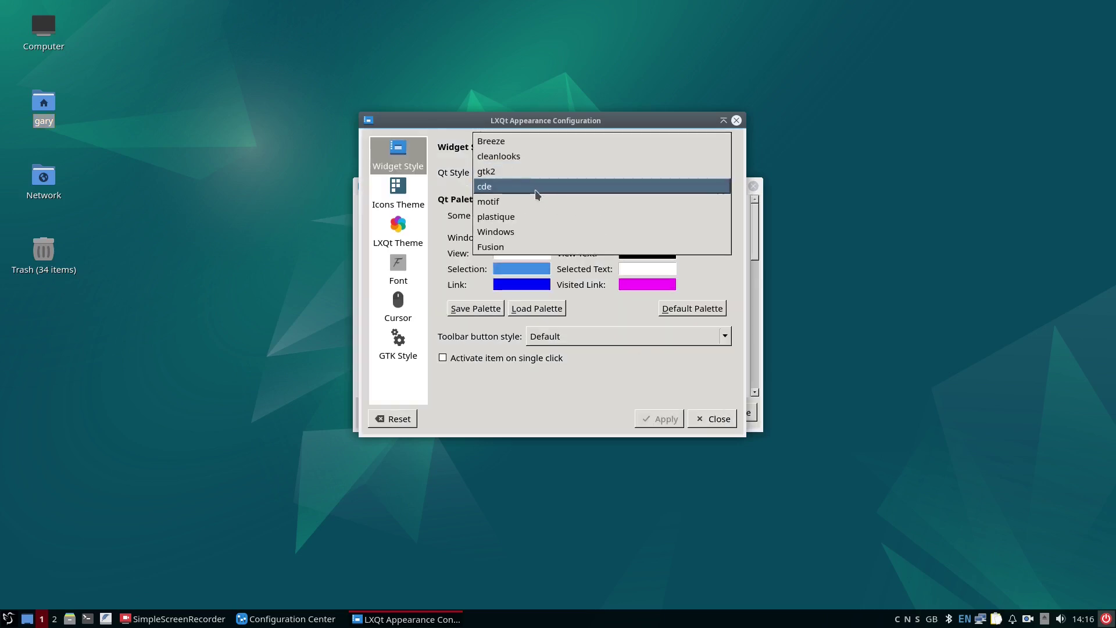
pyautogui.click(522, 233)
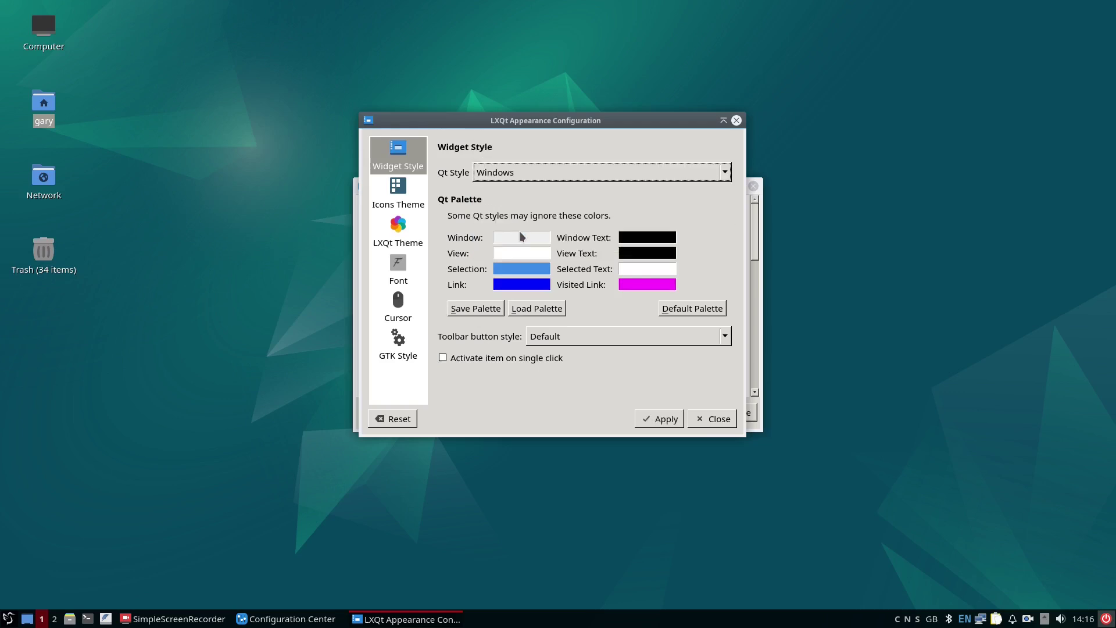
pyautogui.click(660, 419)
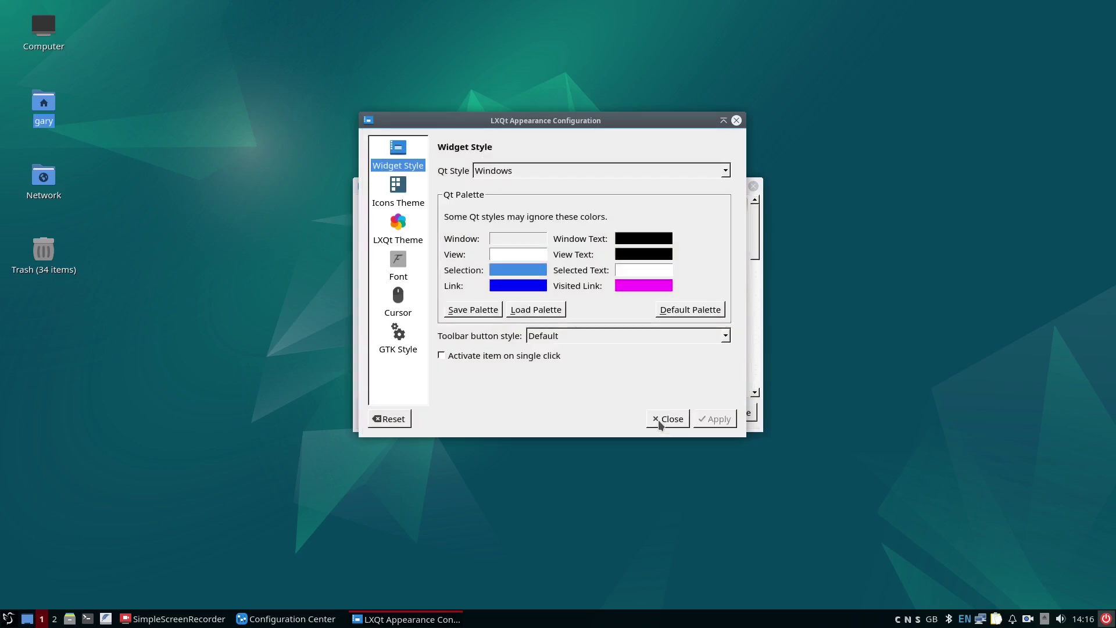
# - Set the Qt widget style to Fusion and apply it
pyautogui.click(723, 171)
pyautogui.click(553, 275)
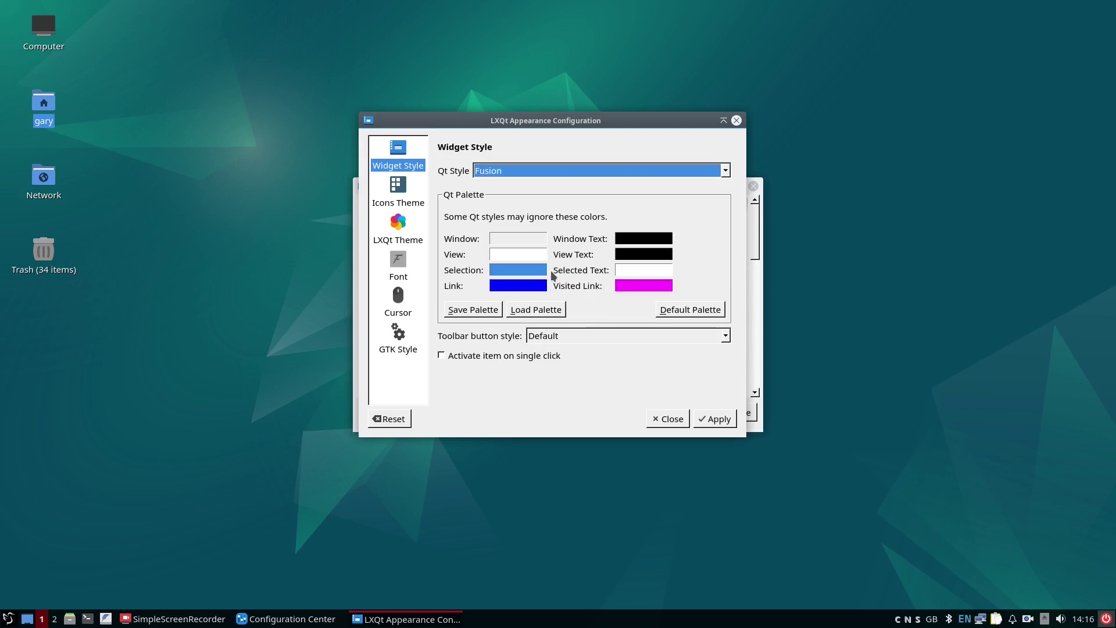
pyautogui.click(716, 424)
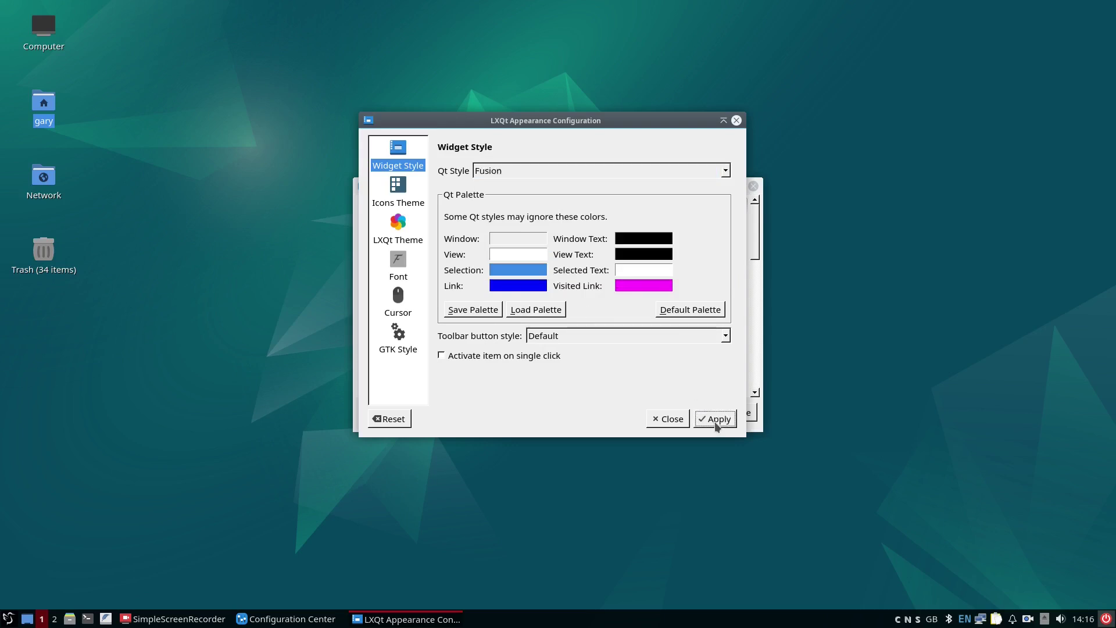
# - Try out the Adwaita and Breeze icon themes, applying each one in turn
pyautogui.click(400, 192)
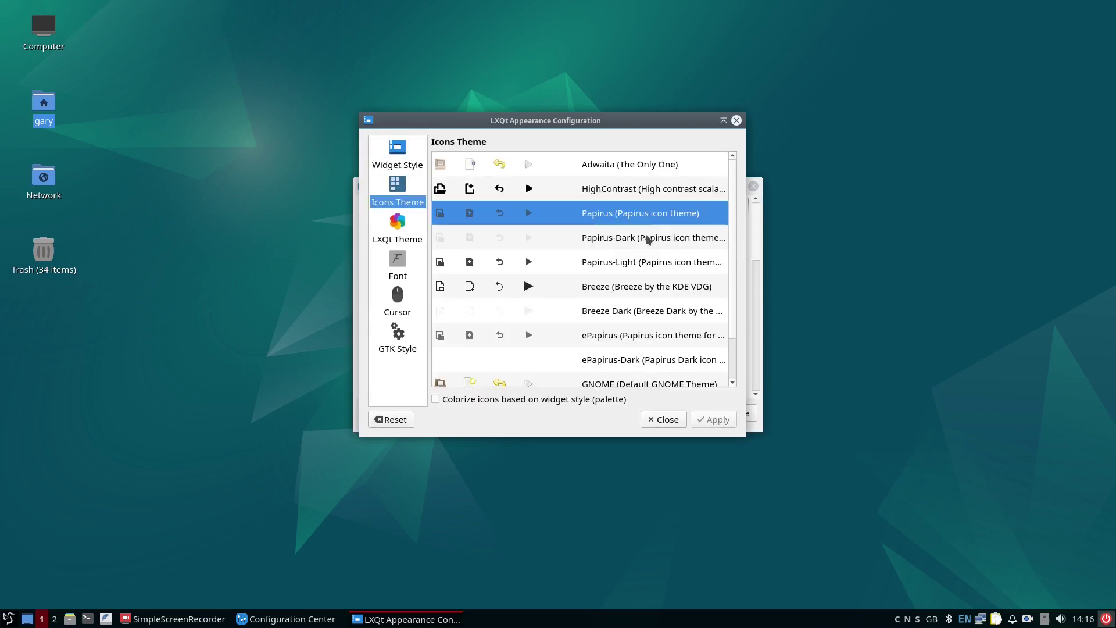
pyautogui.click(603, 171)
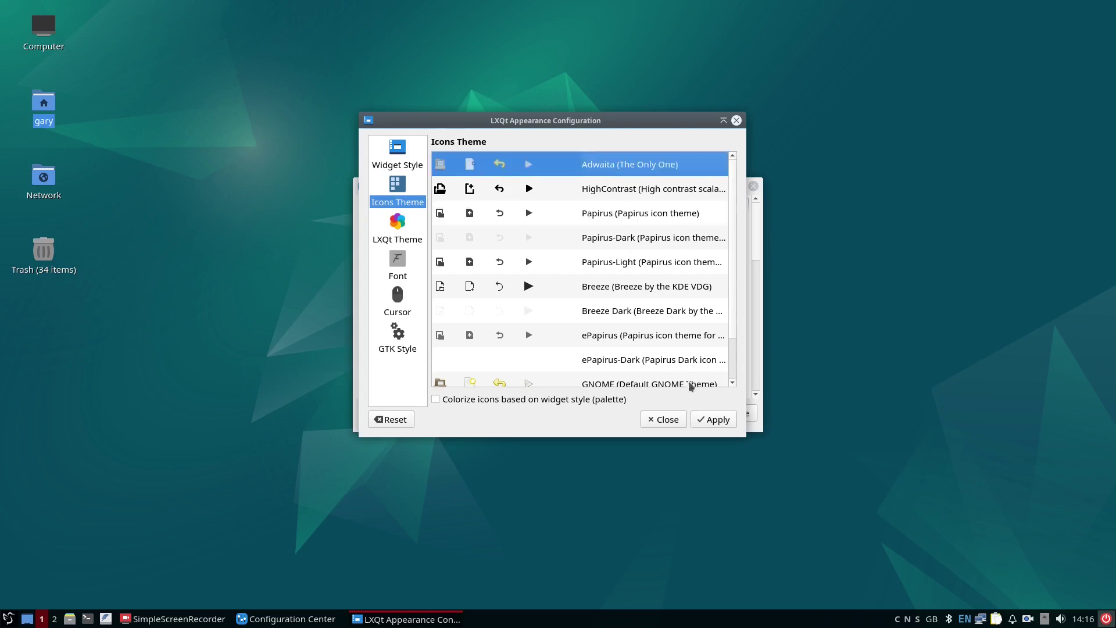
pyautogui.click(715, 427)
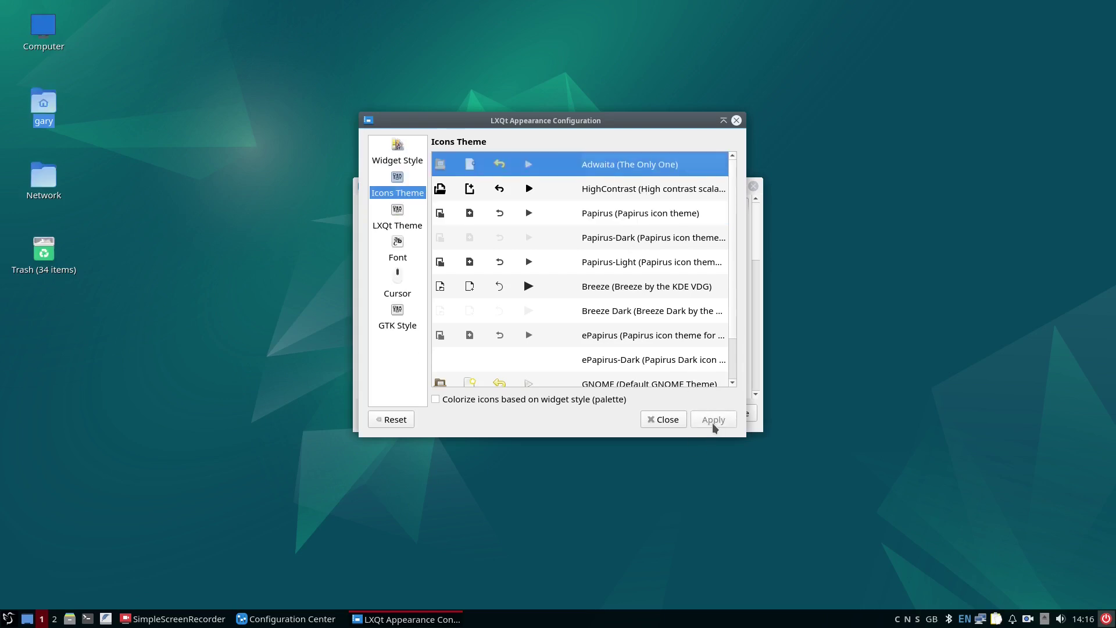
pyautogui.scroll(-1, 543, 236)
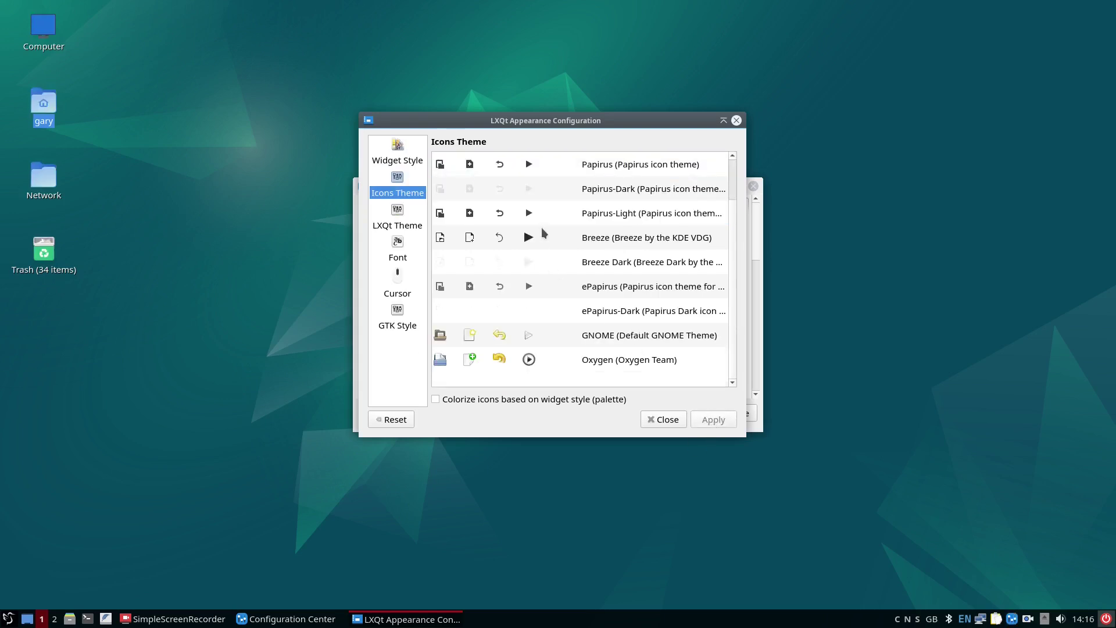
pyautogui.click(548, 237)
pyautogui.click(707, 425)
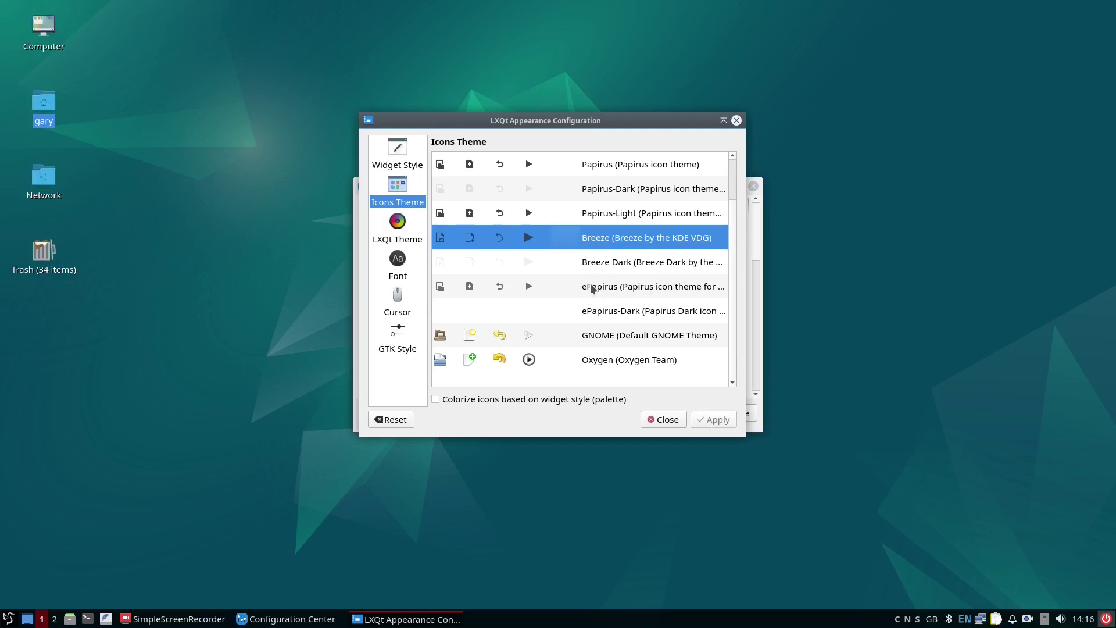
# - Apply the Oxygen icon theme
pyautogui.click(588, 361)
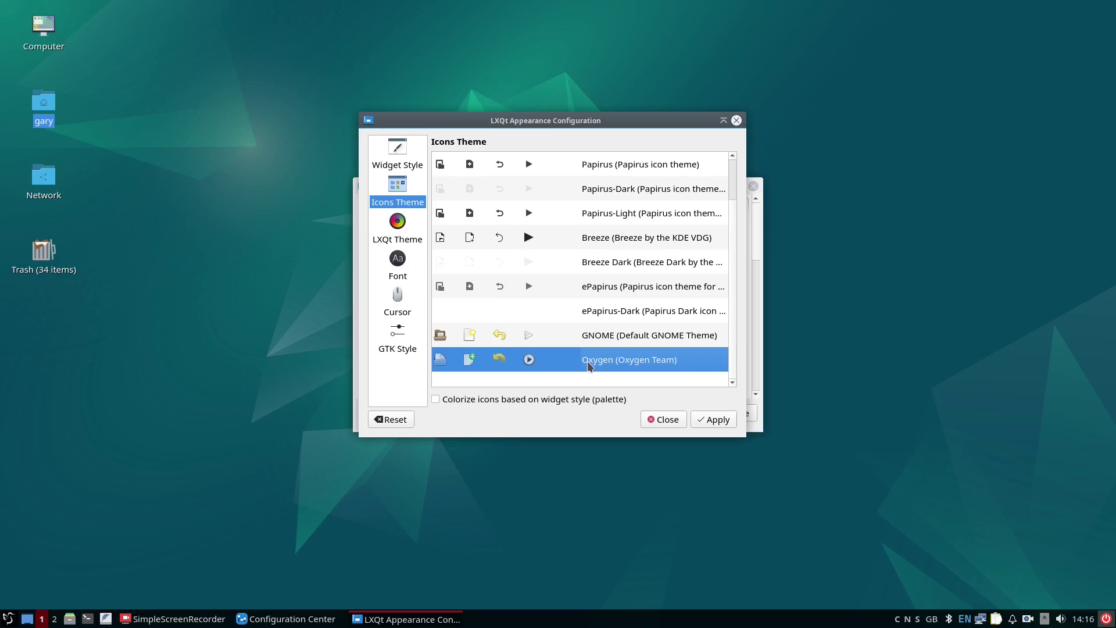
pyautogui.click(709, 424)
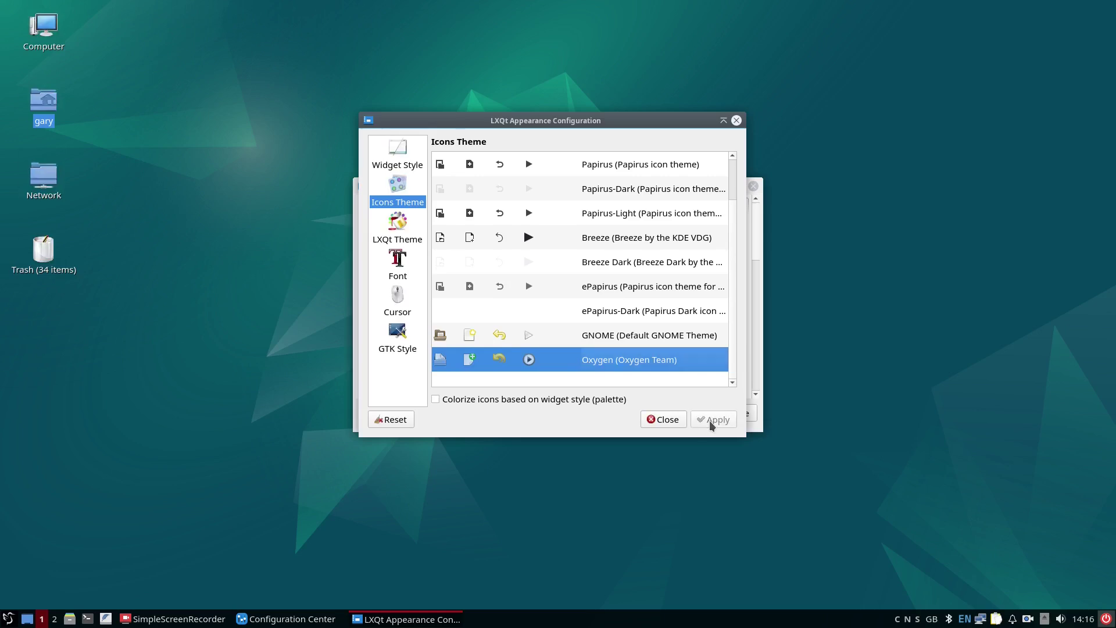
# - Apply the Ambiance LXQt theme and enable the use of the wallpaper provided by the theme
pyautogui.click(399, 235)
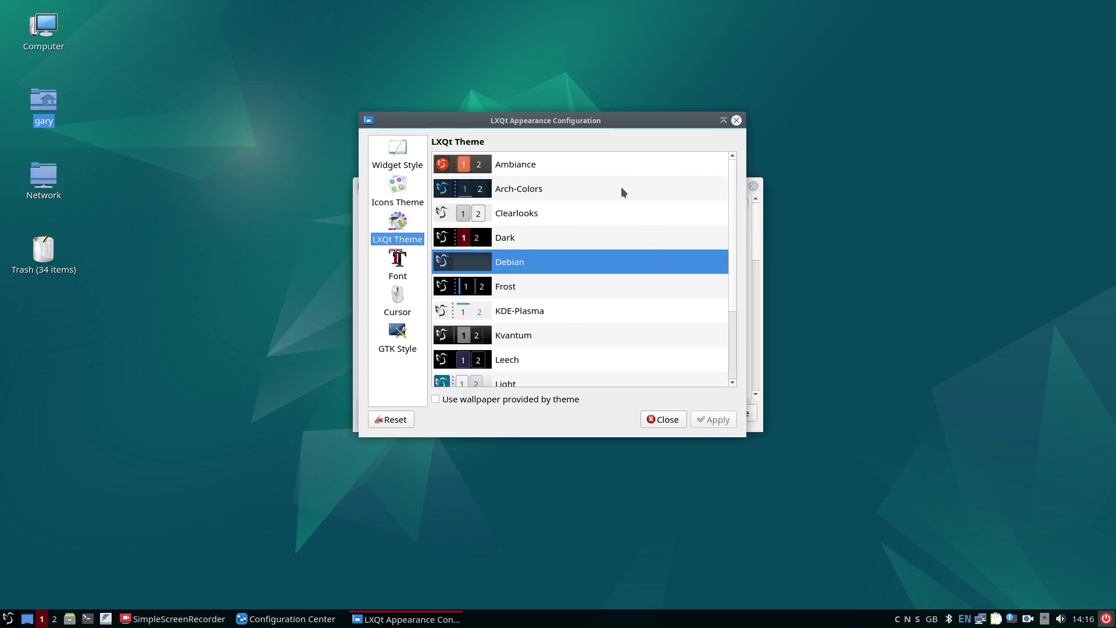
pyautogui.click(575, 165)
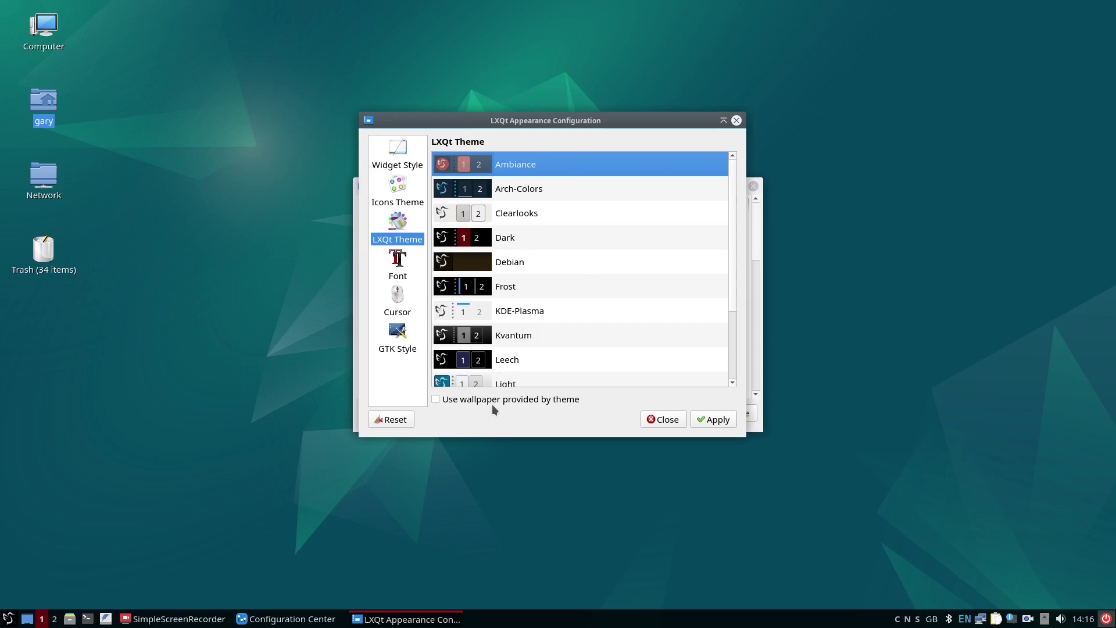
pyautogui.click(721, 425)
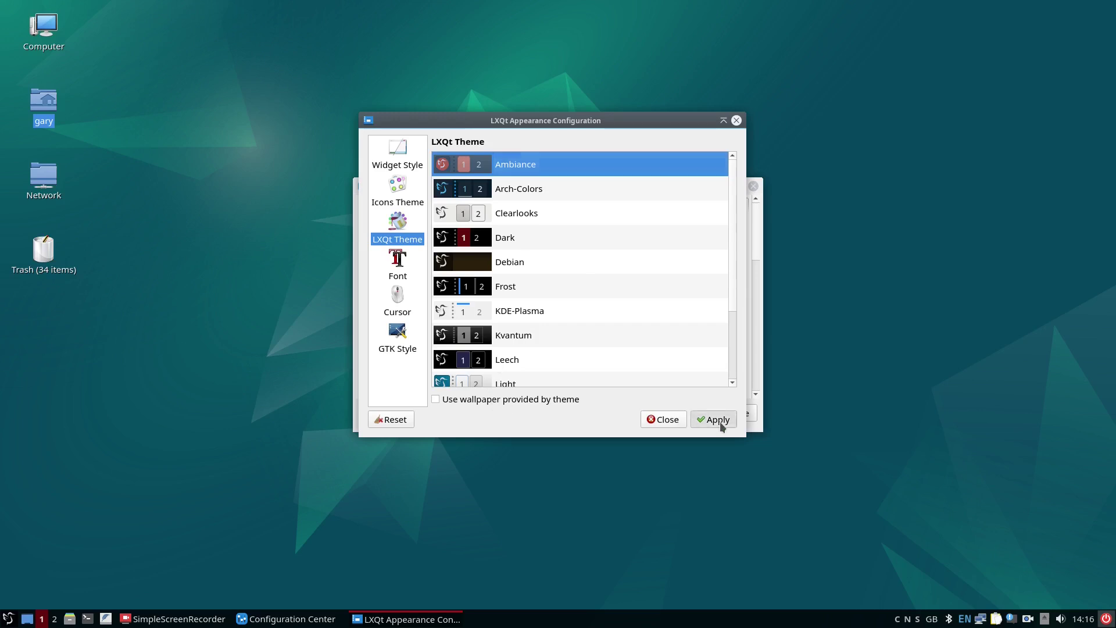
pyautogui.click(485, 400)
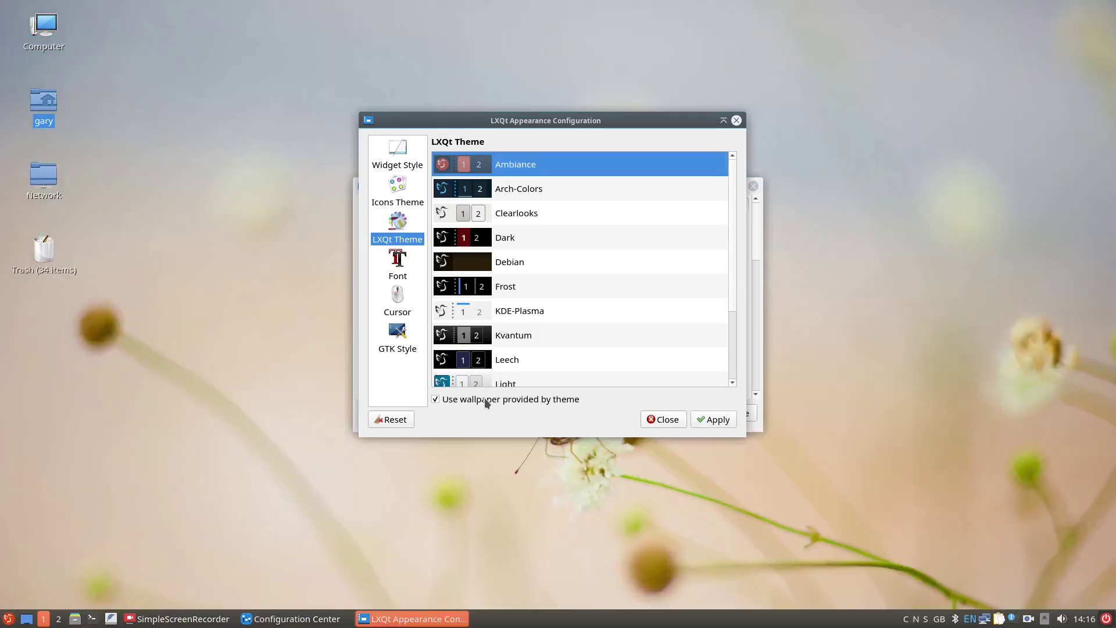
# - Apply the Arch-Colors LXQt theme and check how the application menu looks with it
pyautogui.click(517, 195)
pyautogui.click(720, 422)
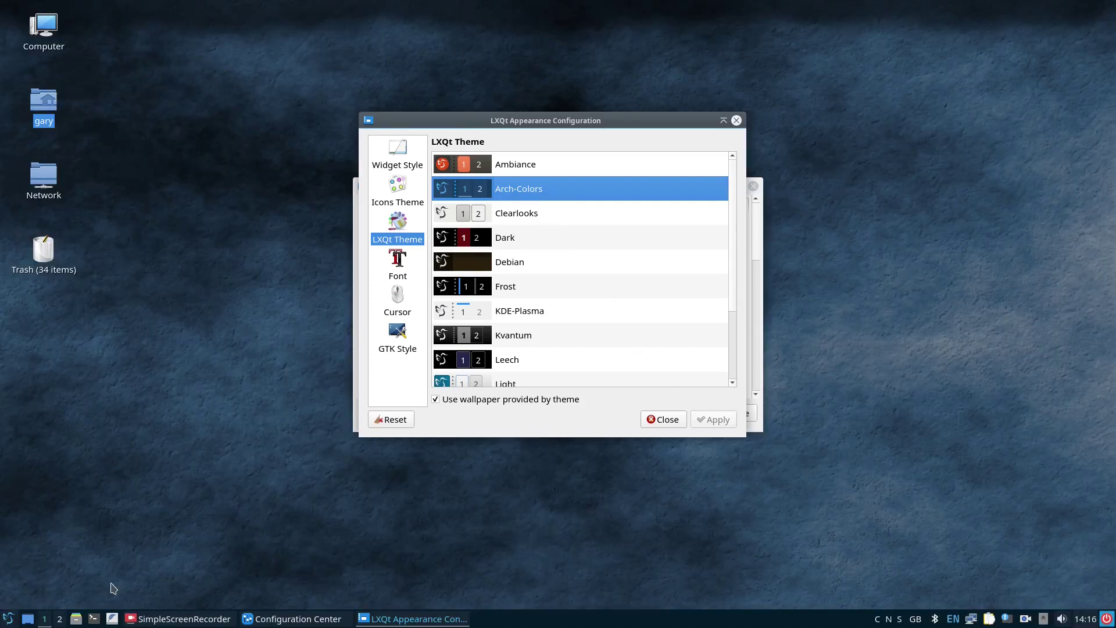
pyautogui.click(8, 617)
pyautogui.moveTo(46, 438)
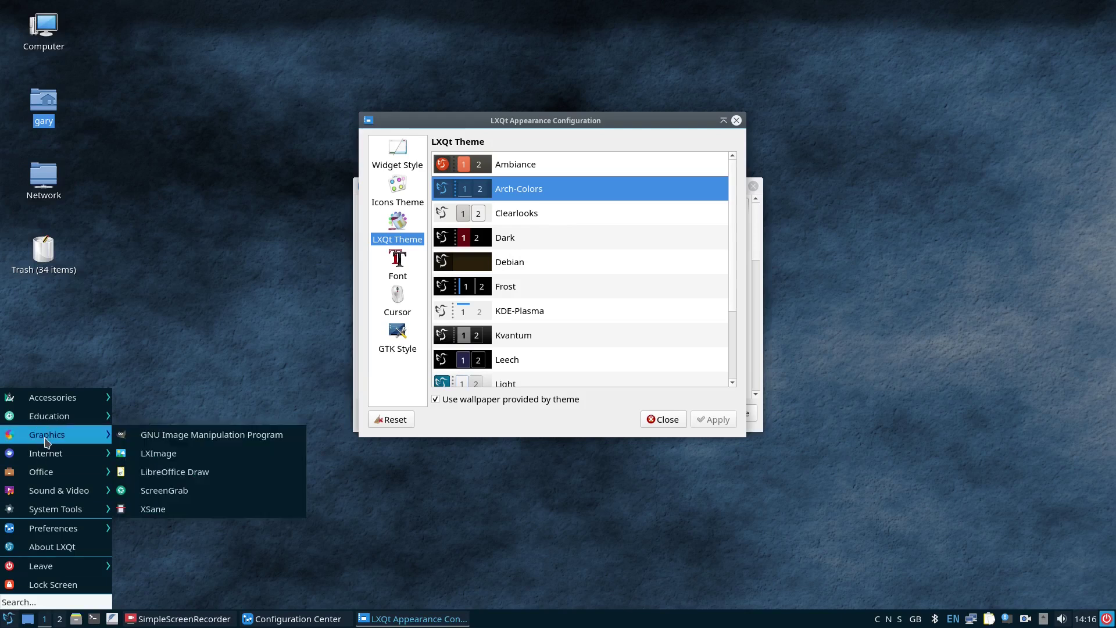
pyautogui.click(565, 206)
# - Apply the Clearlooks LXQt theme
pyautogui.click(564, 214)
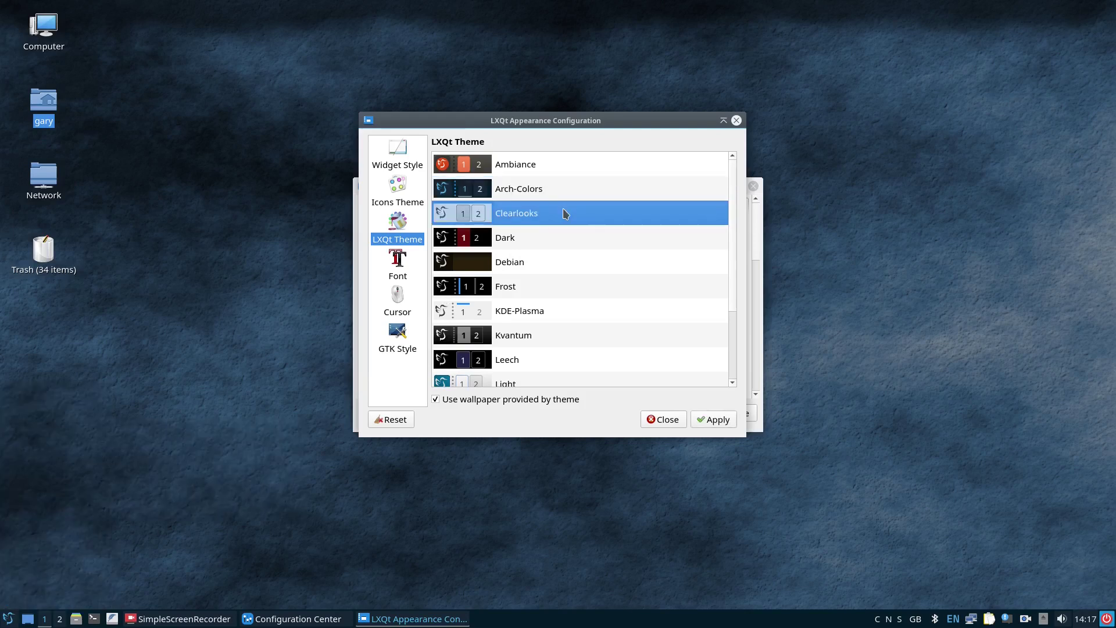
pyautogui.click(726, 427)
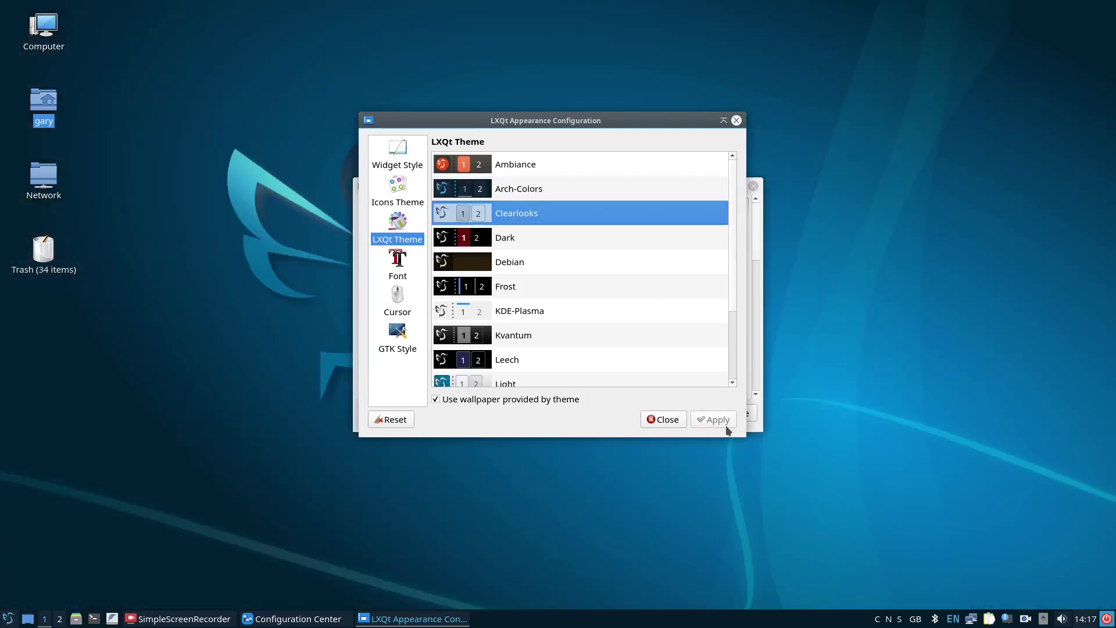
# - Look through the Font, Cursor and GTK Style appearance settings, leaving them as they are, and close the appearance configuration
pyautogui.click(398, 264)
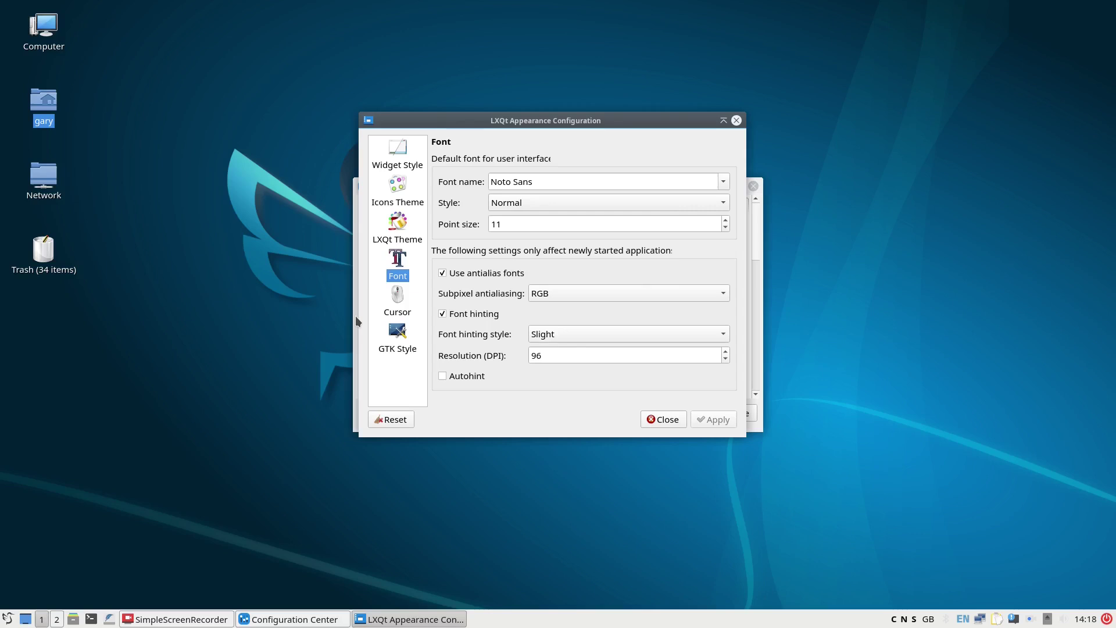
pyautogui.click(397, 299)
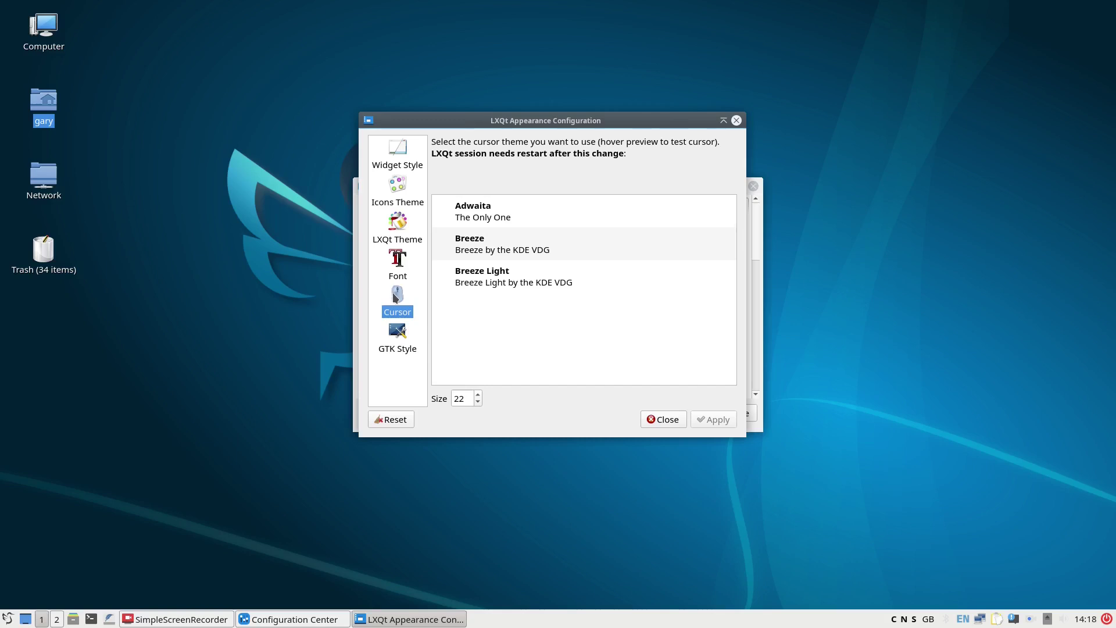
pyautogui.click(406, 349)
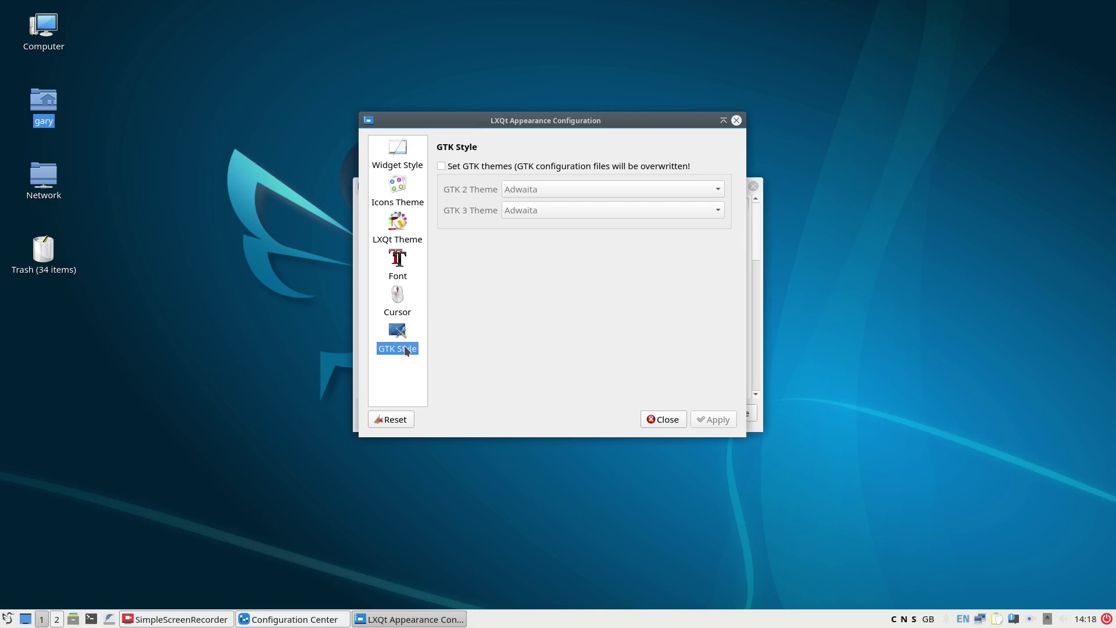
pyautogui.click(669, 419)
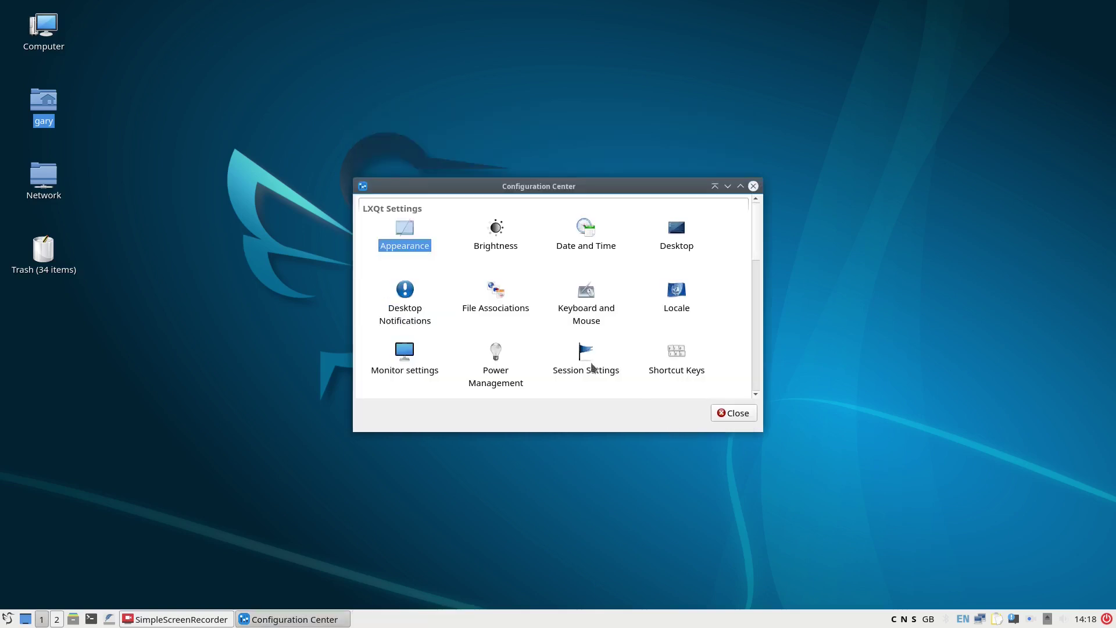
# - View the backlight and brightness settings and close them without making changes
pyautogui.doubleClick(496, 239)
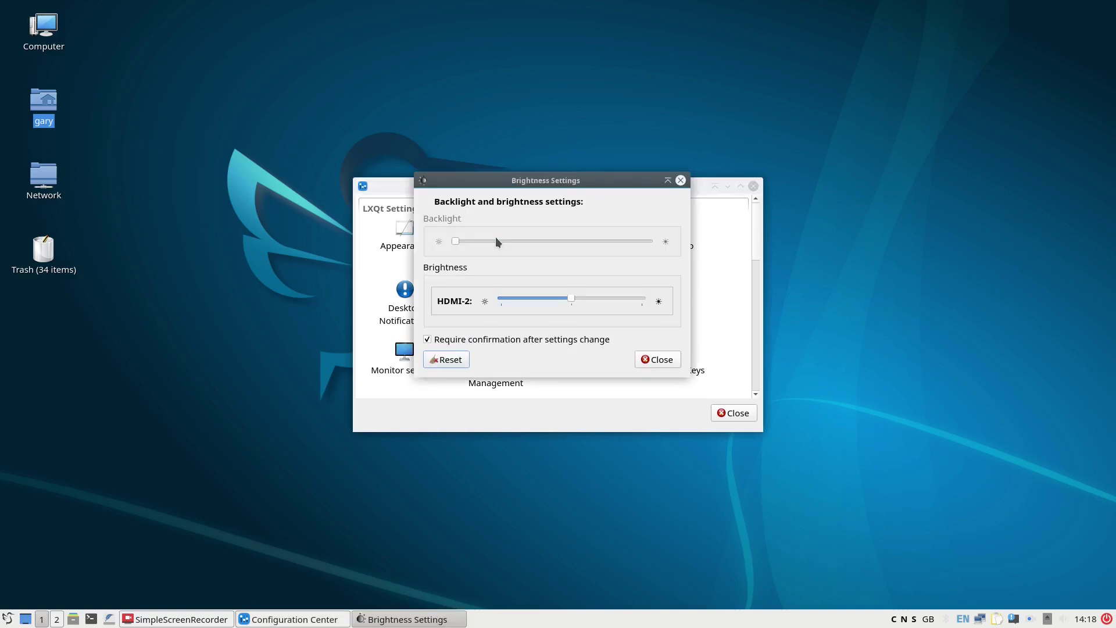
pyautogui.press('Escape')
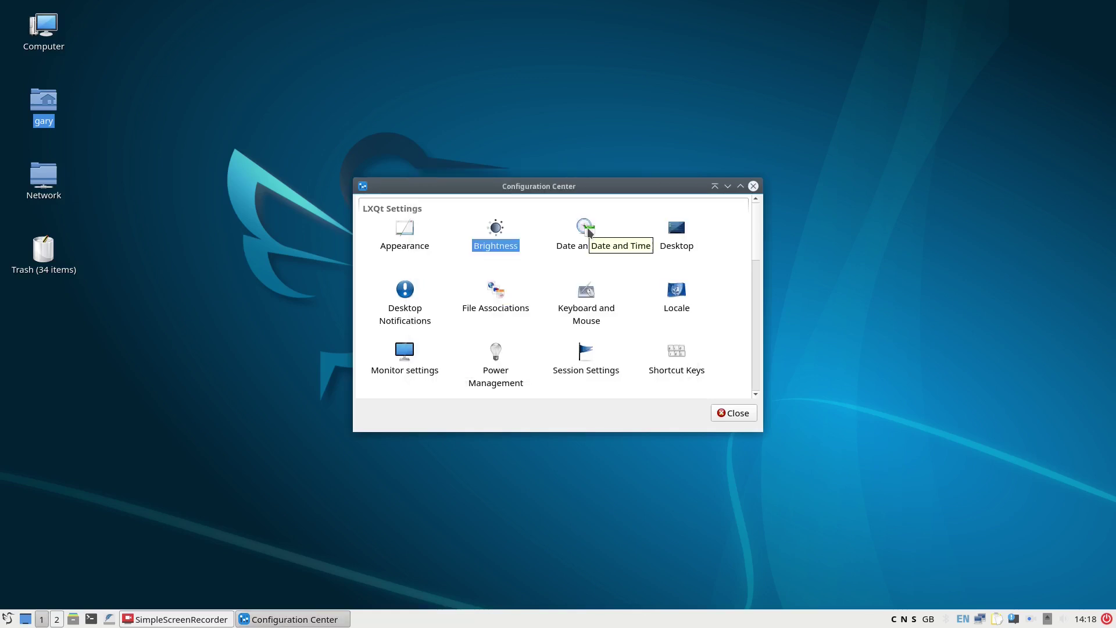
# - Review the date and time settings and the timezone list, and close them without making changes
pyautogui.doubleClick(584, 228)
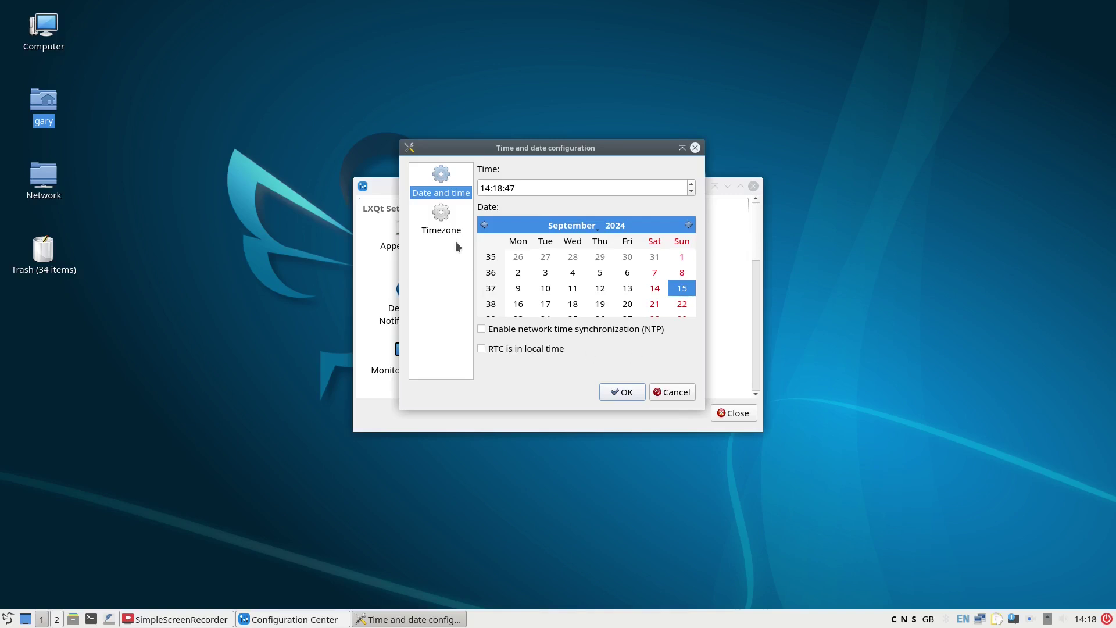
pyautogui.click(441, 220)
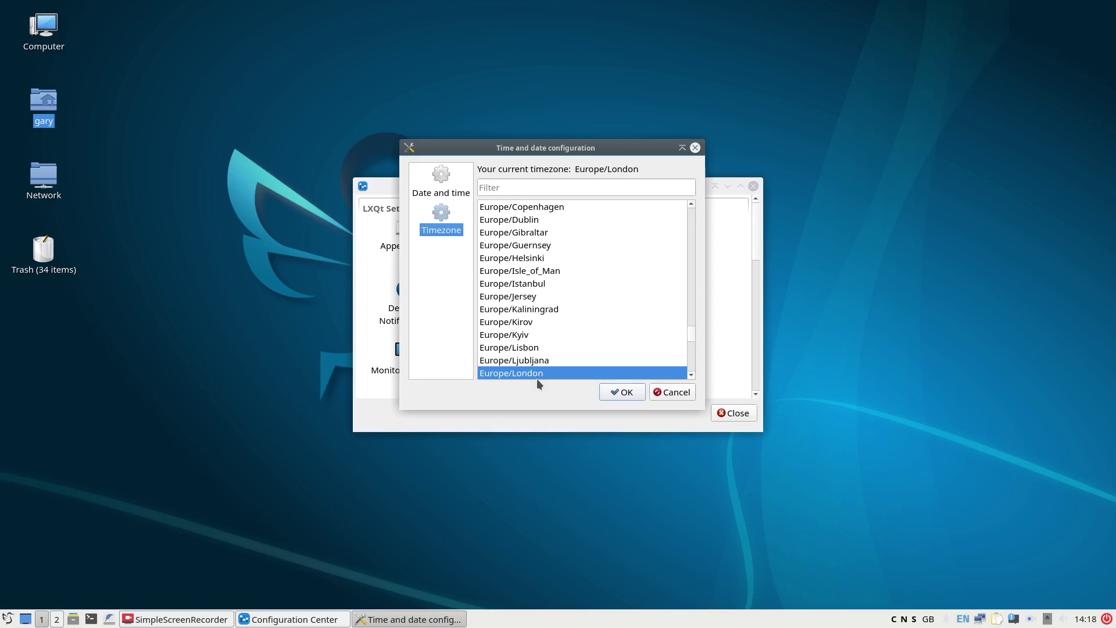
pyautogui.moveTo(693, 333); pyautogui.dragTo(692, 298)
pyautogui.click(664, 392)
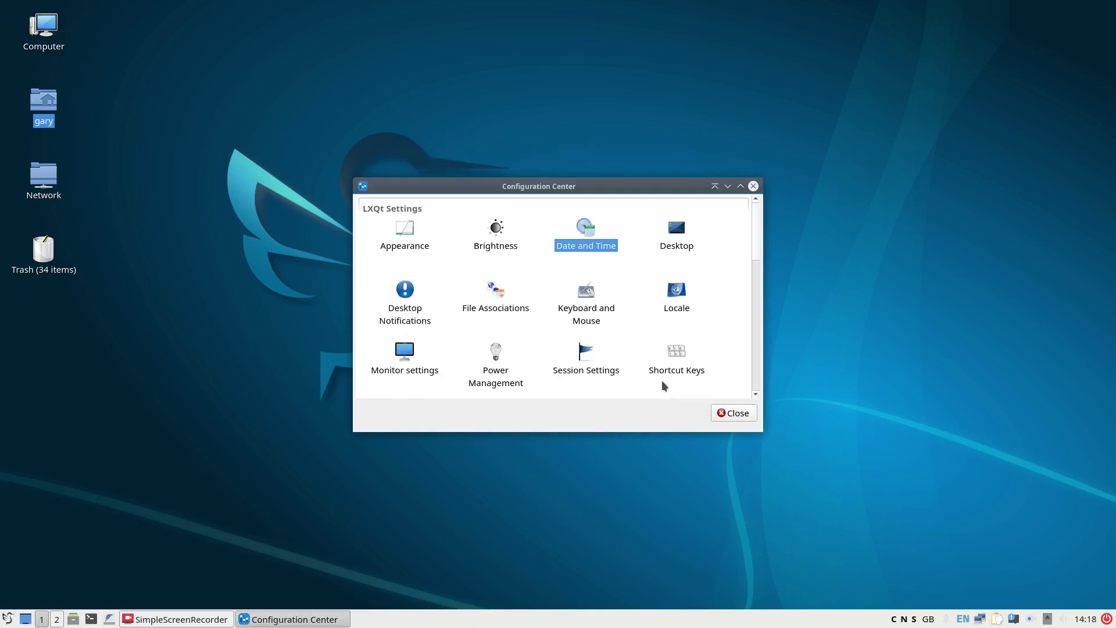
# - In the desktop preferences, set the desktop icon size to 20 x 20 and apply it
pyautogui.click(680, 231)
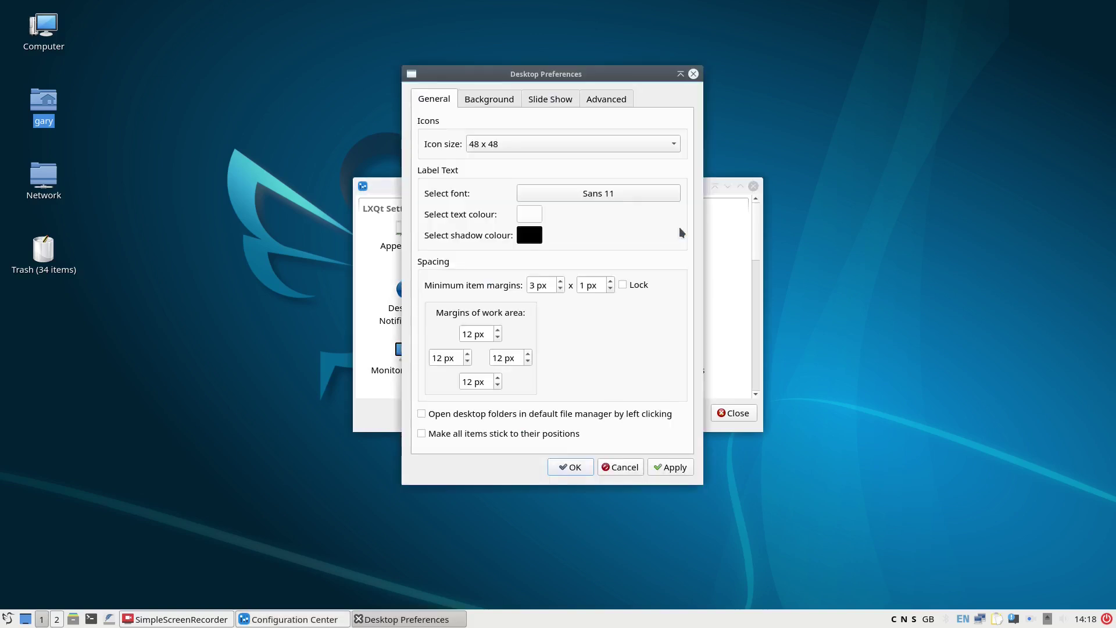
pyautogui.click(672, 146)
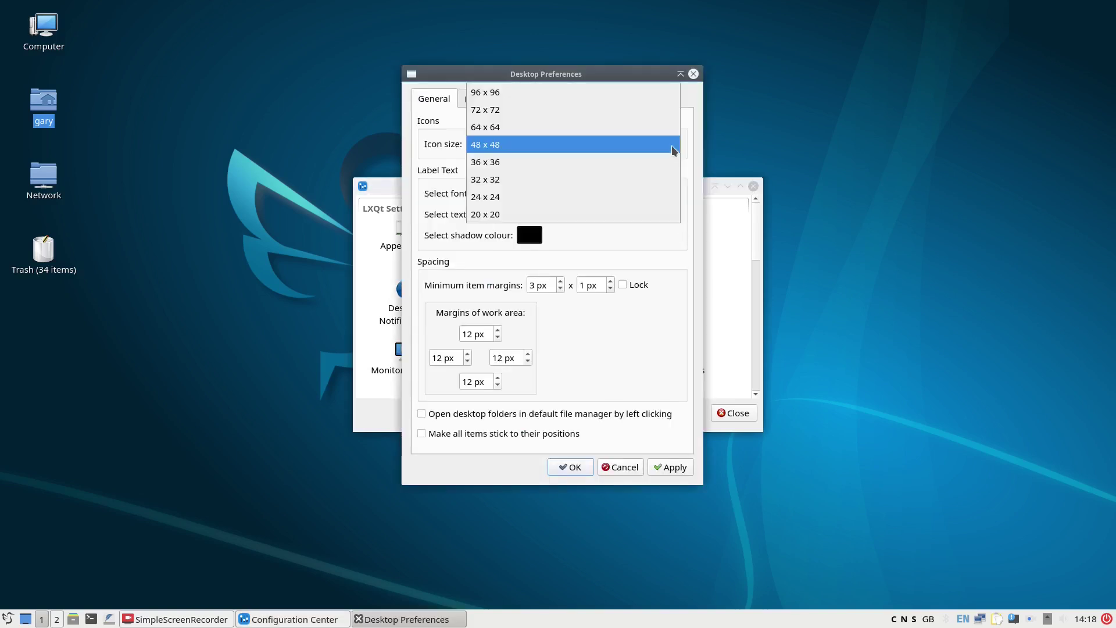
pyautogui.click(602, 179)
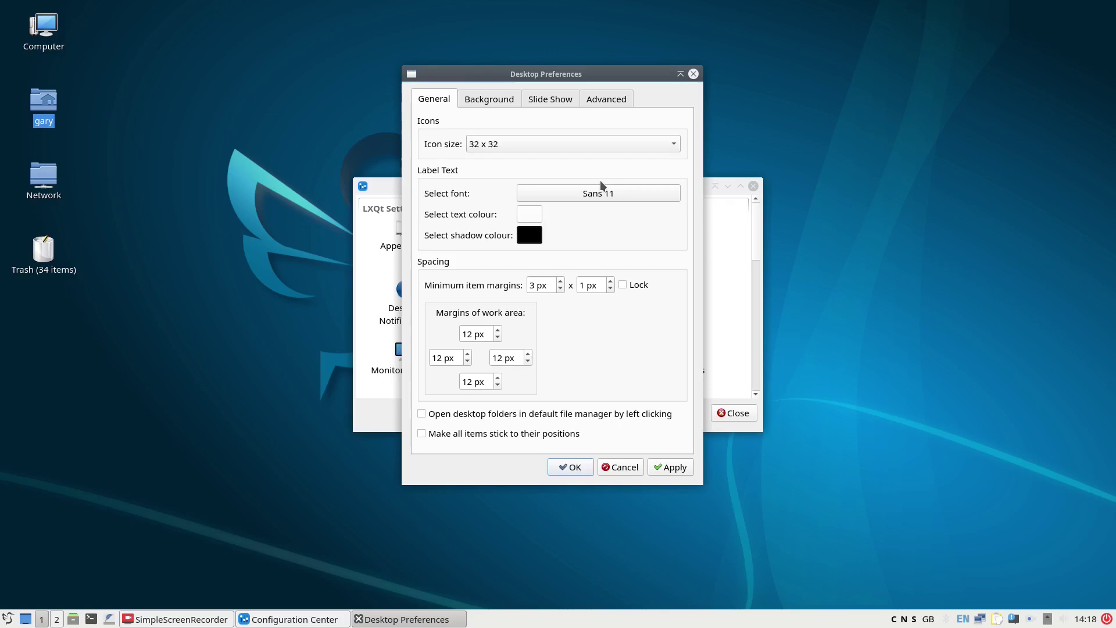
pyautogui.click(678, 144)
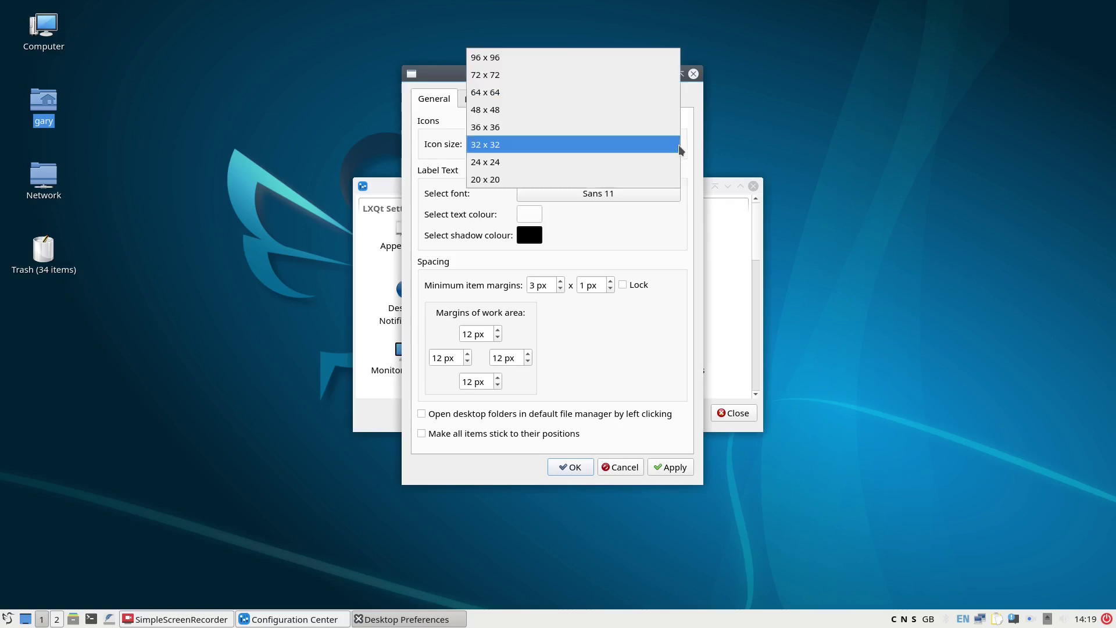
pyautogui.click(622, 181)
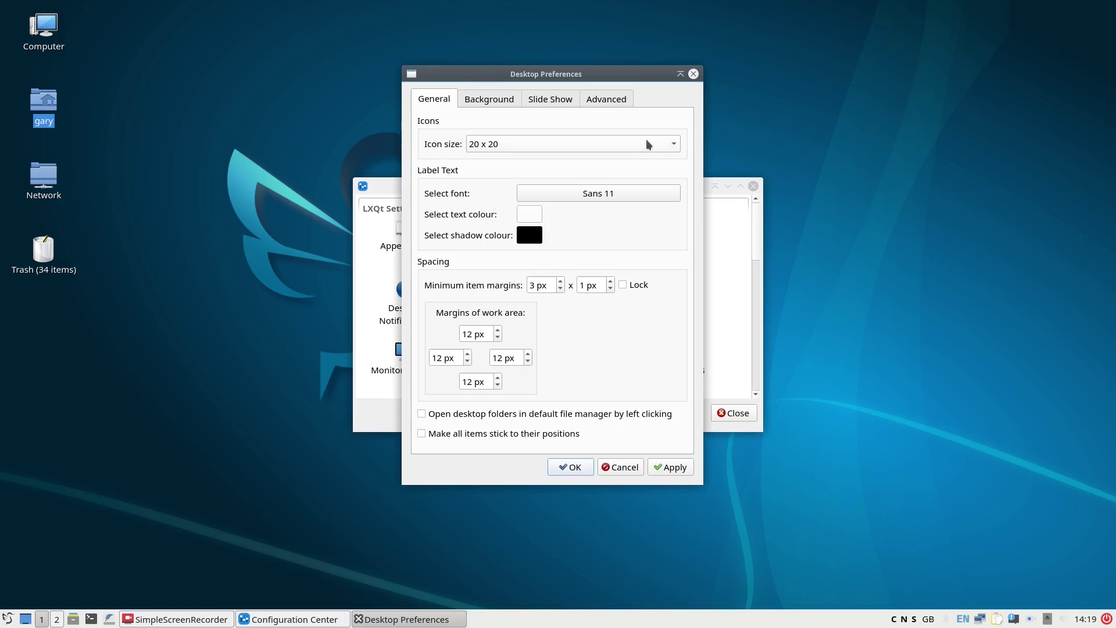
pyautogui.click(675, 474)
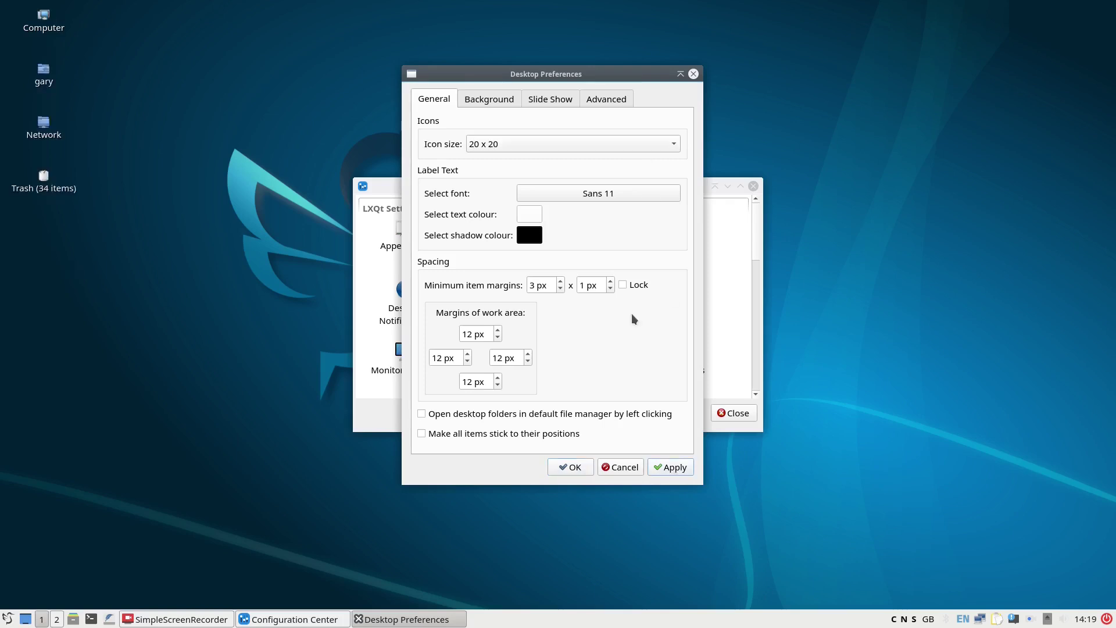
# - Change the desktop icon size to 24 x 24 and apply it
pyautogui.click(639, 144)
pyautogui.click(592, 128)
pyautogui.click(669, 470)
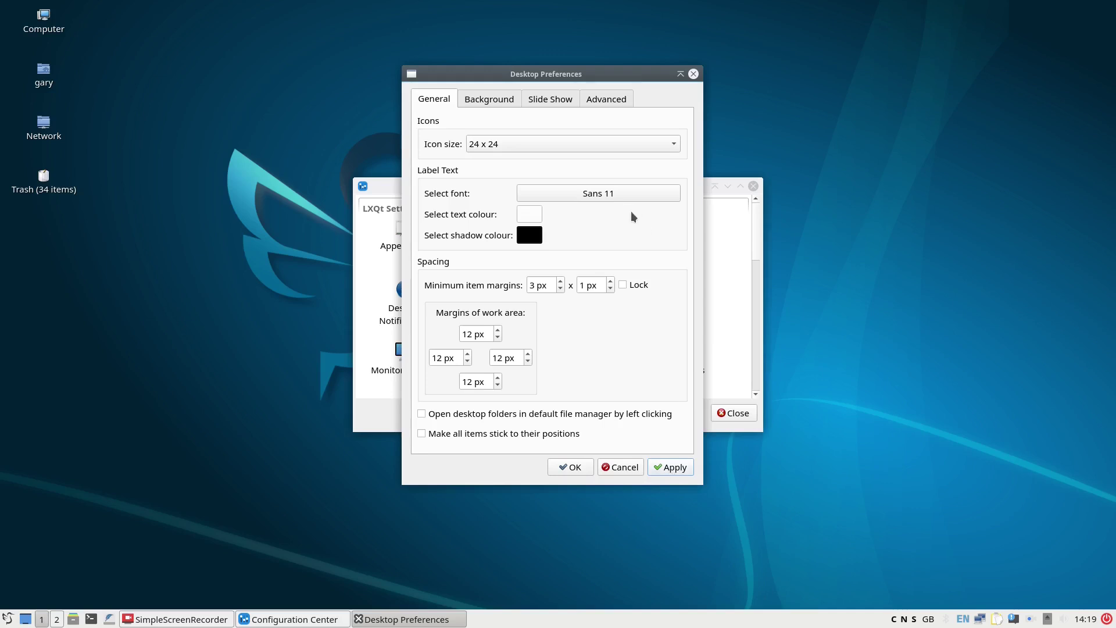
# - Set the desktop label font to aakar, medium, size 9, and apply it
pyautogui.click(620, 193)
pyautogui.click(668, 229)
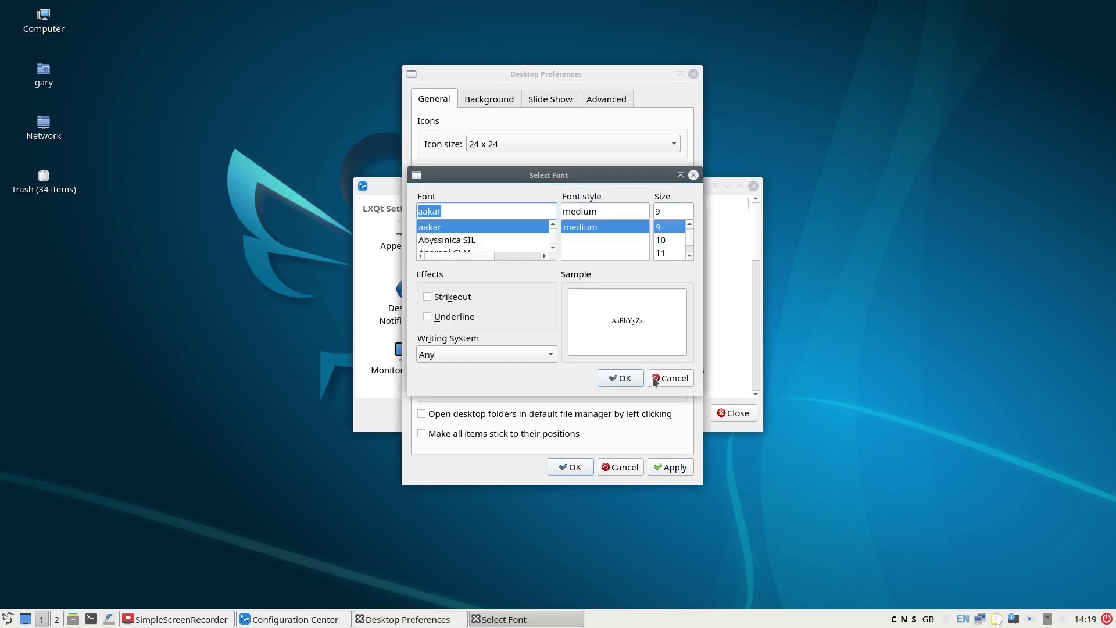
pyautogui.click(625, 379)
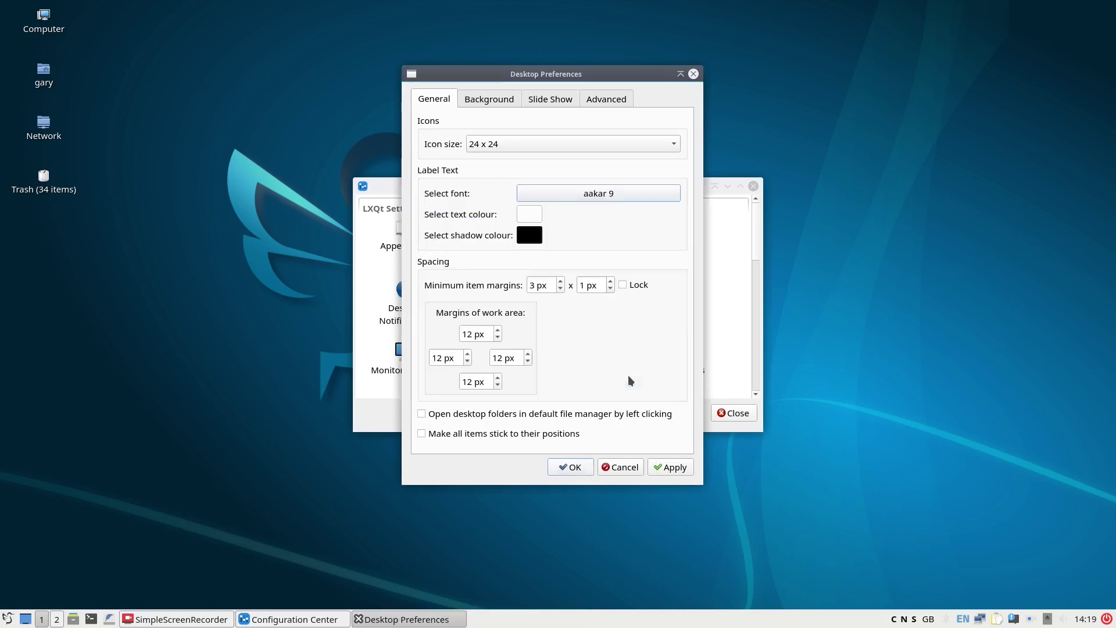
pyautogui.click(688, 474)
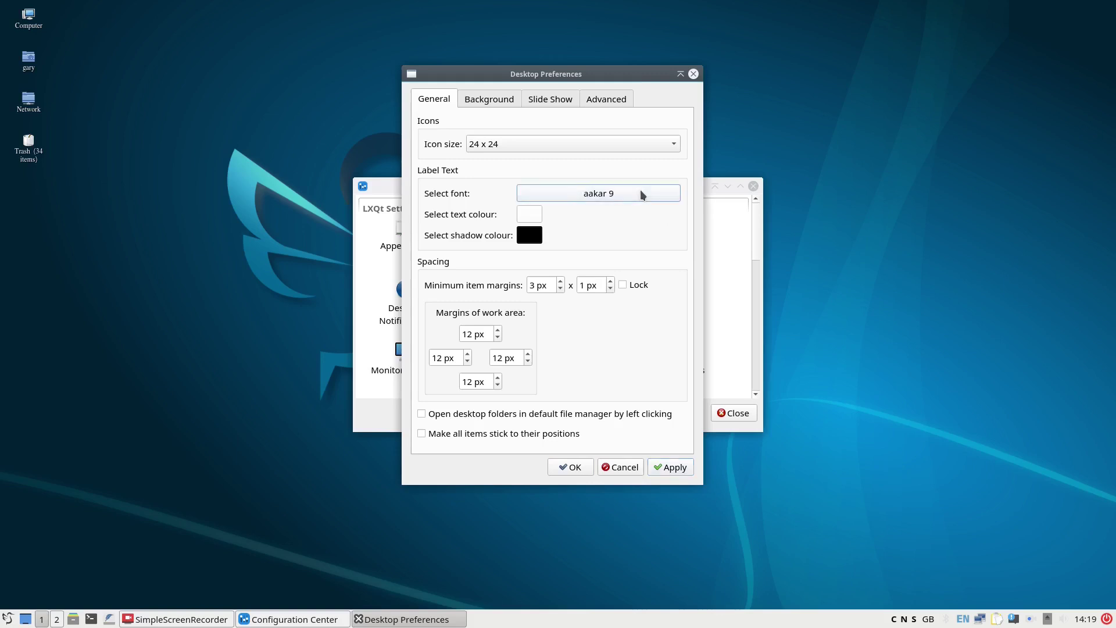
# - Try to change the desktop background colour by picking hue 267 and saturation 234, and apply it
pyautogui.click(503, 108)
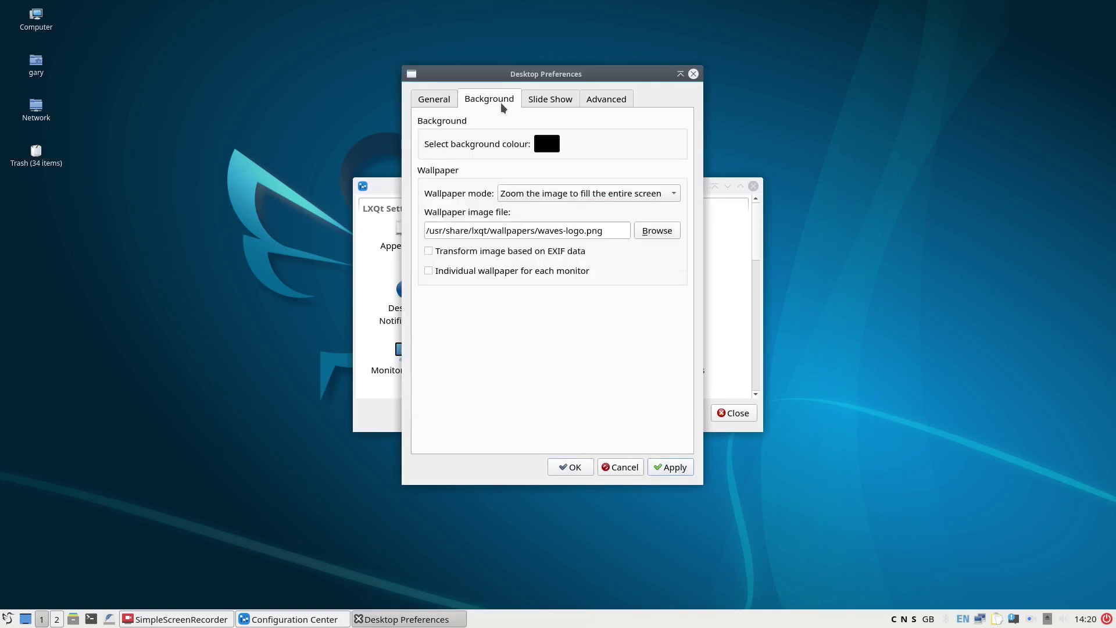
pyautogui.click(546, 144)
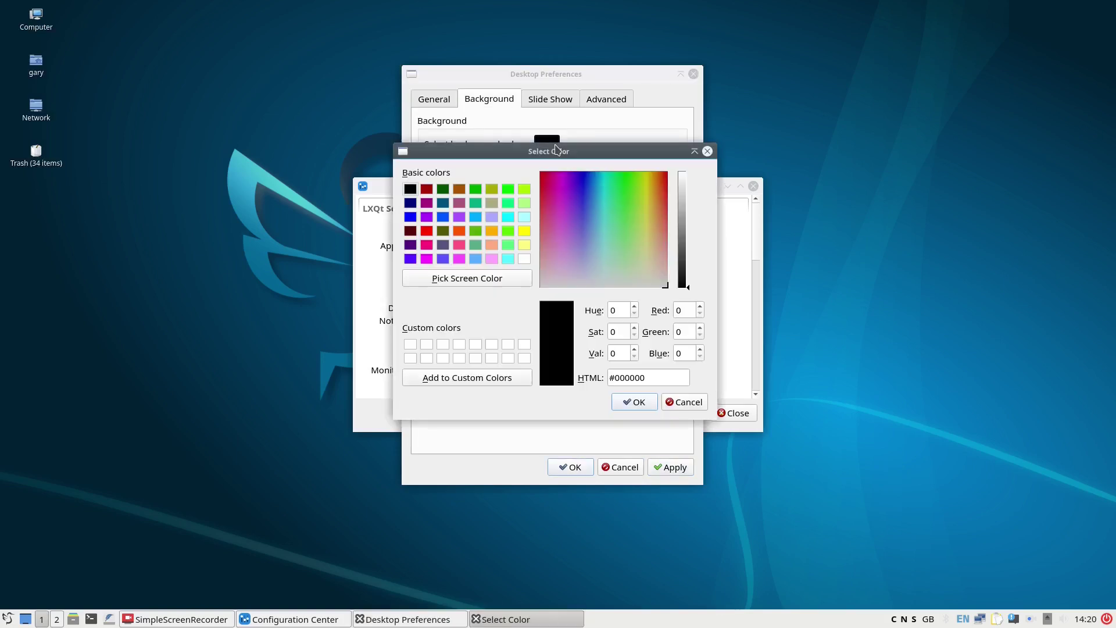
pyautogui.click(573, 182)
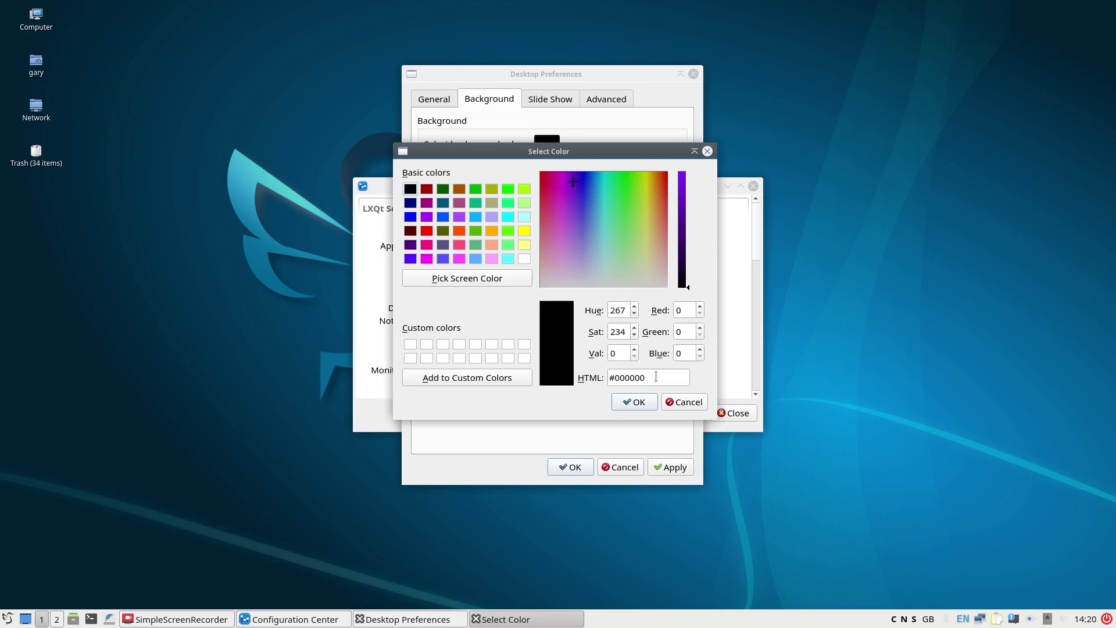
pyautogui.click(646, 401)
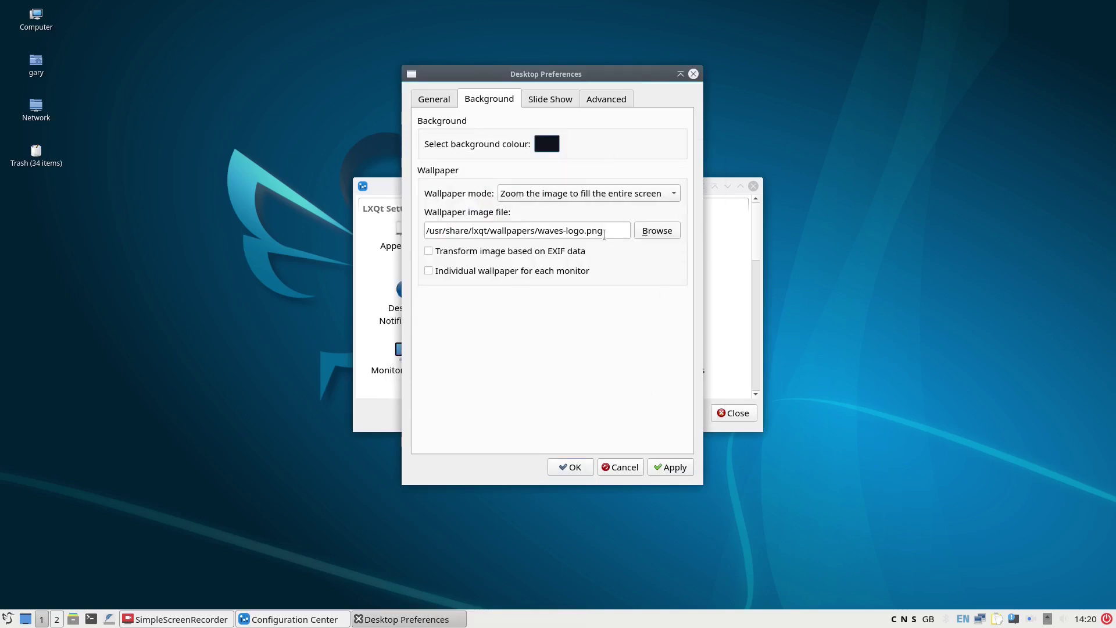
pyautogui.click(673, 471)
# - Set the wallpaper mode to fill with background colour only and apply it
pyautogui.click(674, 200)
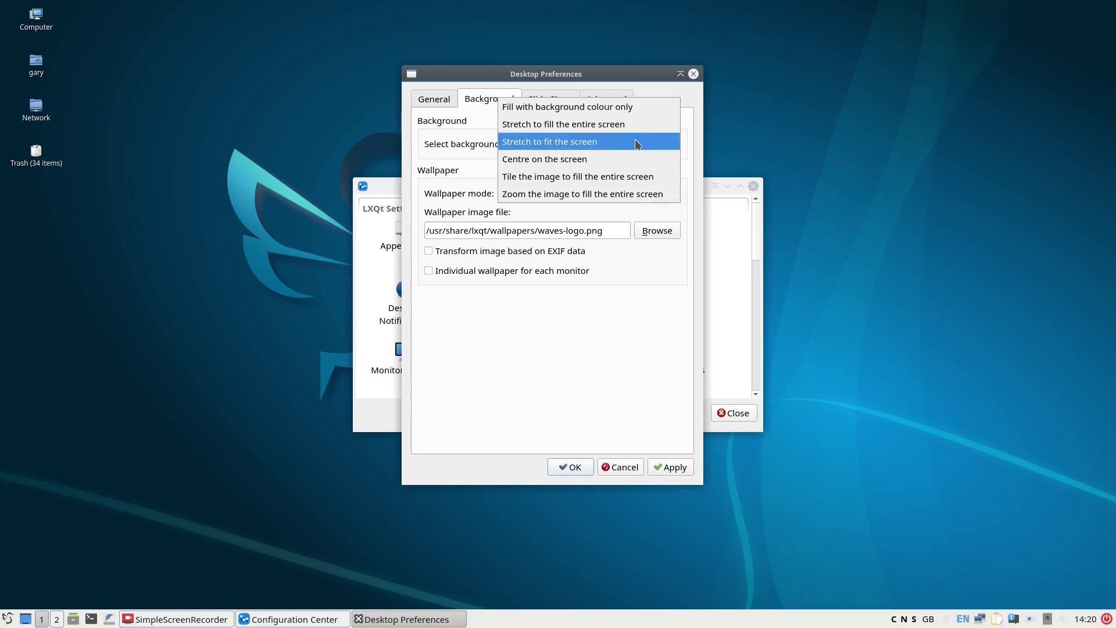
pyautogui.click(627, 107)
pyautogui.click(681, 465)
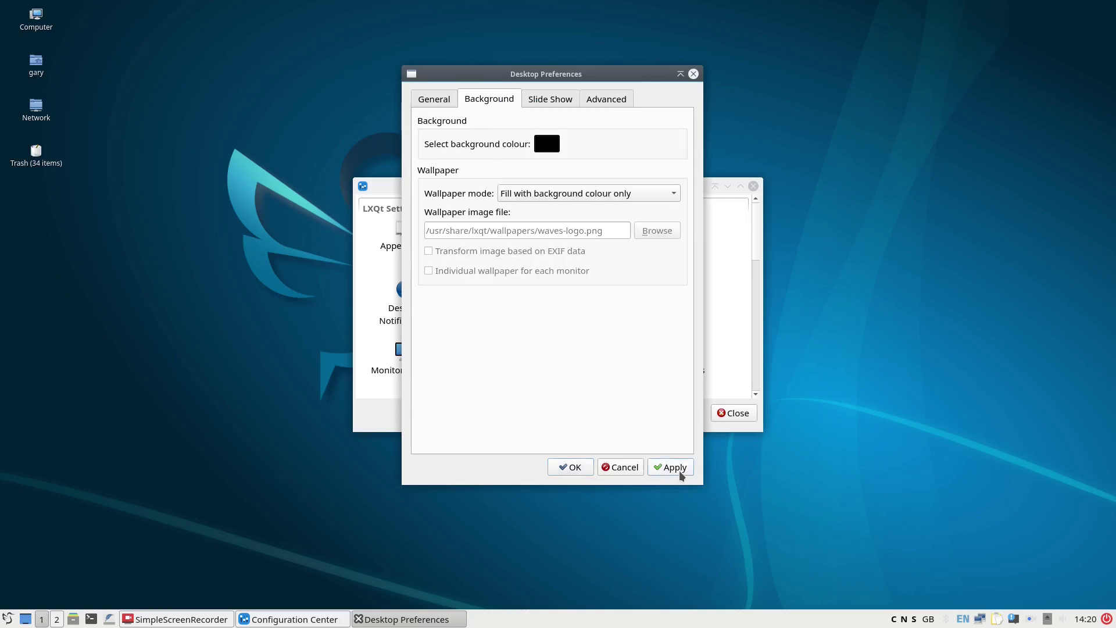
# - Set the desktop background colour to the purple basic colour and apply it
pyautogui.click(555, 143)
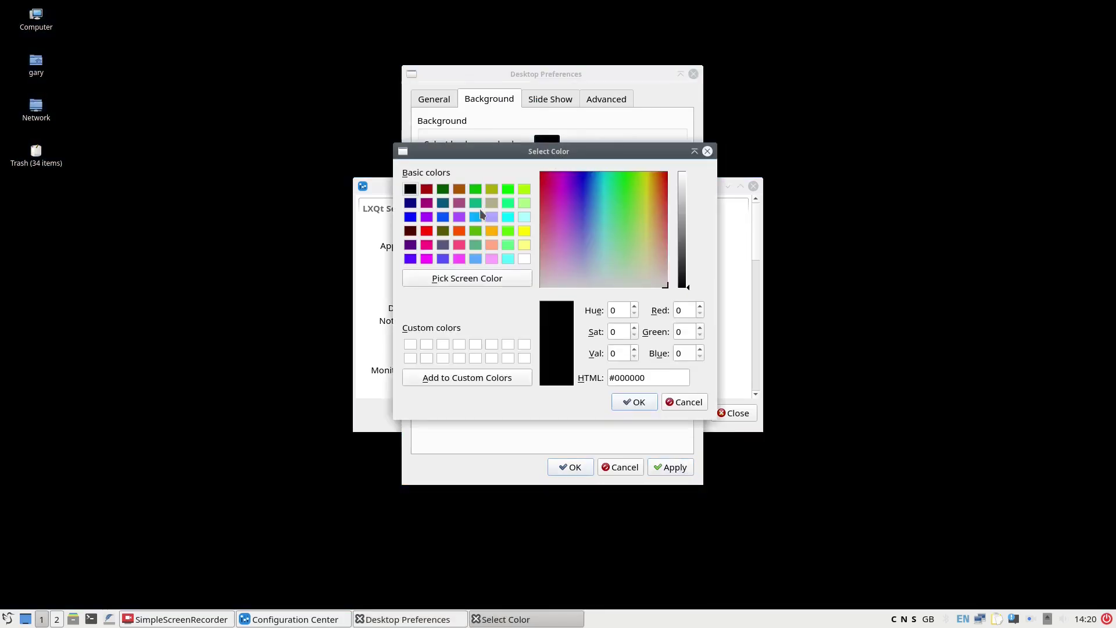
pyautogui.click(460, 217)
pyautogui.click(632, 405)
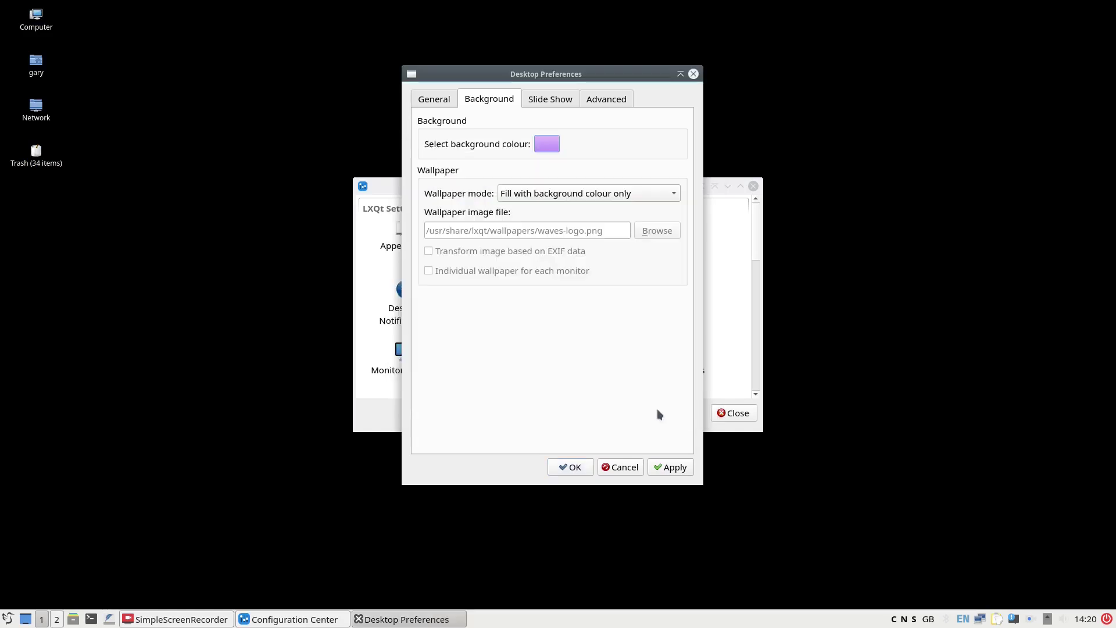
pyautogui.click(669, 472)
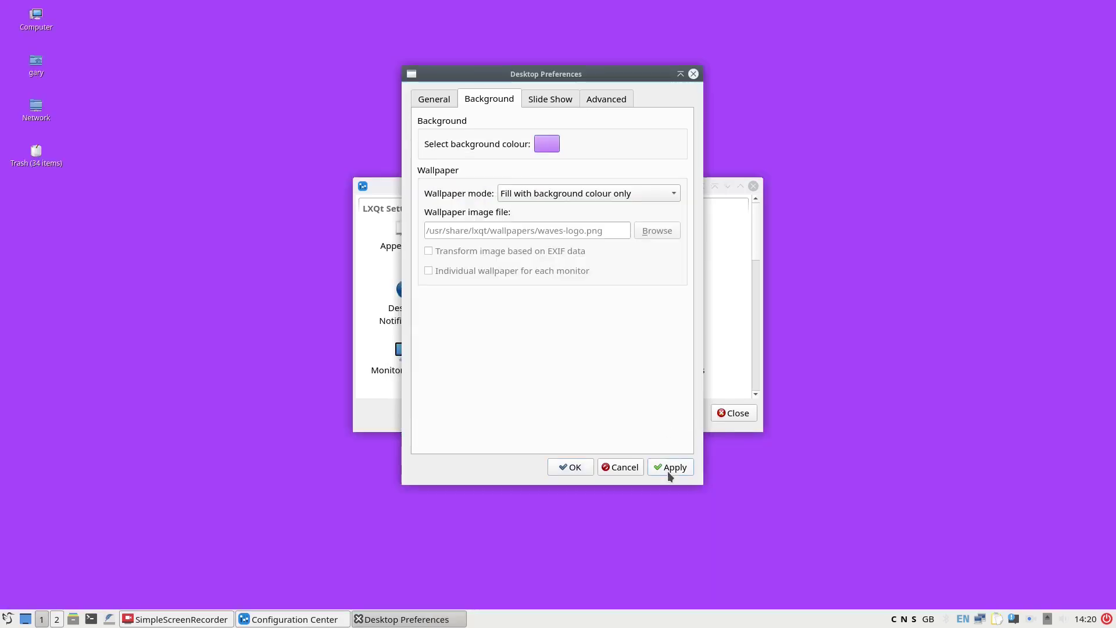
# - Set the wallpaper mode to stretch to fill the entire screen and apply it
pyautogui.click(660, 197)
pyautogui.click(658, 195)
pyautogui.click(658, 196)
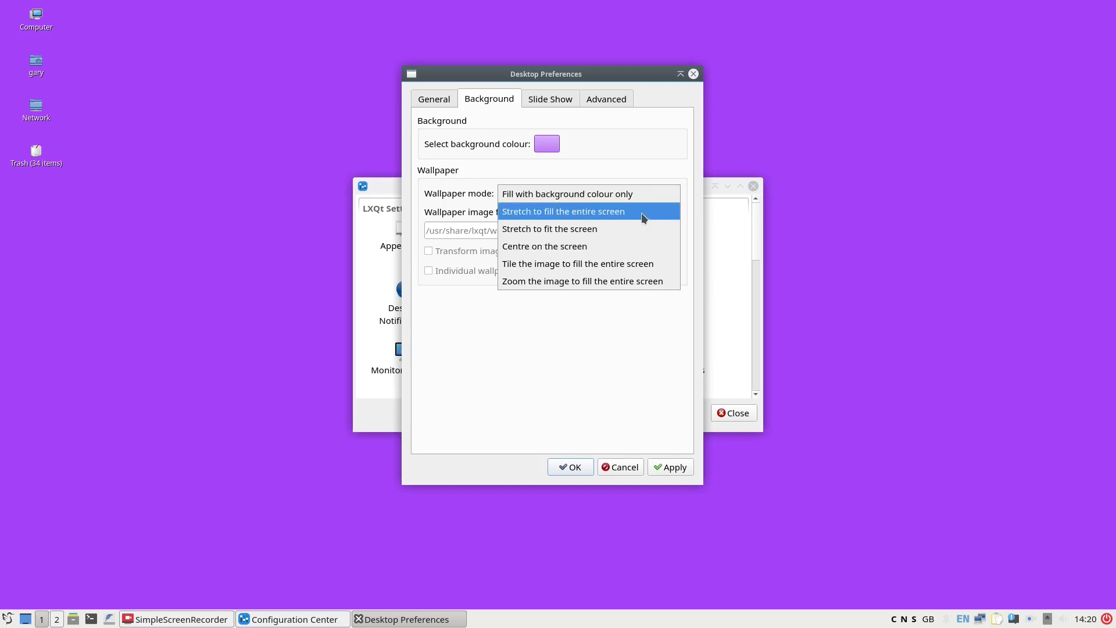
pyautogui.click(640, 212)
pyautogui.click(676, 469)
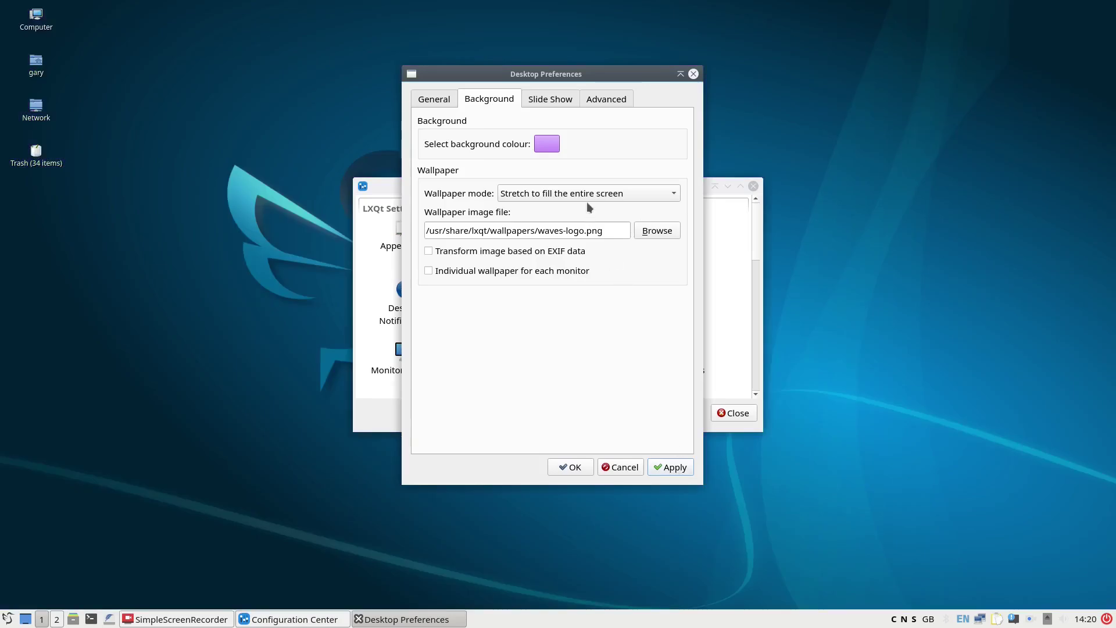
# - Enable and apply a wallpaper slide show using the Pictures/wallpaper folder, and open the advanced desktop preferences
pyautogui.click(562, 103)
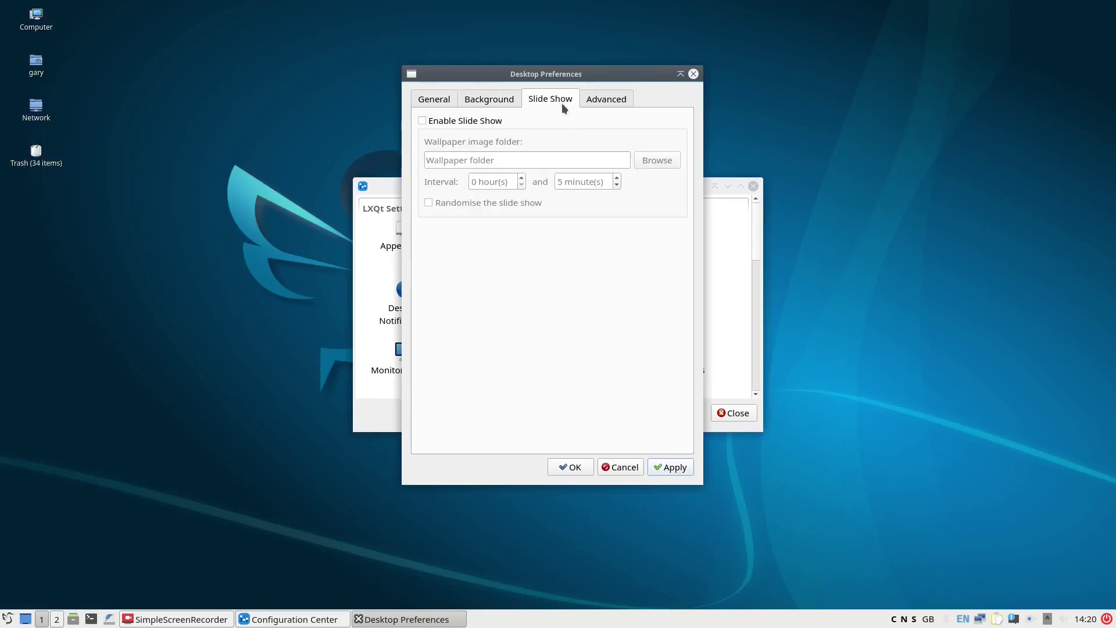
pyautogui.click(485, 119)
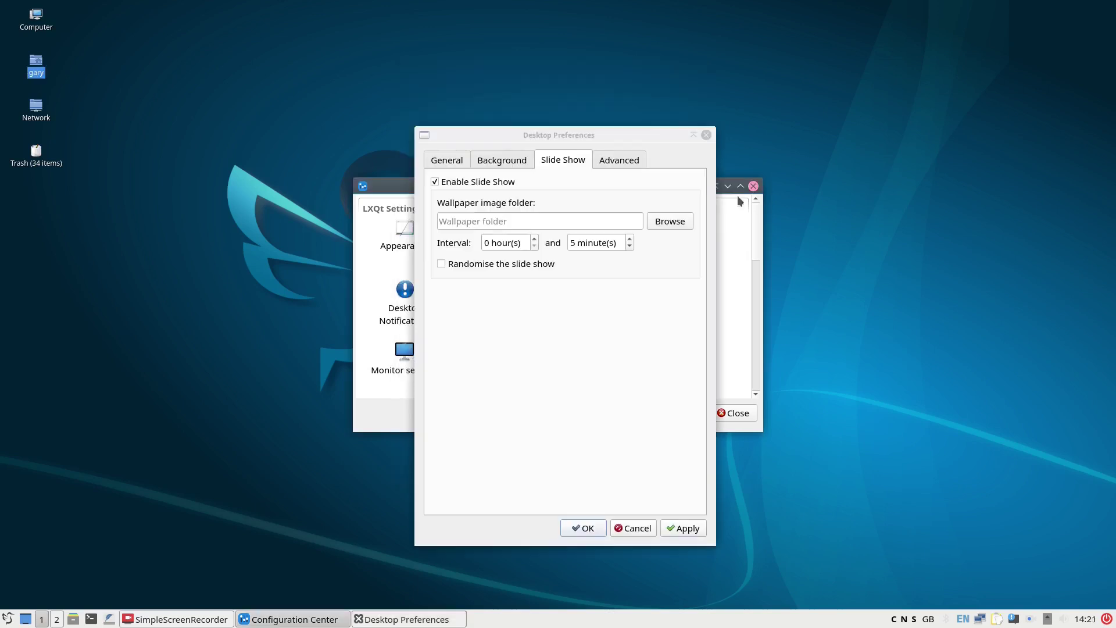
pyautogui.click(674, 224)
pyautogui.doubleClick(509, 276)
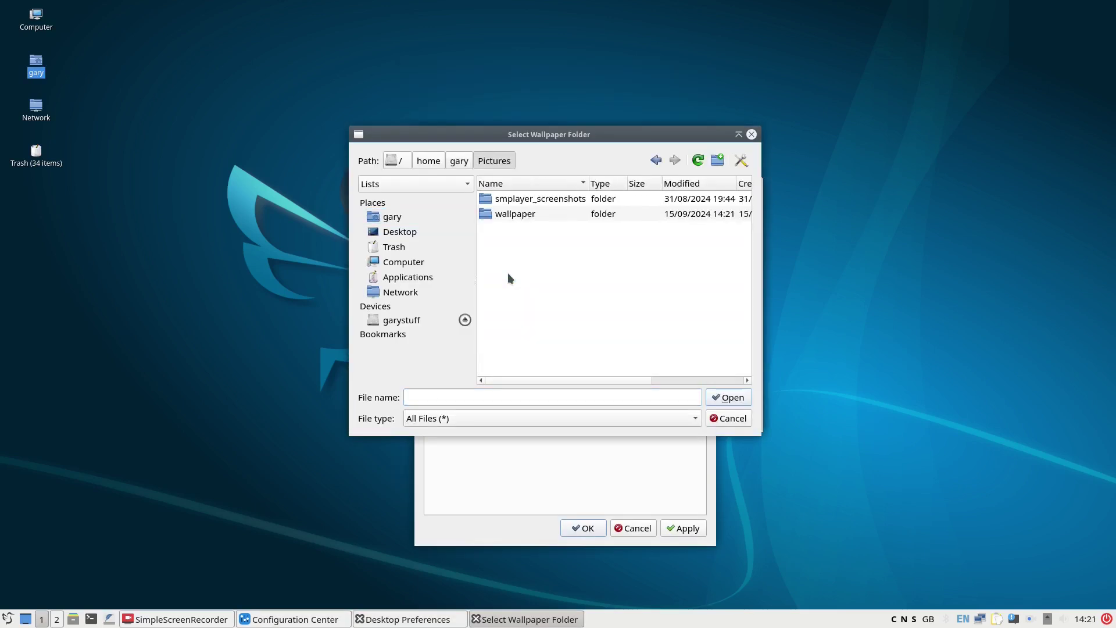
pyautogui.click(513, 219)
pyautogui.doubleClick(512, 219)
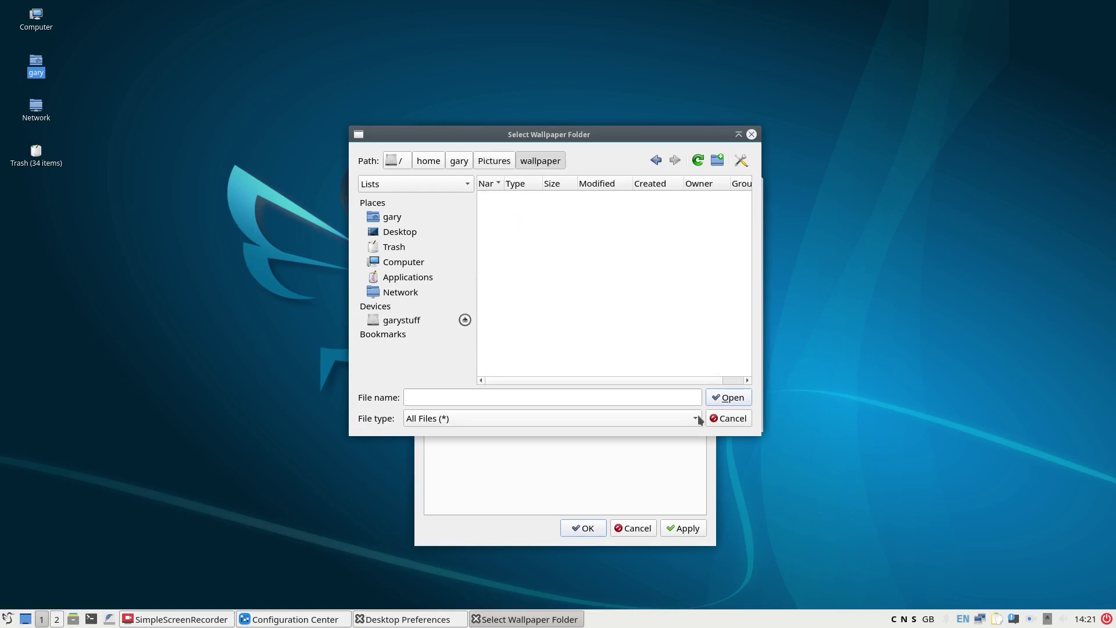
pyautogui.click(740, 398)
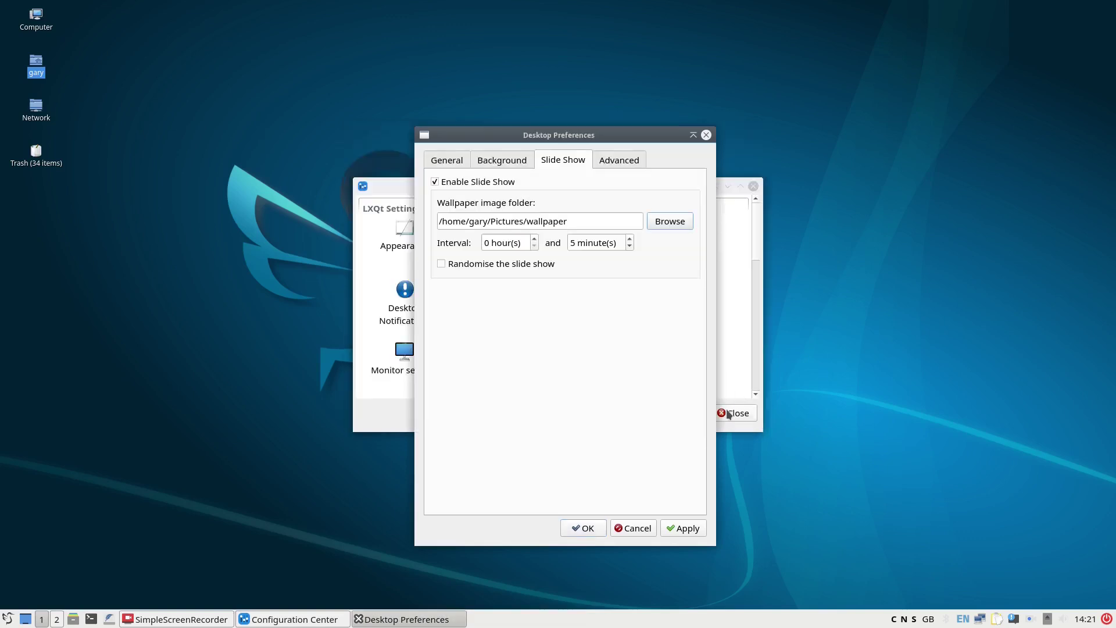
pyautogui.click(679, 533)
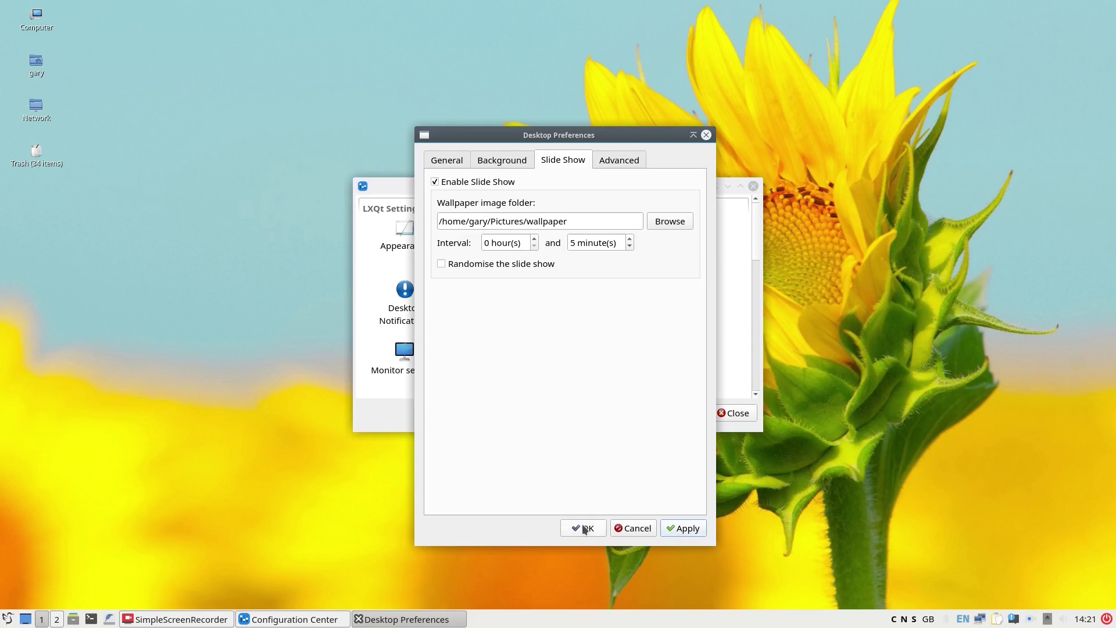
pyautogui.click(620, 161)
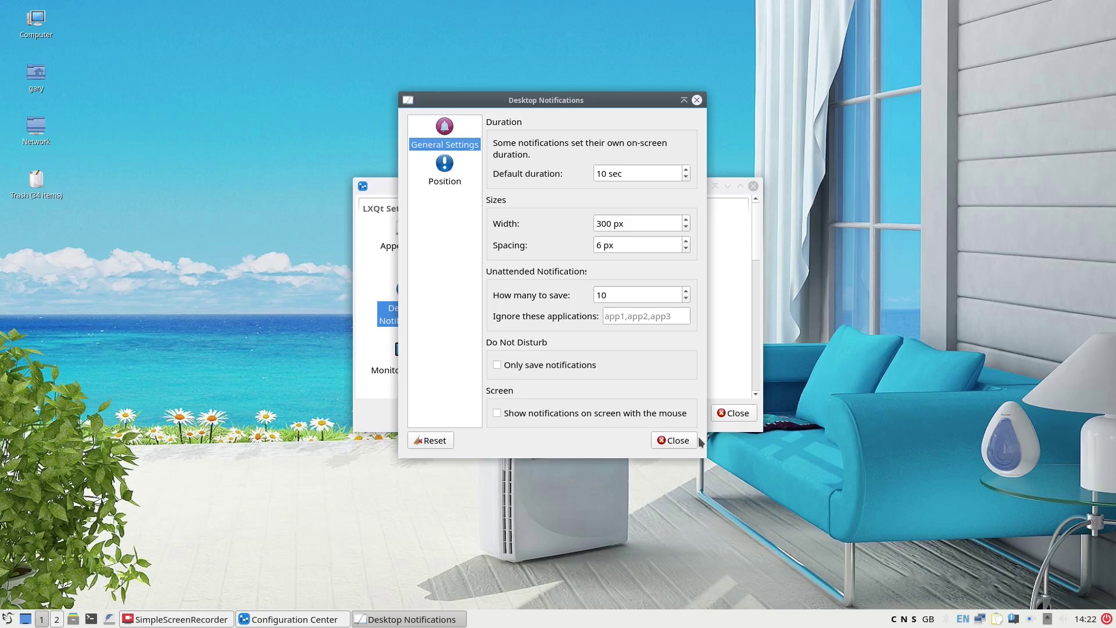
# - Preview desktop notifications at the top right and top centre of the screen, and set their position to top right
pyautogui.click(435, 168)
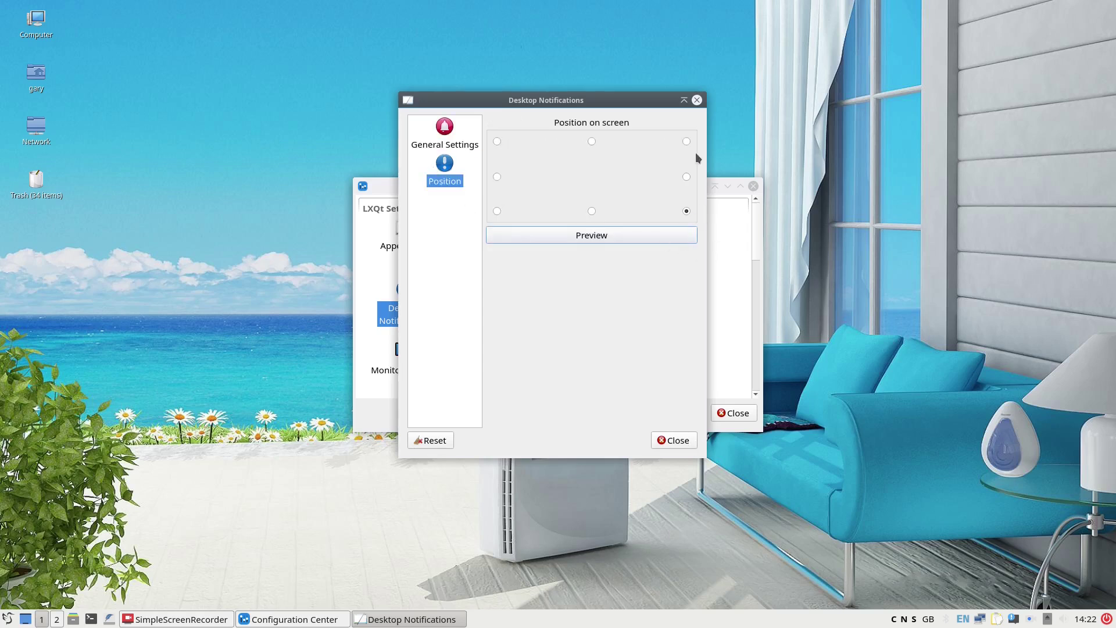
pyautogui.click(634, 238)
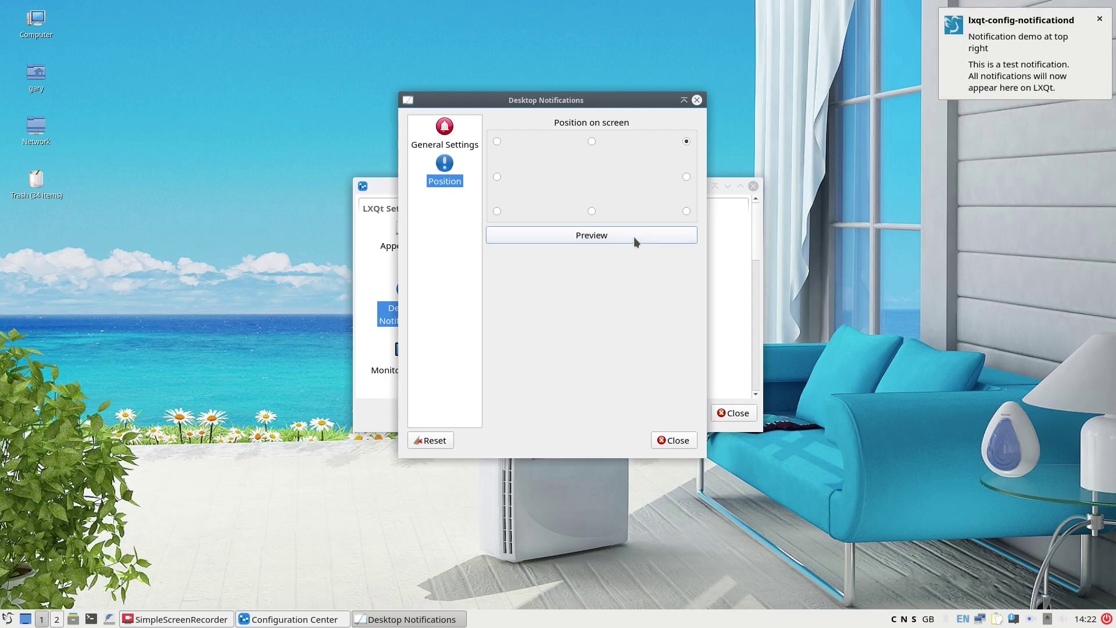
pyautogui.click(592, 142)
pyautogui.click(609, 241)
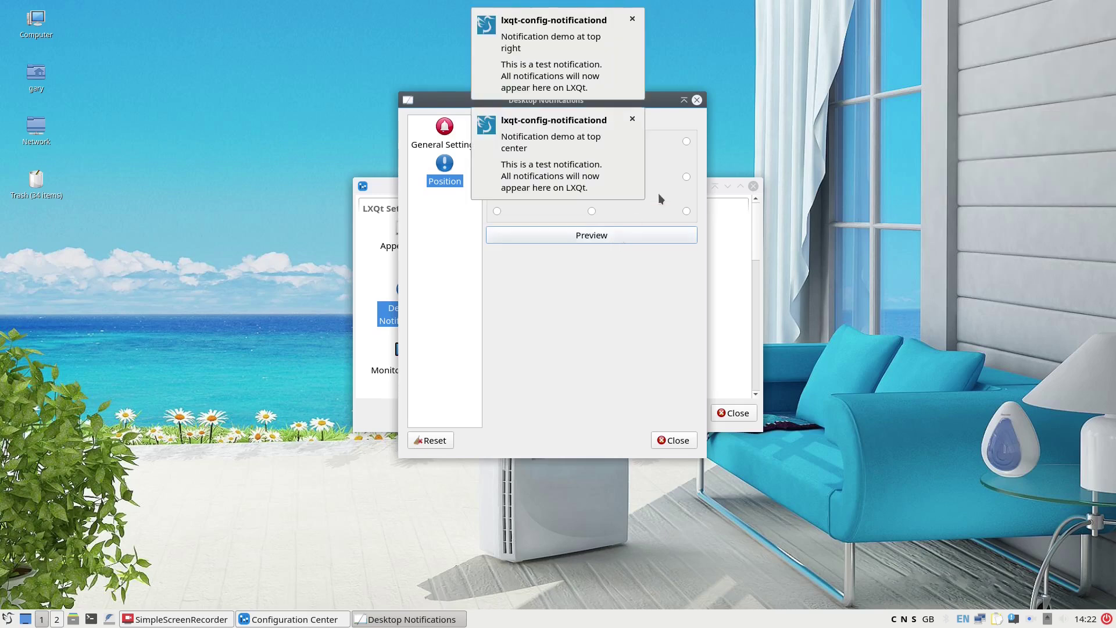
pyautogui.click(687, 141)
pyautogui.click(659, 238)
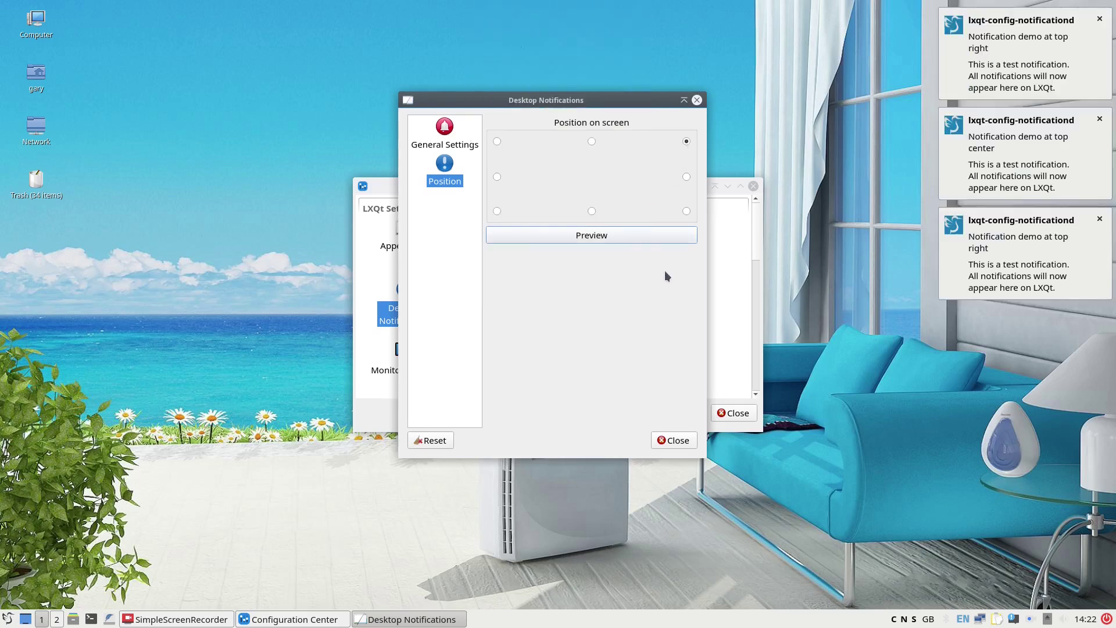
# - Close the notification settings and make Google Chrome the default web browser in File Associations, checking the other default applications
pyautogui.click(674, 440)
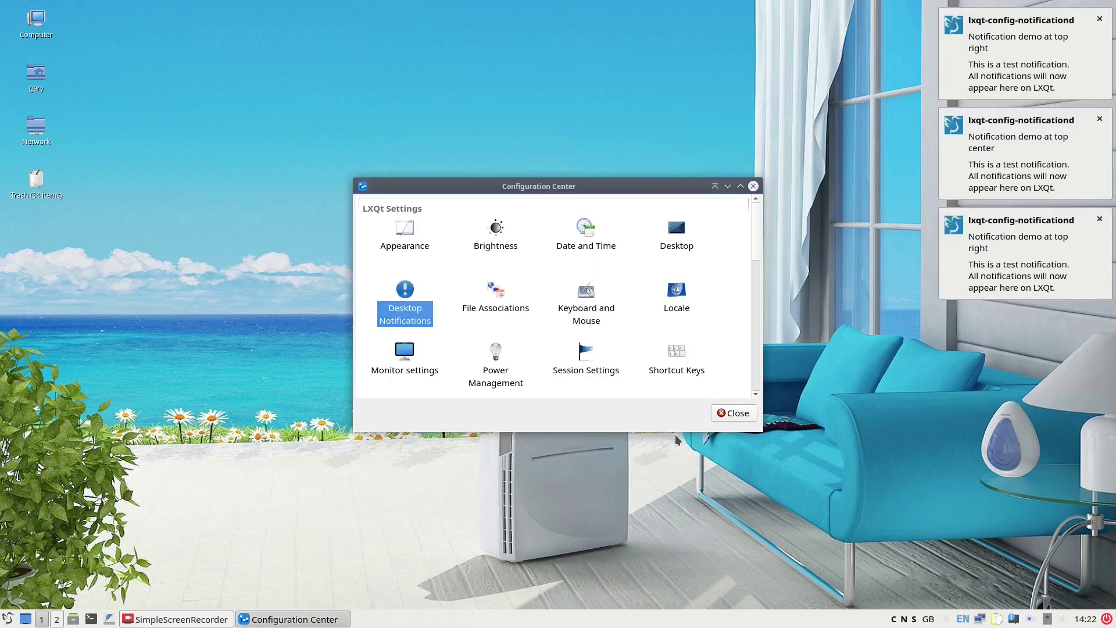
pyautogui.click(498, 301)
pyautogui.doubleClick(497, 300)
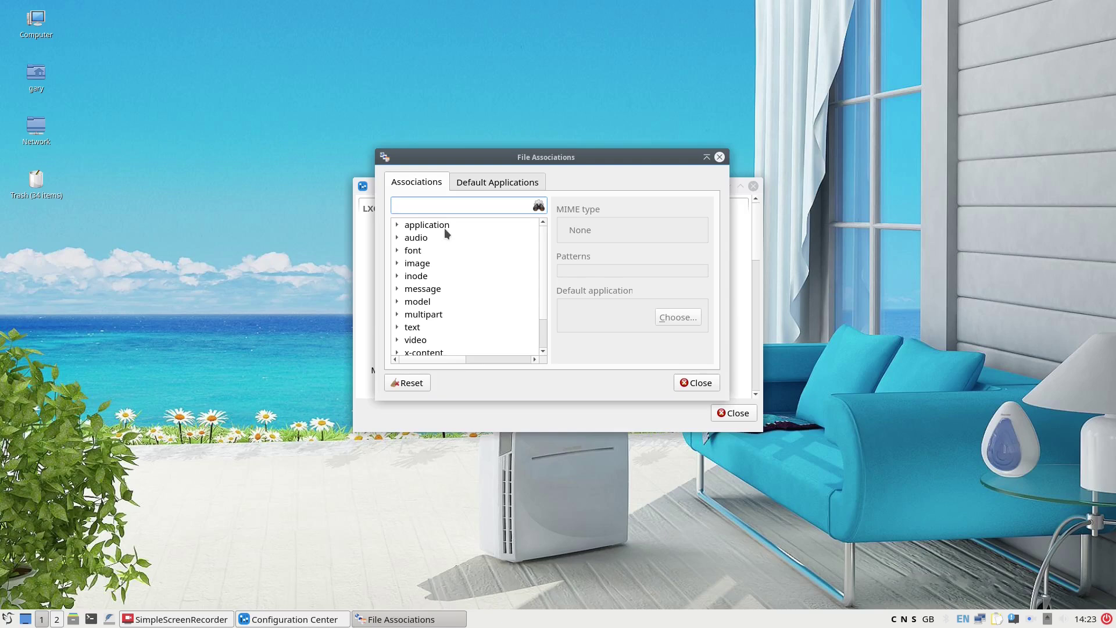
pyautogui.click(489, 185)
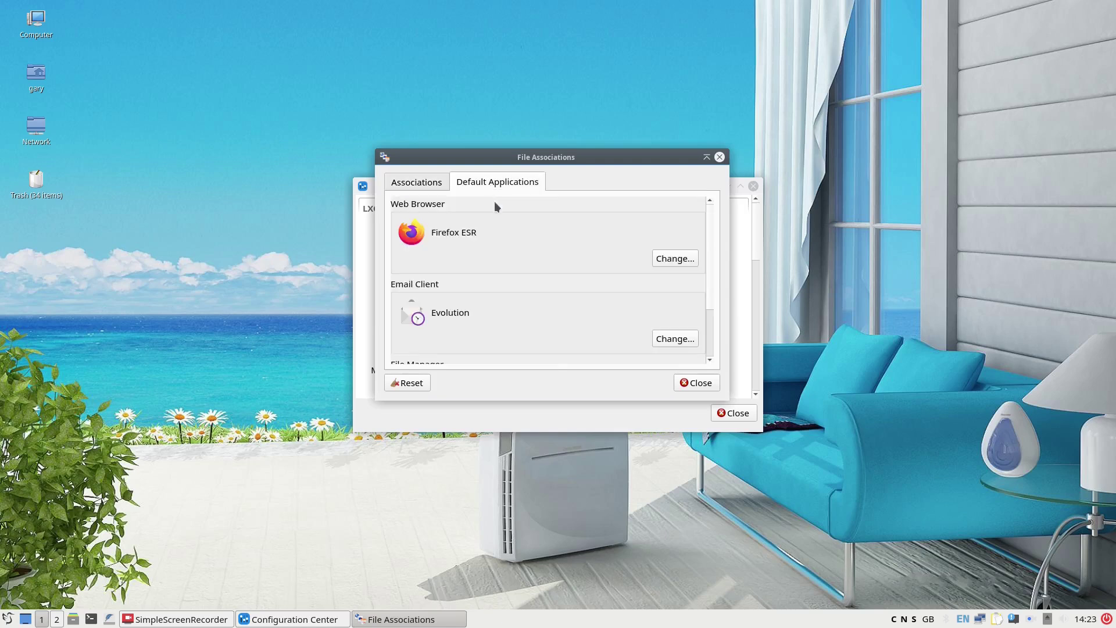
pyautogui.click(675, 258)
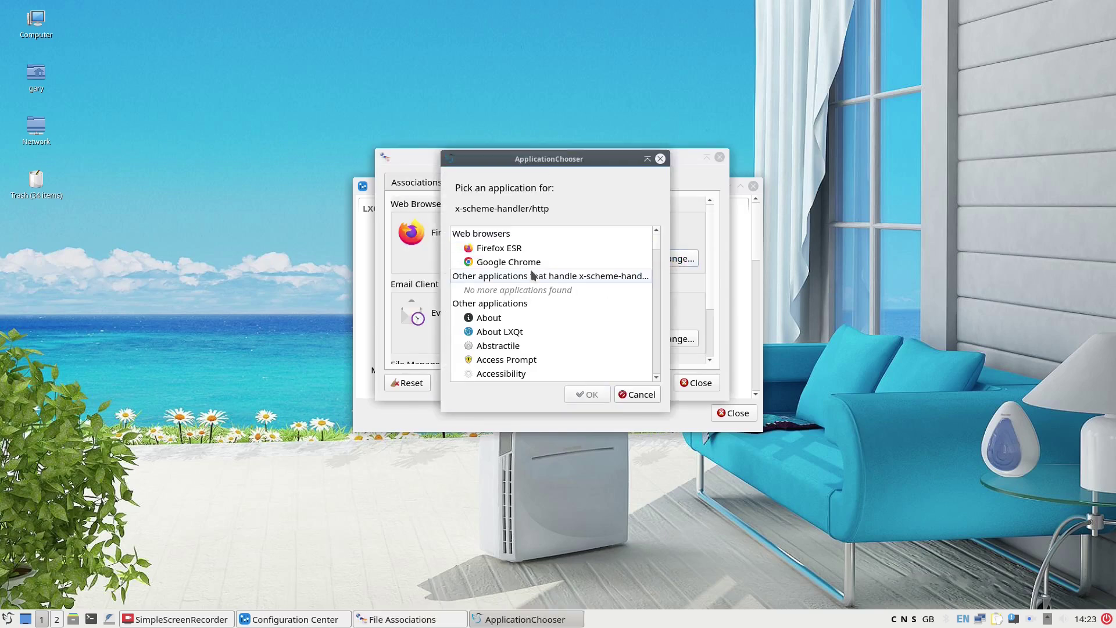
pyautogui.click(526, 263)
pyautogui.click(592, 395)
pyautogui.scroll(-3, 571, 303)
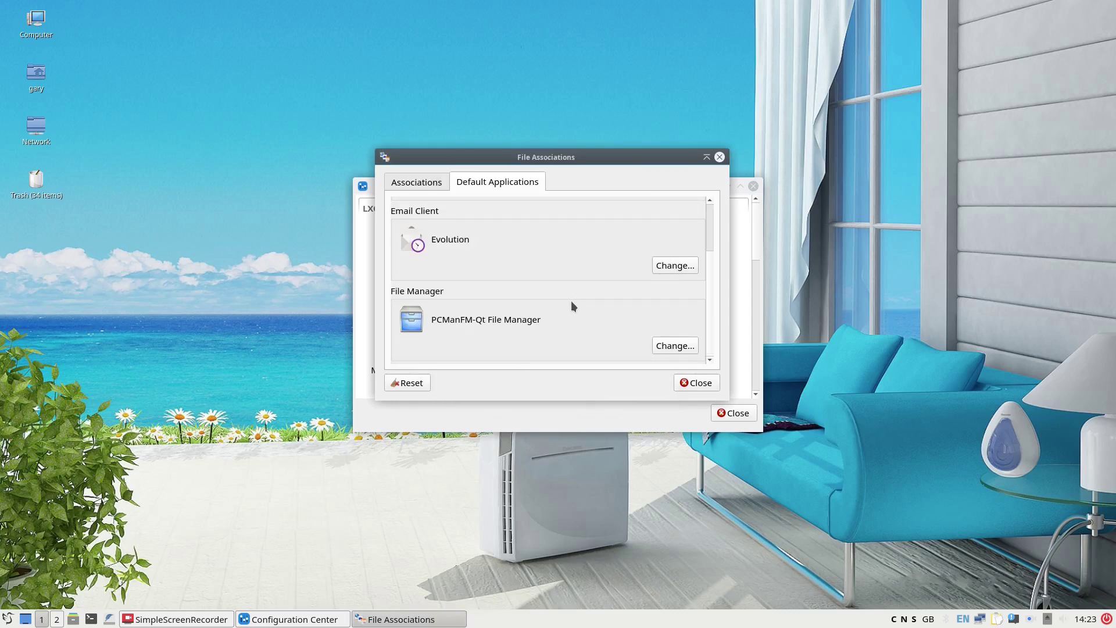
pyautogui.scroll(2, 707, 245)
pyautogui.press('Escape')
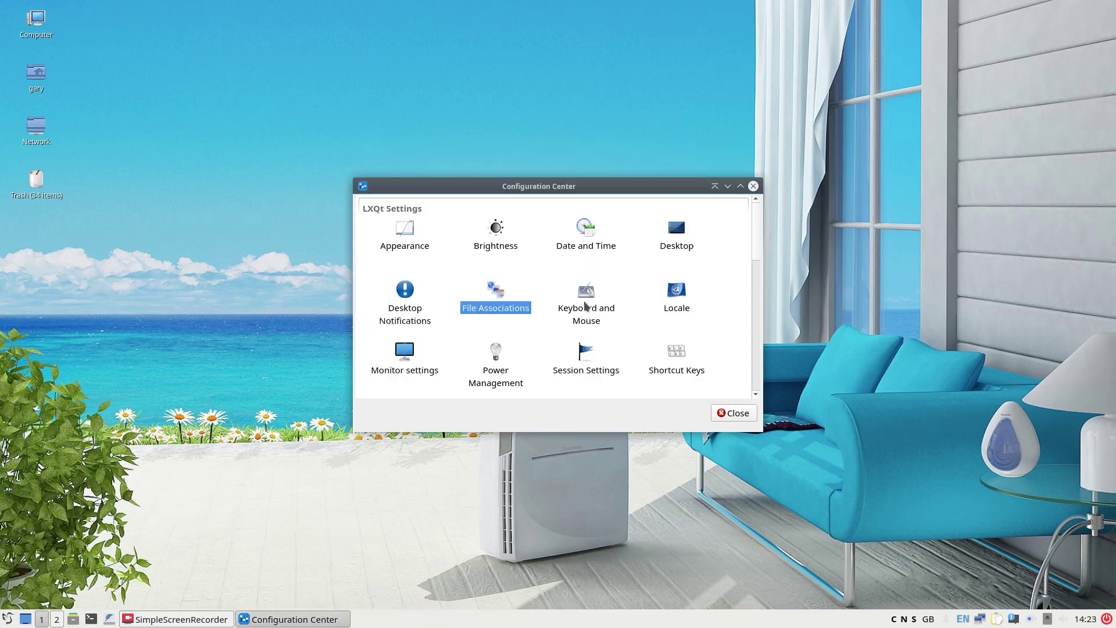
# - Review the mouse, cursor, keyboard, keyboard layout and touchpad pages of the Keyboard and Mouse settings
pyautogui.doubleClick(586, 300)
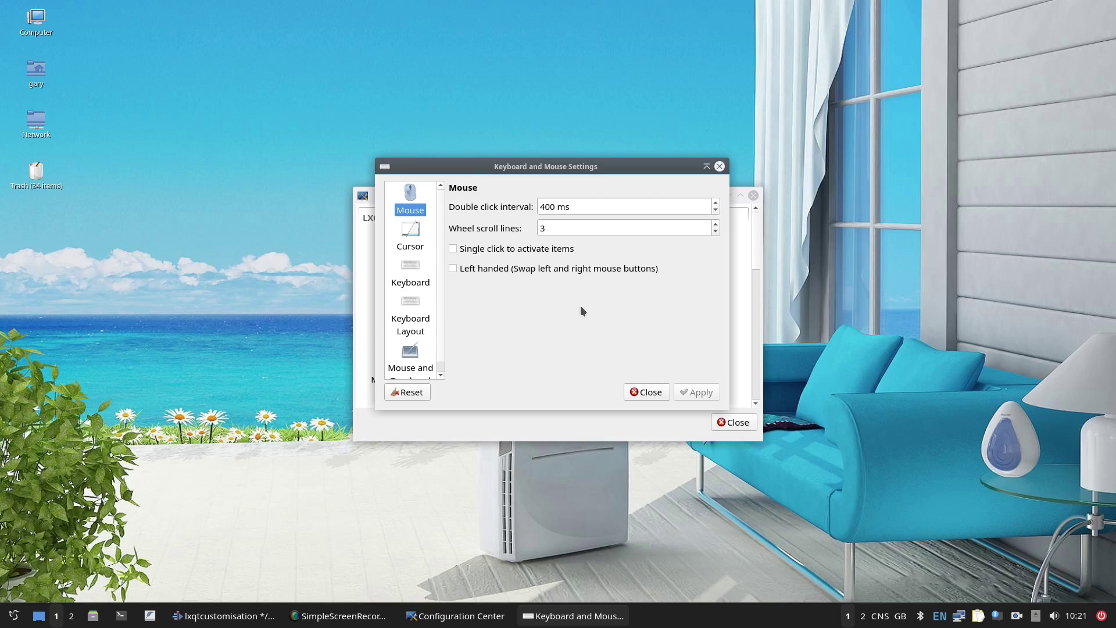
pyautogui.click(411, 238)
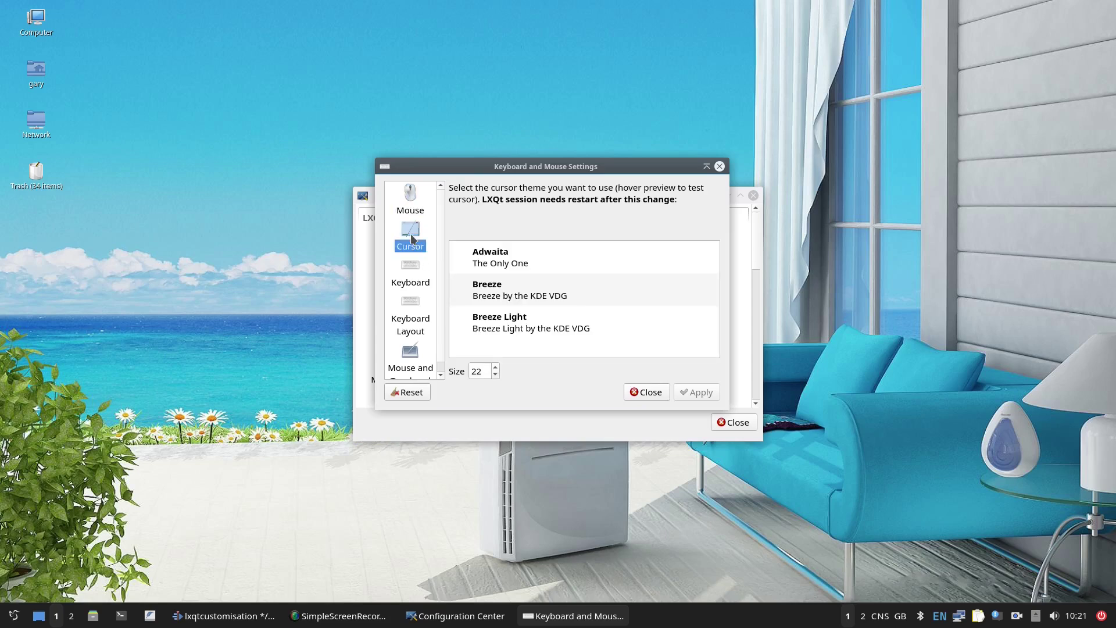
pyautogui.click(418, 285)
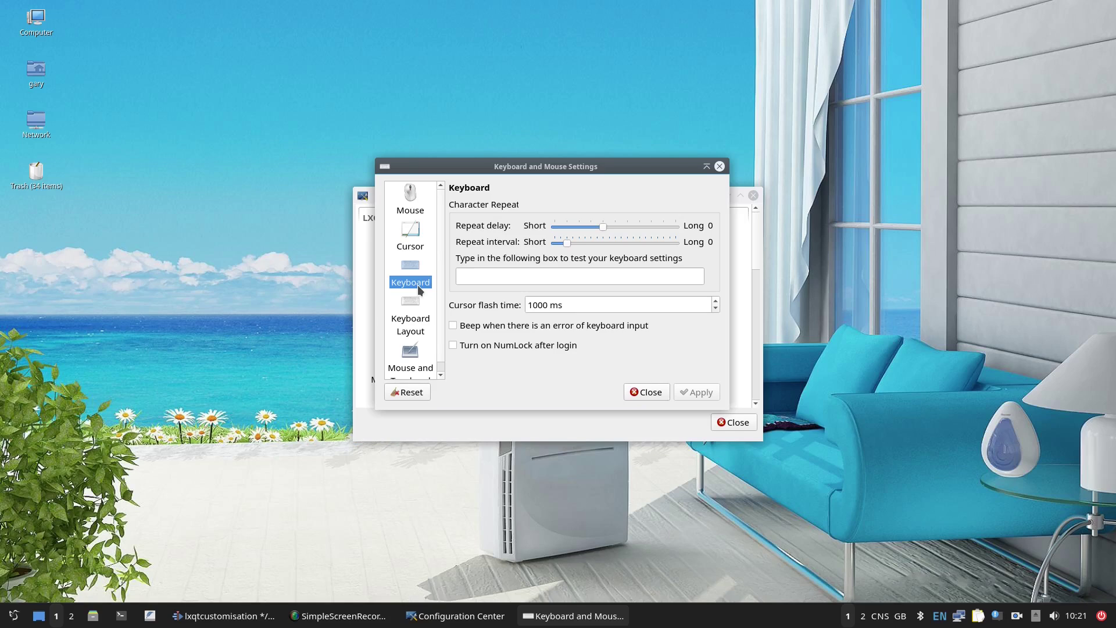
pyautogui.click(413, 327)
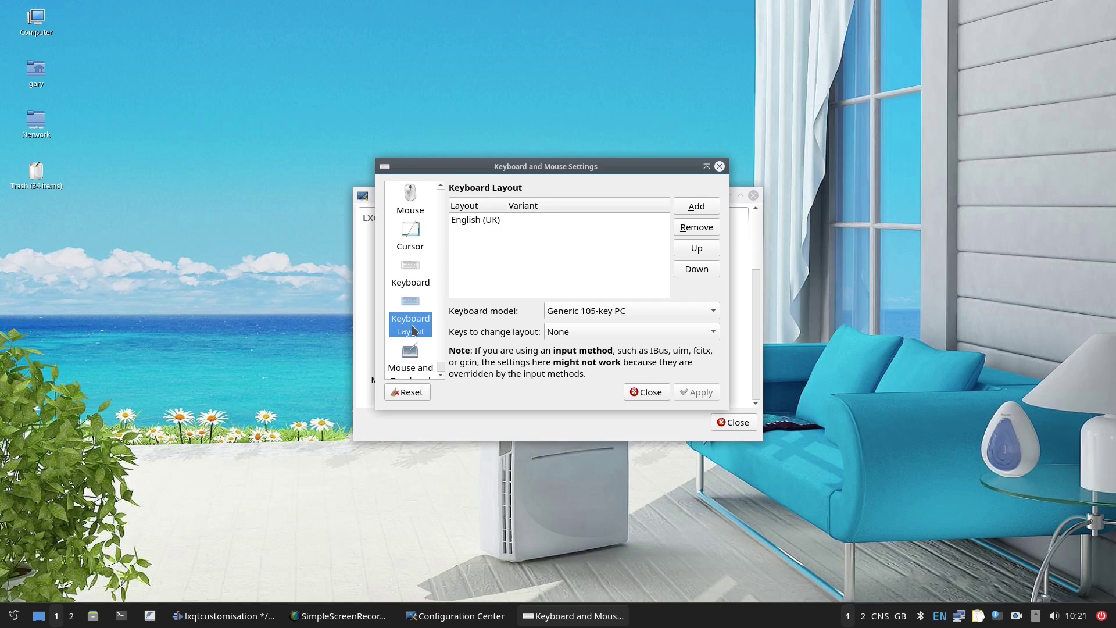
pyautogui.scroll(-1, 425, 362)
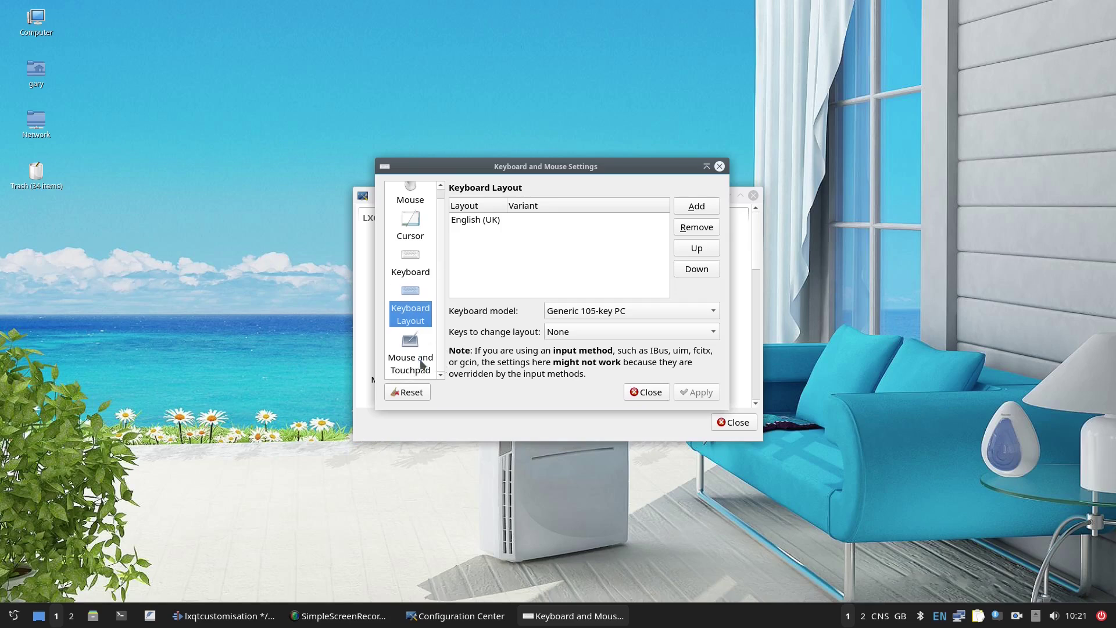
pyautogui.click(423, 365)
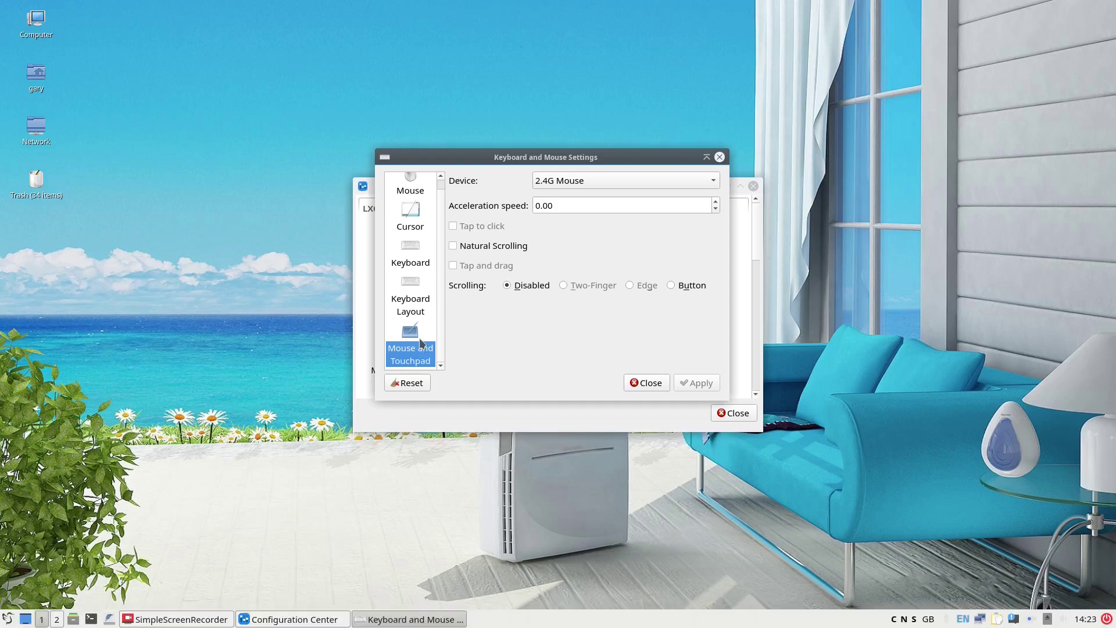
pyautogui.click(642, 385)
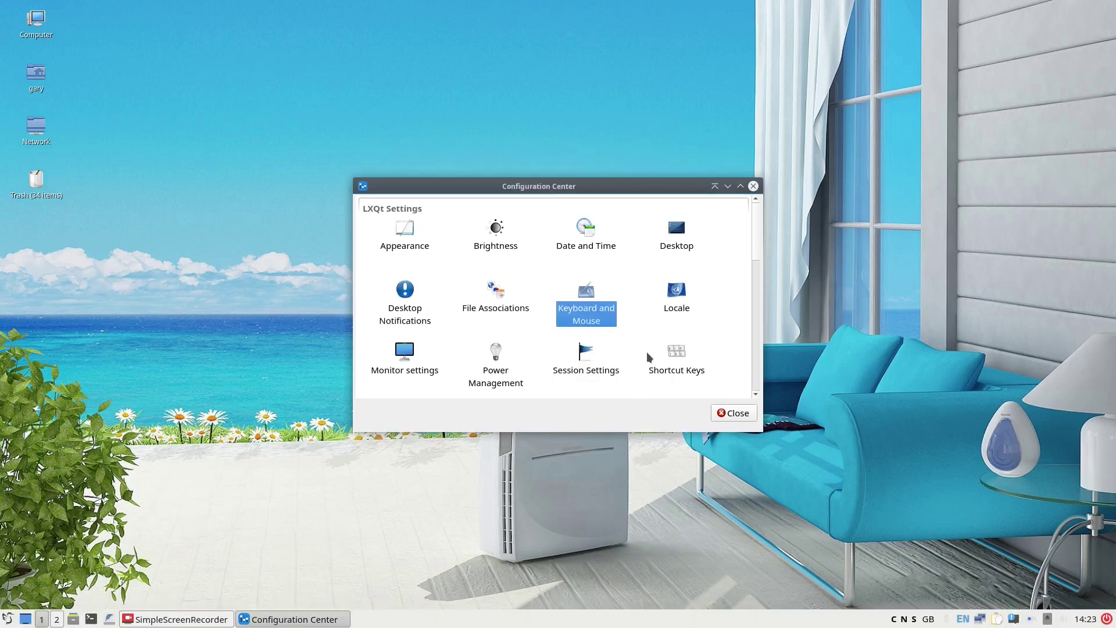
# - Review the region and the detailed number, time, currency and measurement formats in the Locale settings
pyautogui.click(684, 305)
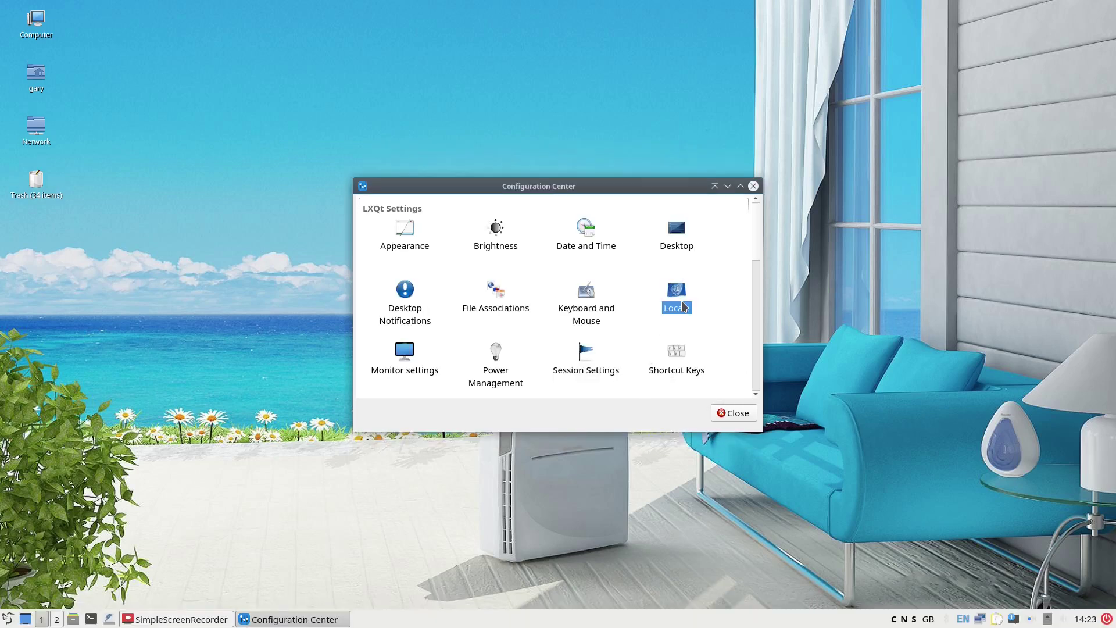
pyautogui.doubleClick(683, 306)
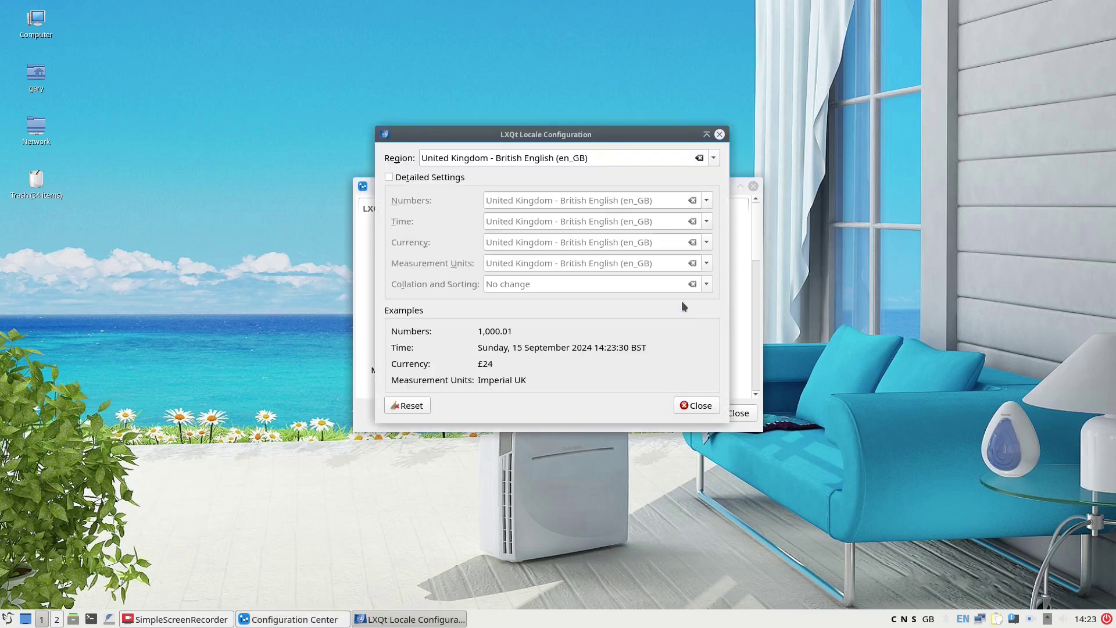
pyautogui.click(693, 407)
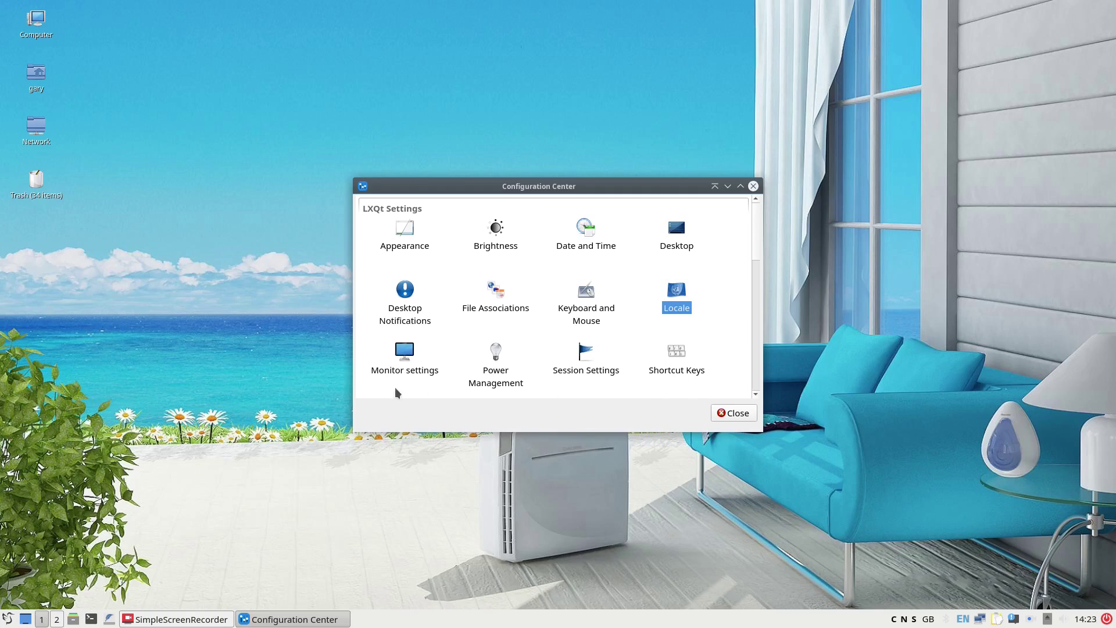
# - Review the display's resolution options, advanced setup and device information in the Monitor settings
pyautogui.click(414, 366)
pyautogui.doubleClick(413, 364)
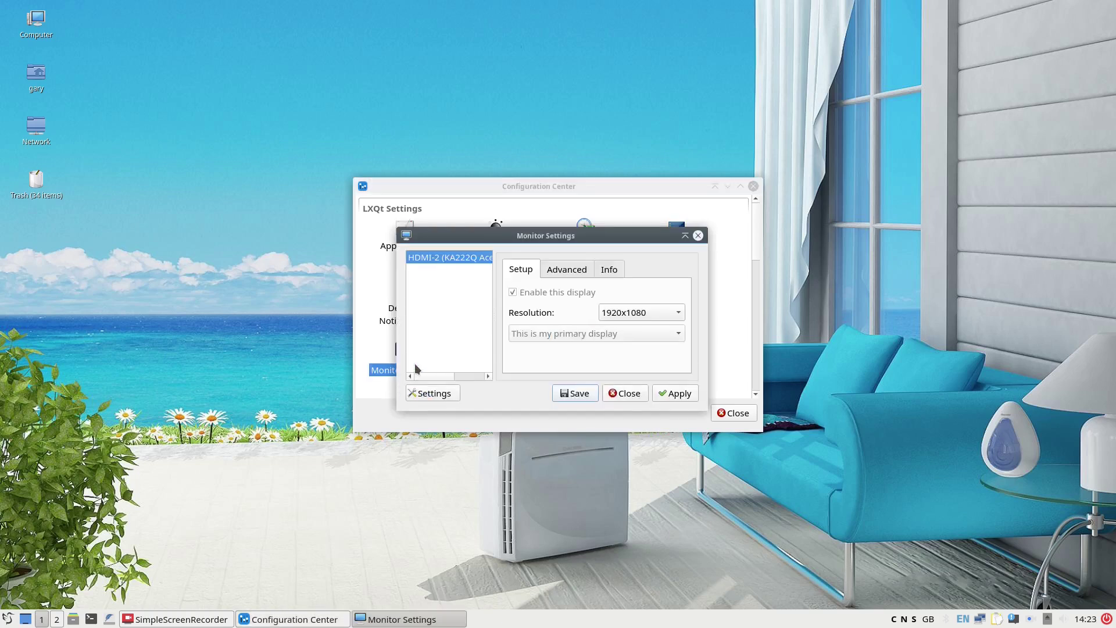
pyautogui.click(663, 316)
pyautogui.click(658, 314)
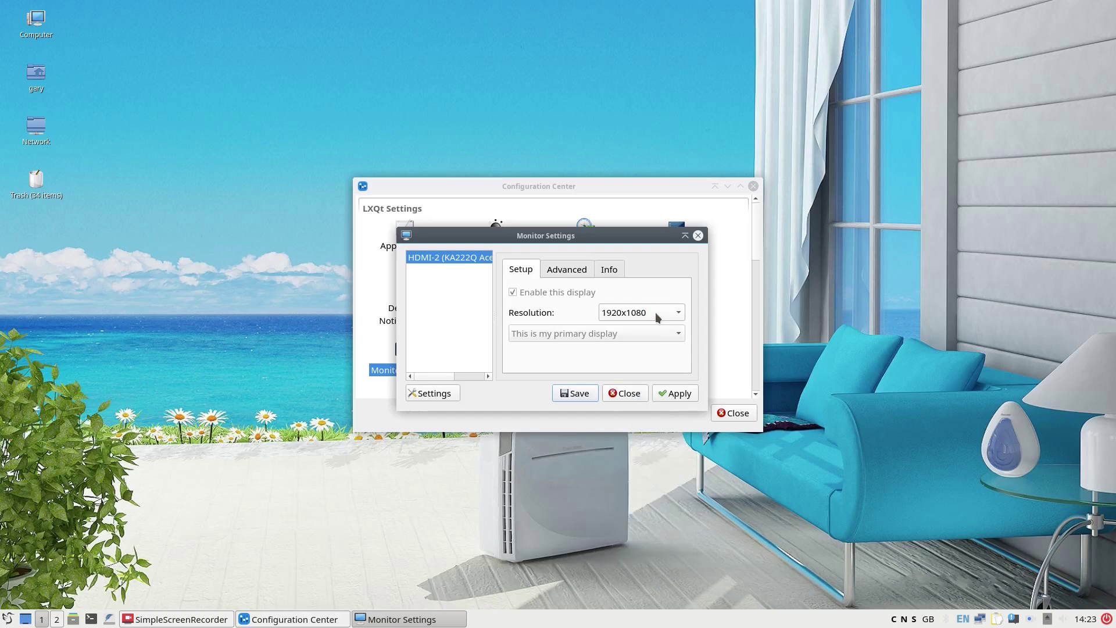
pyautogui.click(574, 270)
pyautogui.click(616, 271)
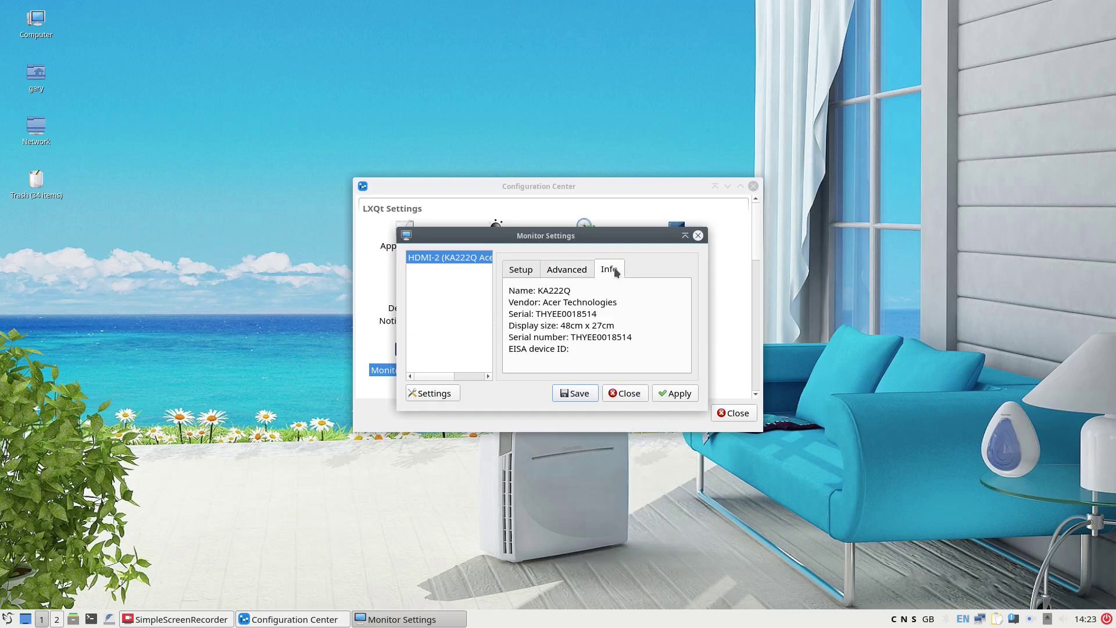
pyautogui.click(621, 396)
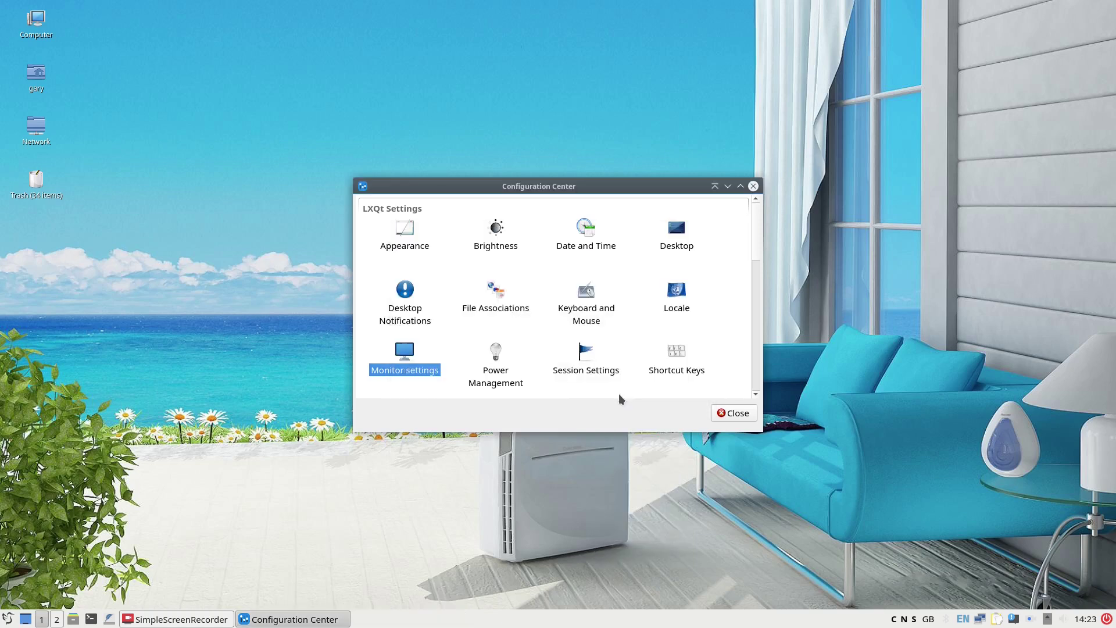
# - Review the battery, lid, idle and power key options in the Power Management settings
pyautogui.doubleClick(495, 361)
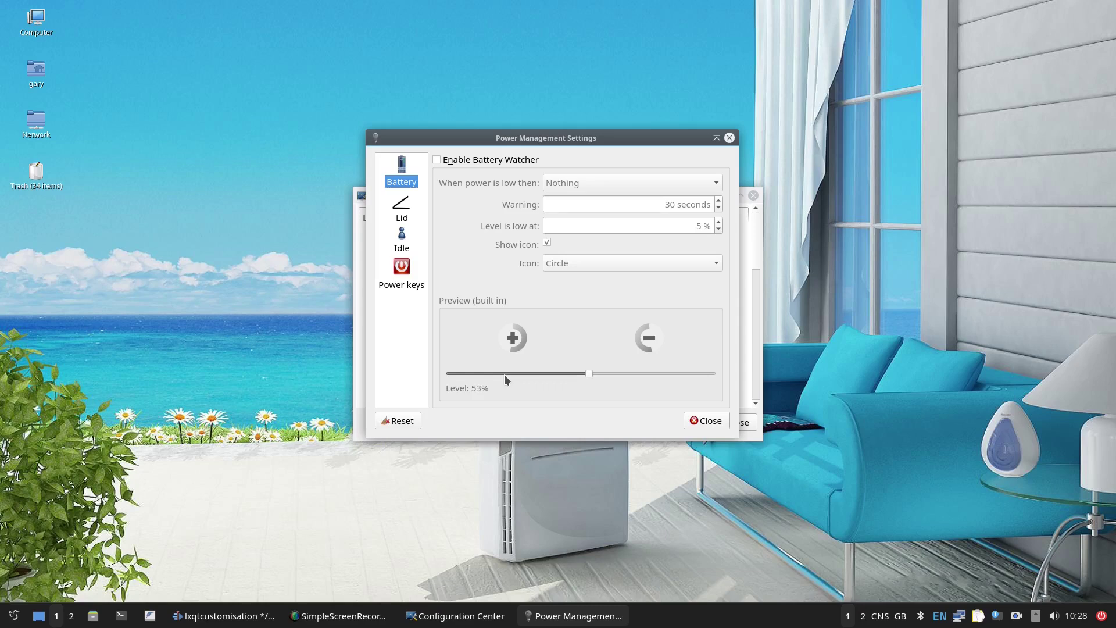
pyautogui.click(402, 215)
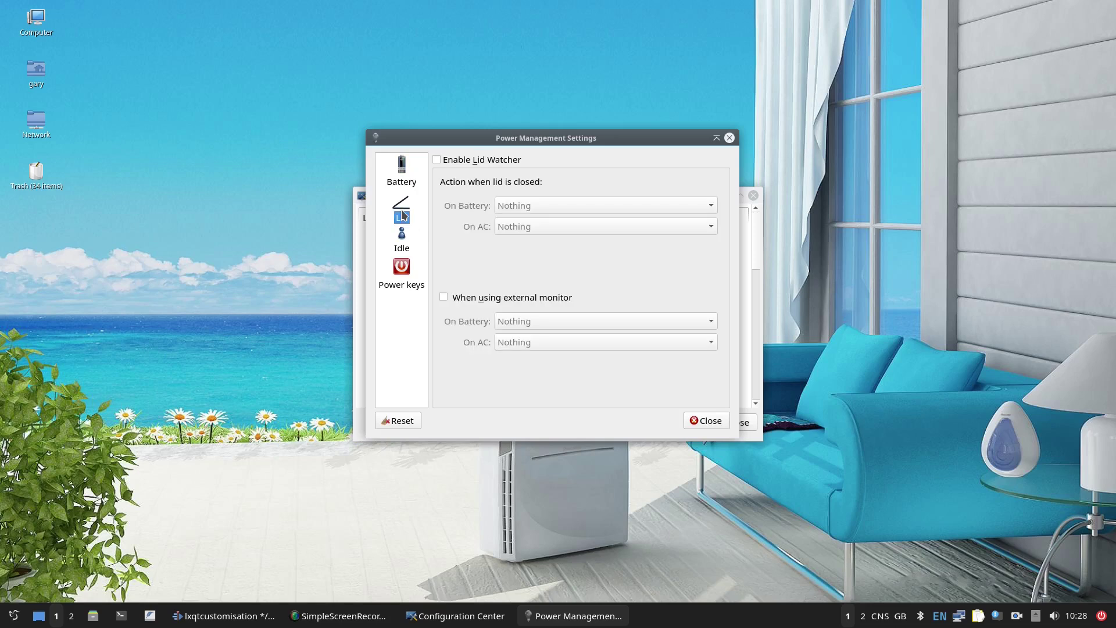
pyautogui.click(402, 239)
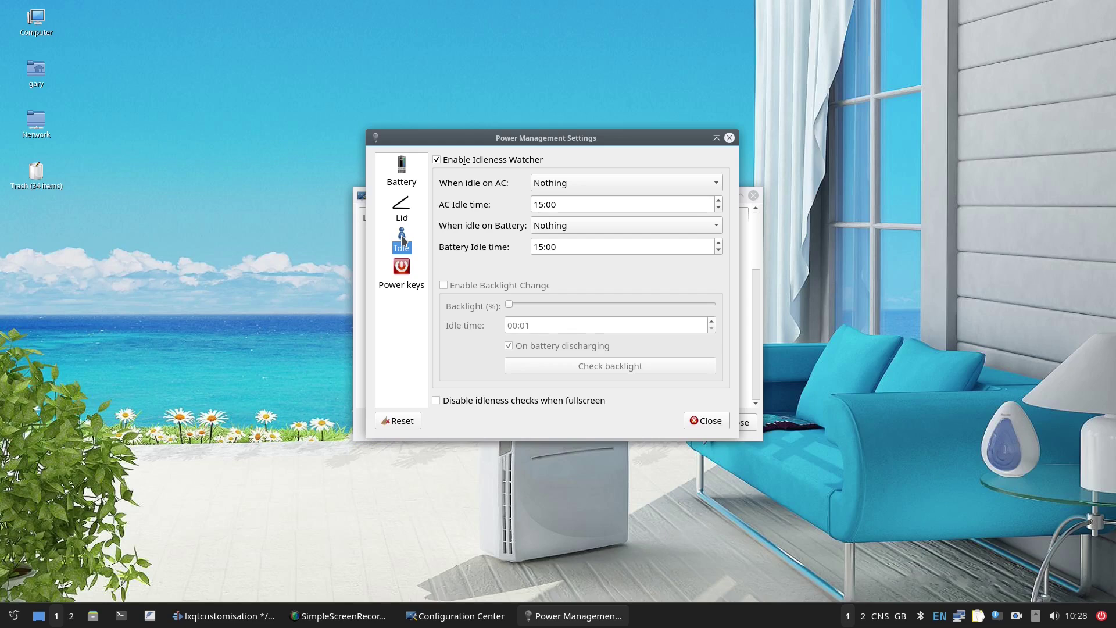
pyautogui.click(405, 284)
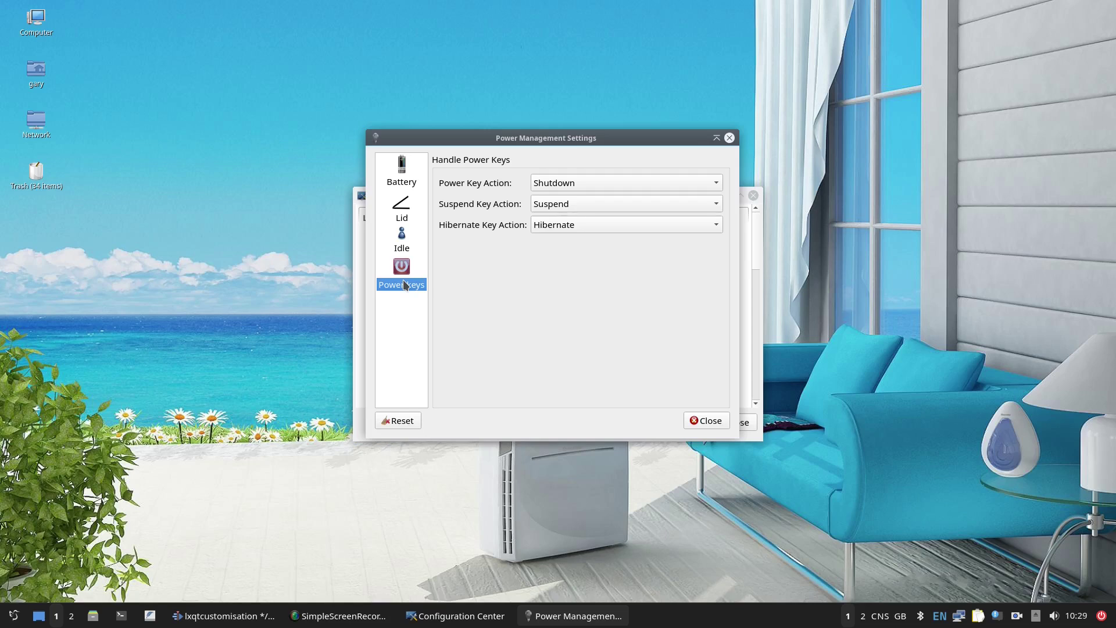
pyautogui.click(705, 420)
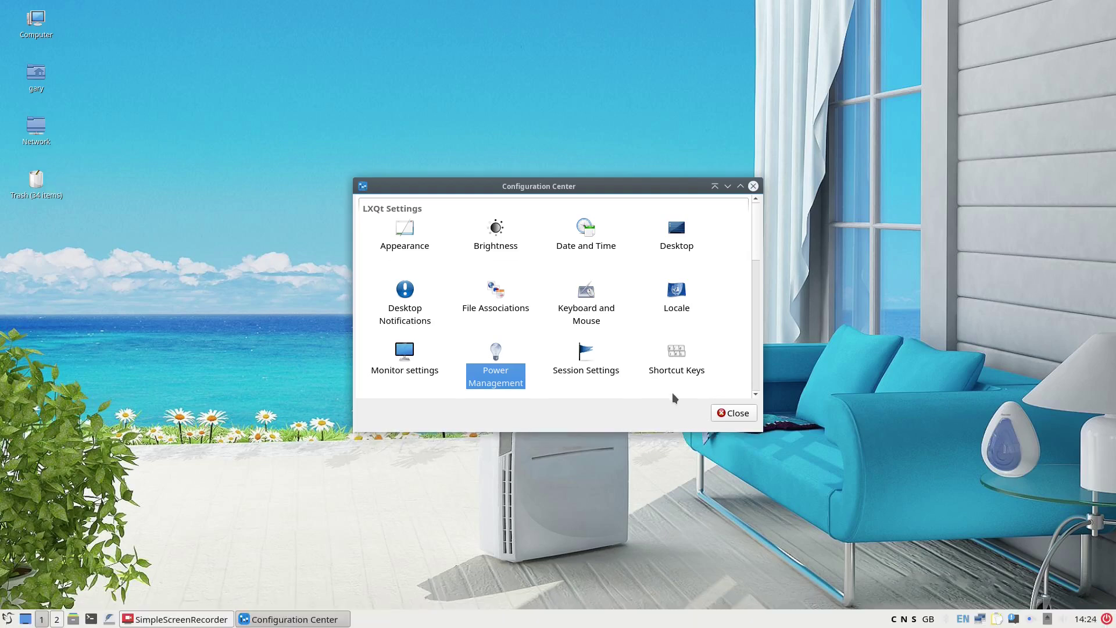
# - Review the basic settings, user directories, autostart applications and environment variables in the Session Settings
pyautogui.doubleClick(588, 358)
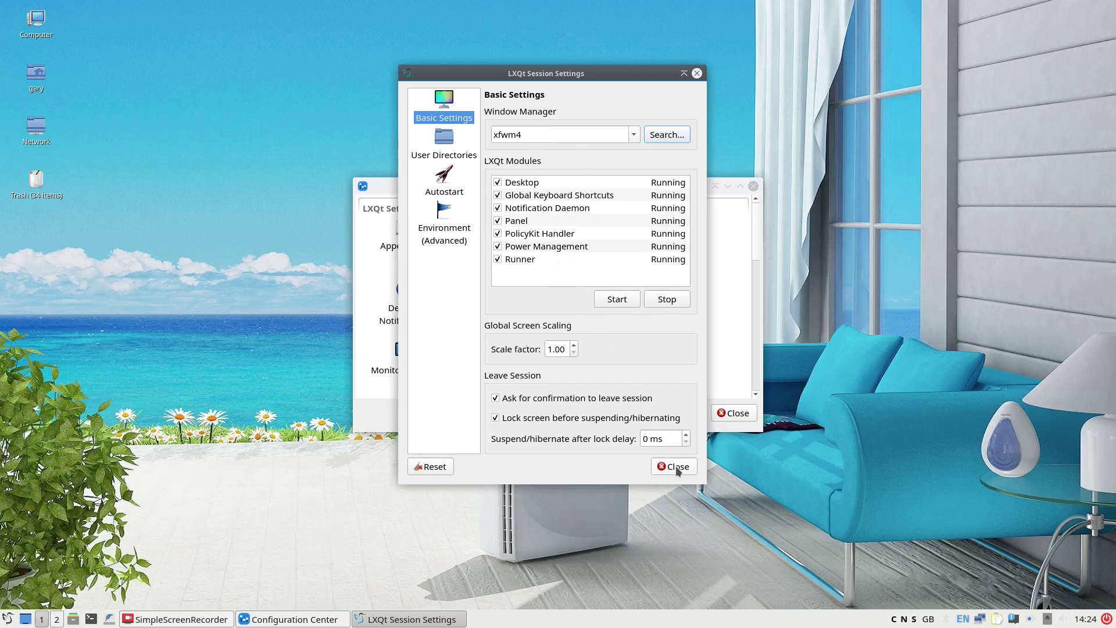
pyautogui.click(455, 149)
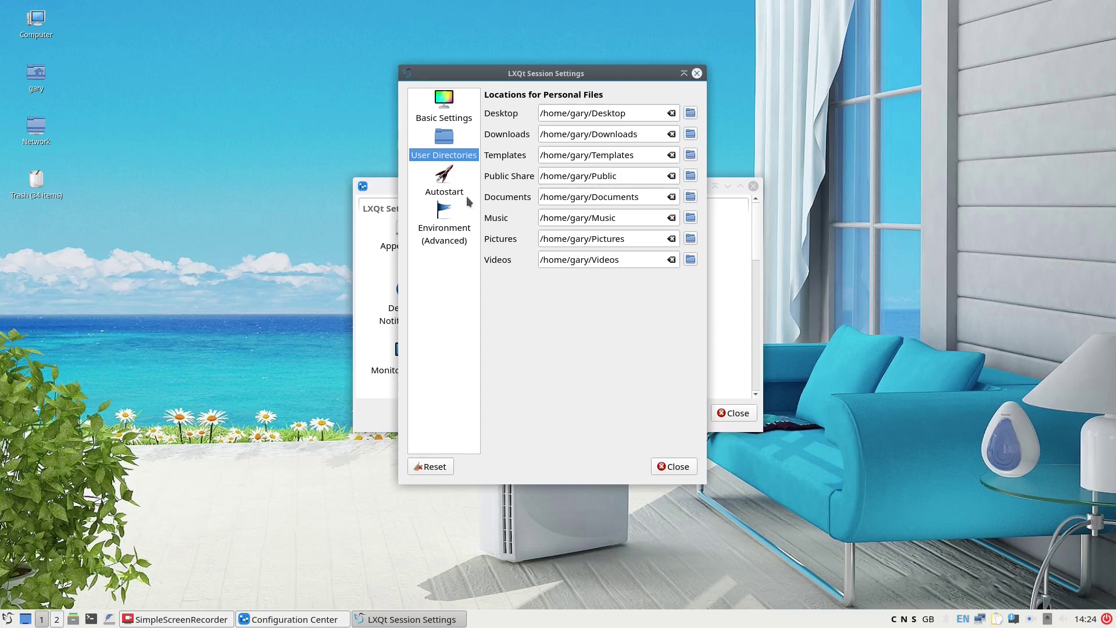
pyautogui.click(452, 185)
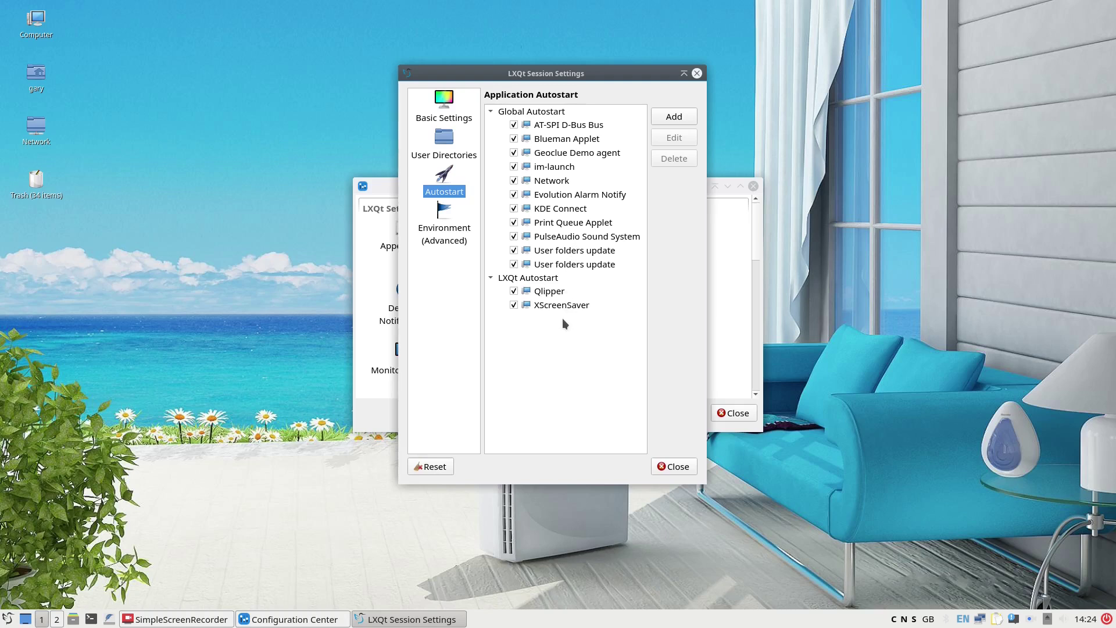
pyautogui.click(448, 237)
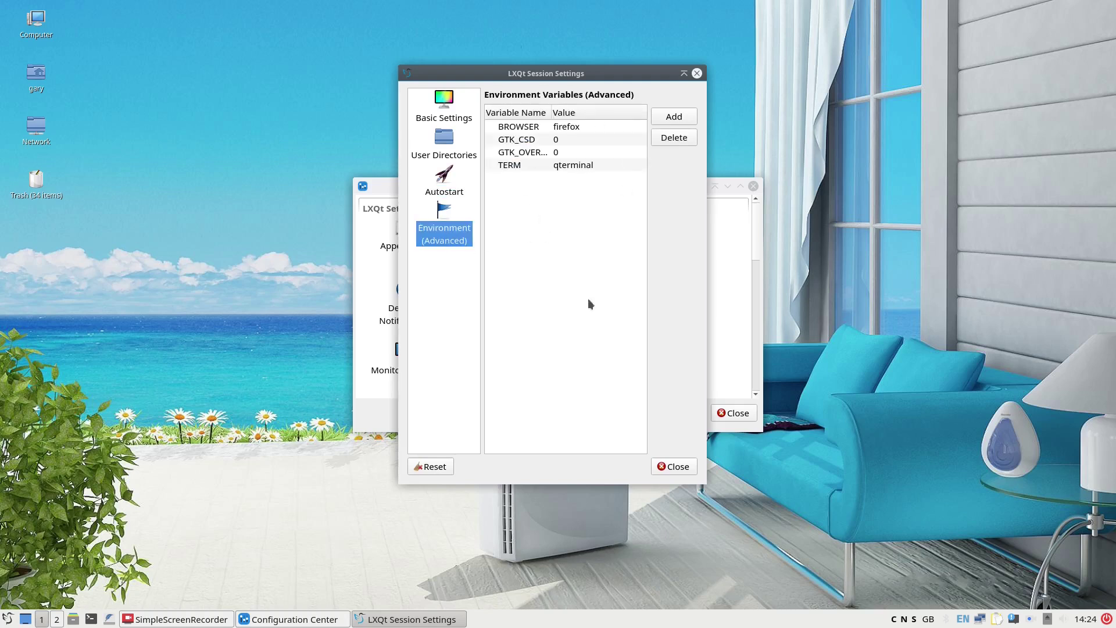
pyautogui.click(676, 467)
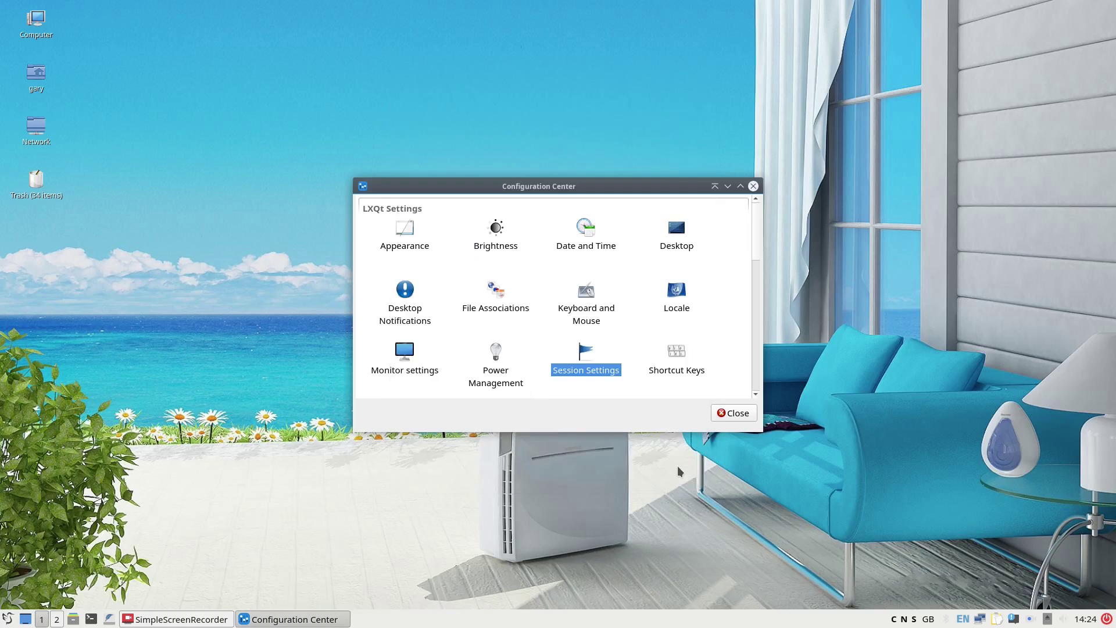
# - Open the Shortcut Keys settings and widen the window to show the full Info column
pyautogui.doubleClick(668, 366)
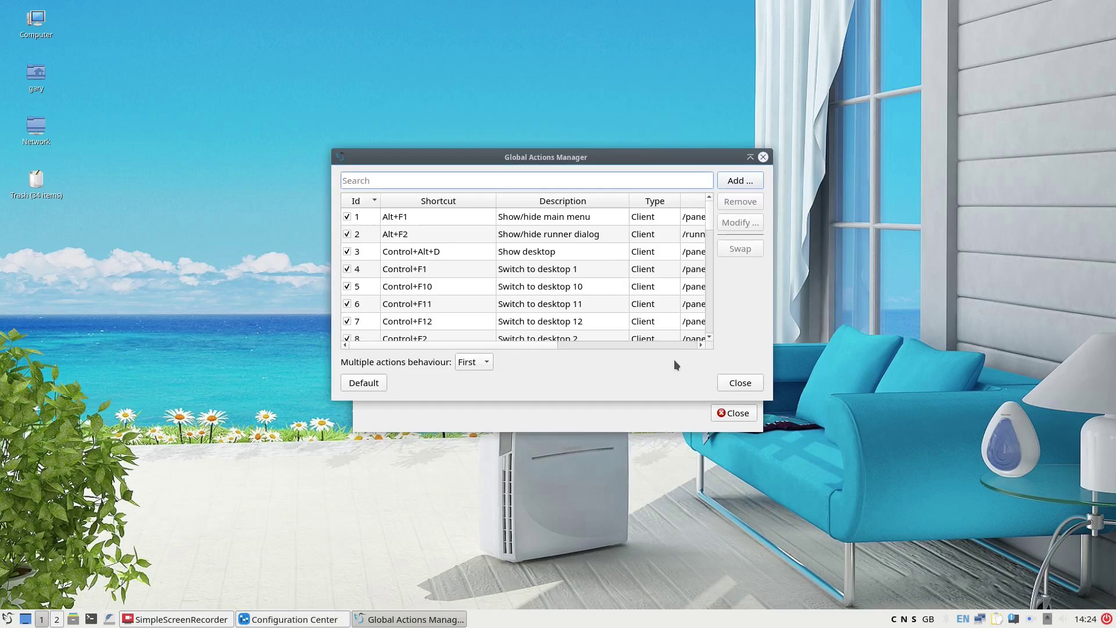
pyautogui.moveTo(590, 154); pyautogui.dragTo(420, 100)
pyautogui.moveTo(605, 218); pyautogui.dragTo(820, 227)
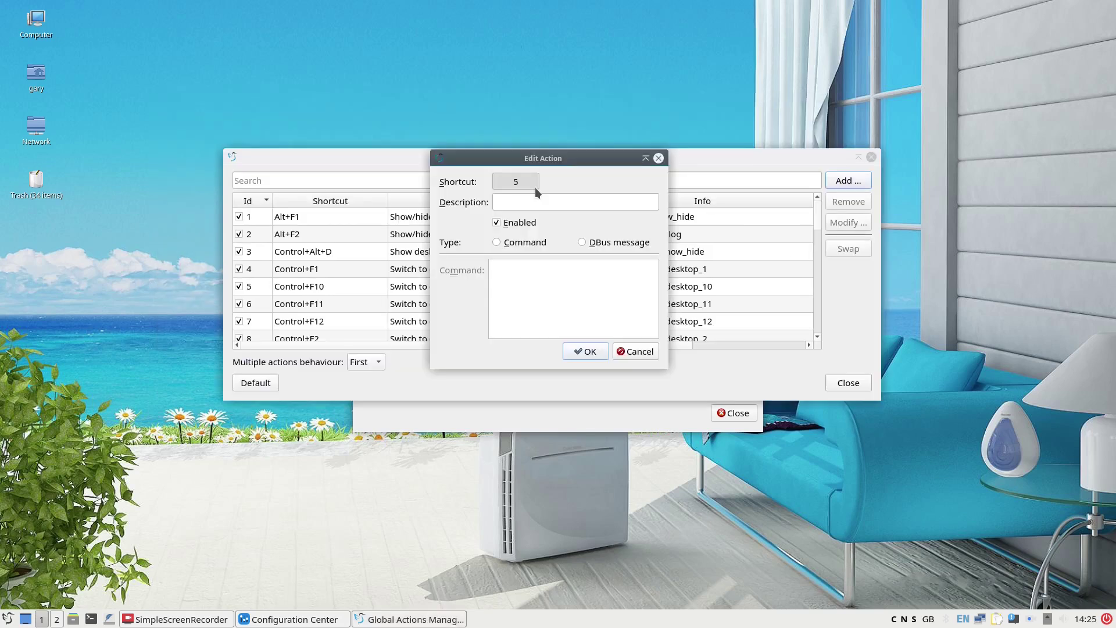
# - Add a Control+W global shortcut described as "Open Chrome" that runs the command google-chrome-stable
pyautogui.hotkey('ctrl', 'w')
pyautogui.press('Tab')
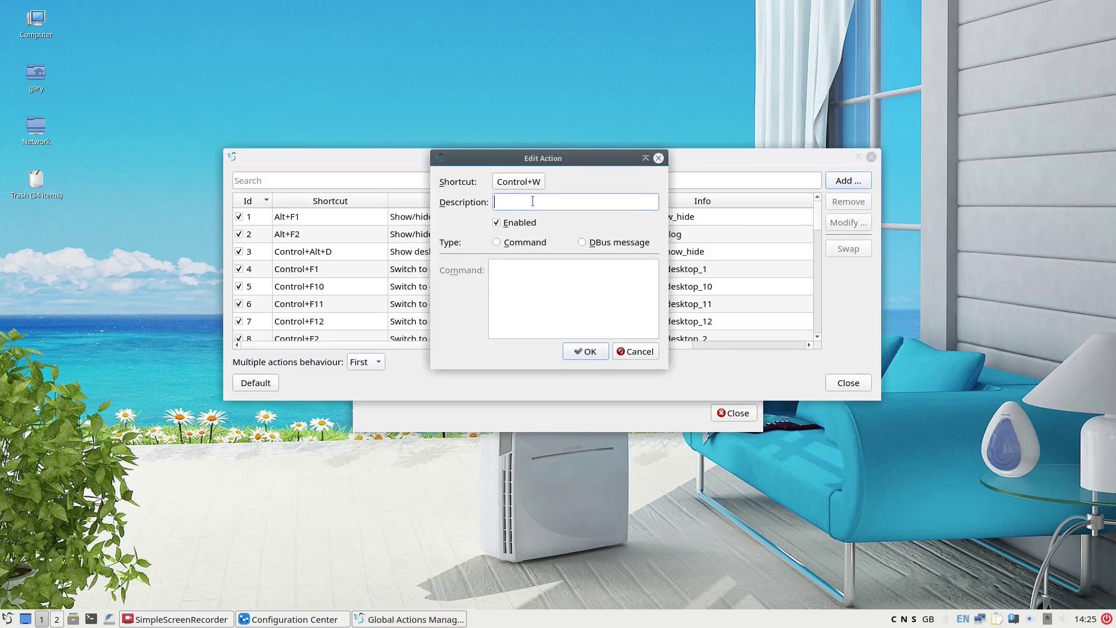
pyautogui.write('Open w')
pyautogui.press('BackSpace')
pyautogui.write('Chrome')
pyautogui.click(497, 241)
pyautogui.click(515, 274)
pyautogui.write('google-chrome-stable')
pyautogui.click(587, 353)
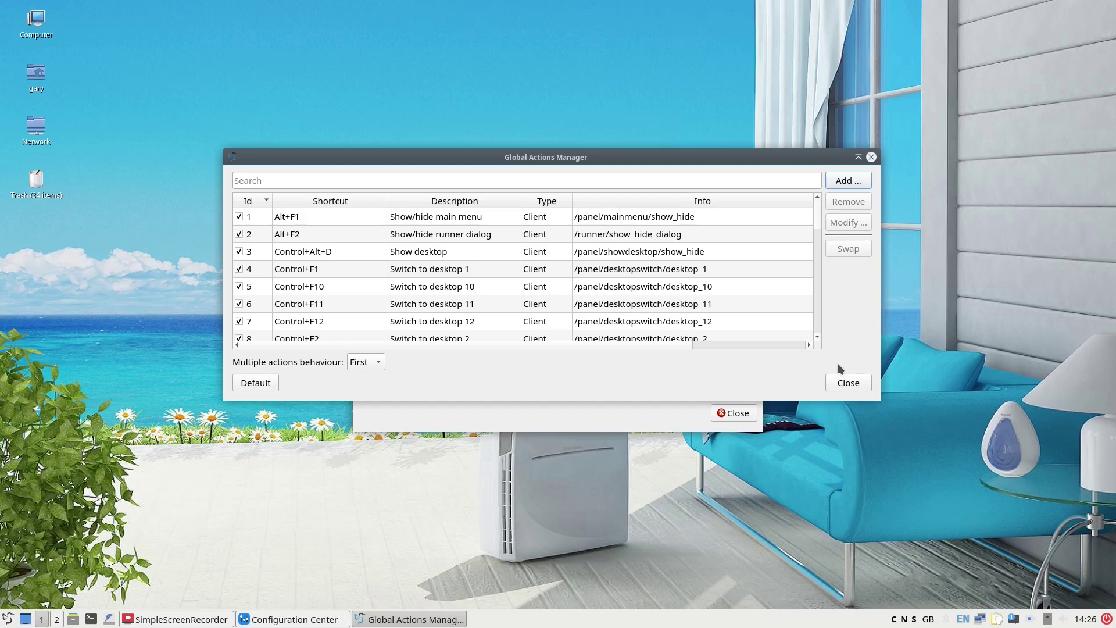
pyautogui.hotkey('ctrl', 'alt', 'c')
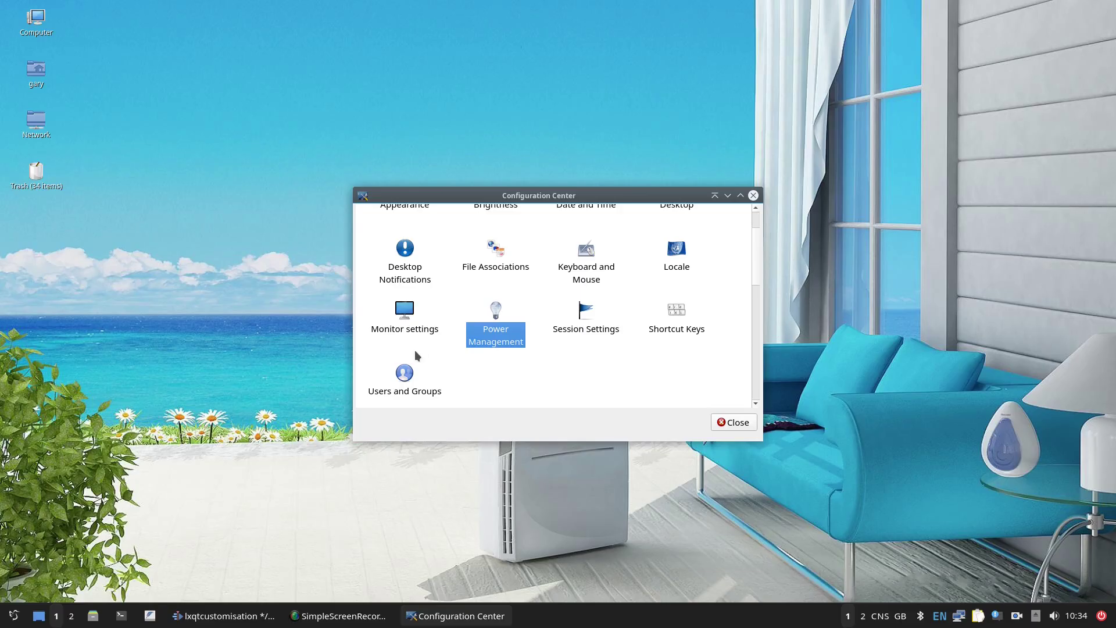
# - Review the group memberships and advanced options of the first listed user in Users and Groups
pyautogui.click(405, 377)
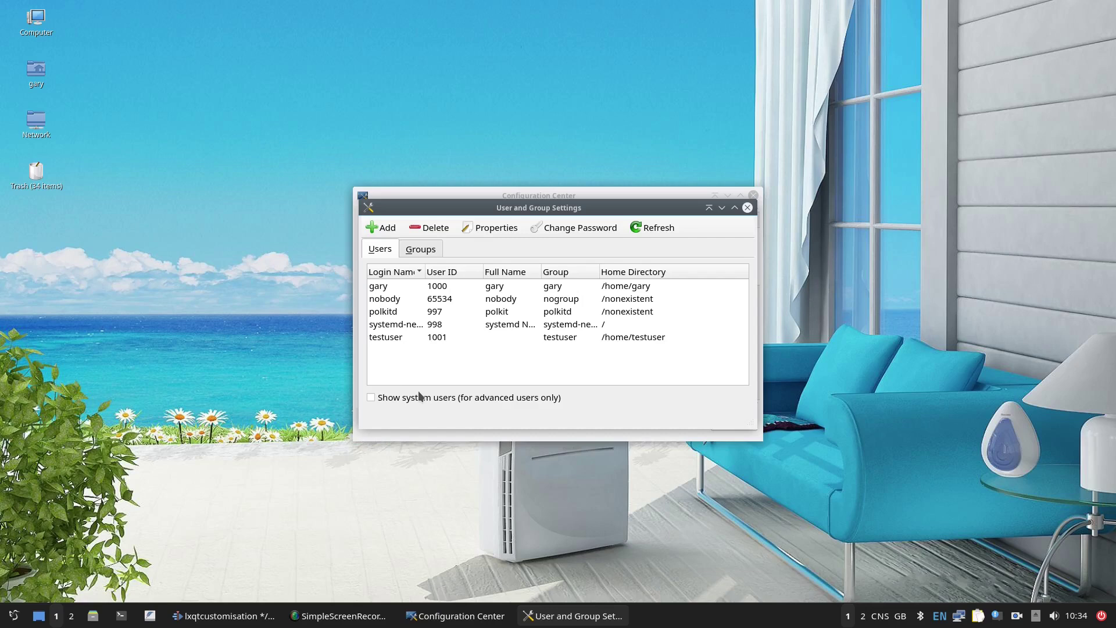
pyautogui.doubleClick(386, 287)
pyautogui.click(509, 241)
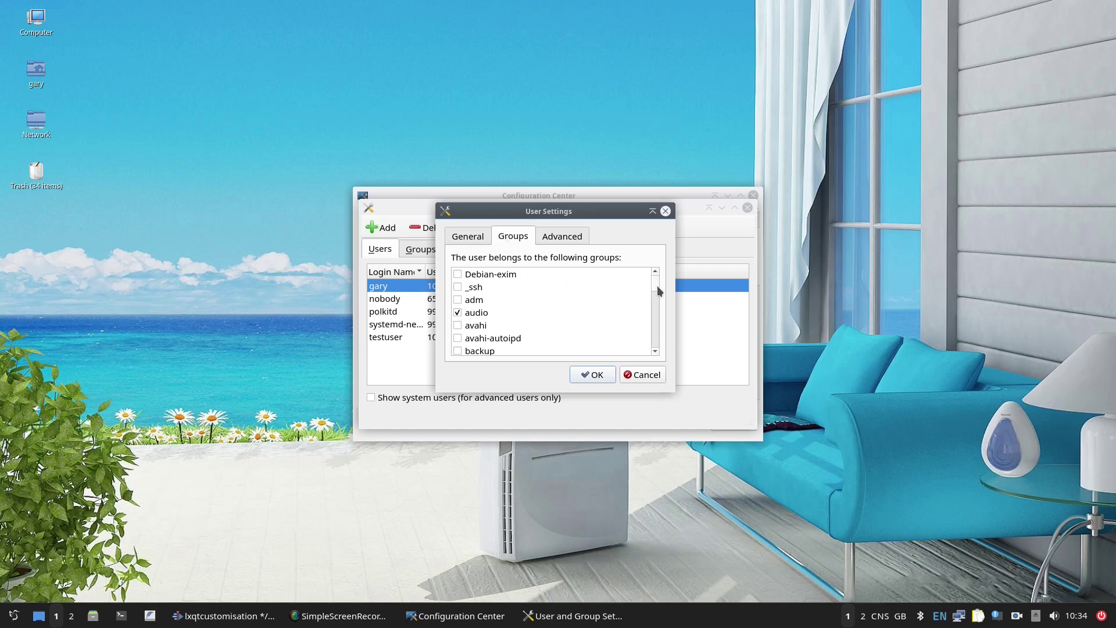
pyautogui.moveTo(658, 286); pyautogui.dragTo(658, 356)
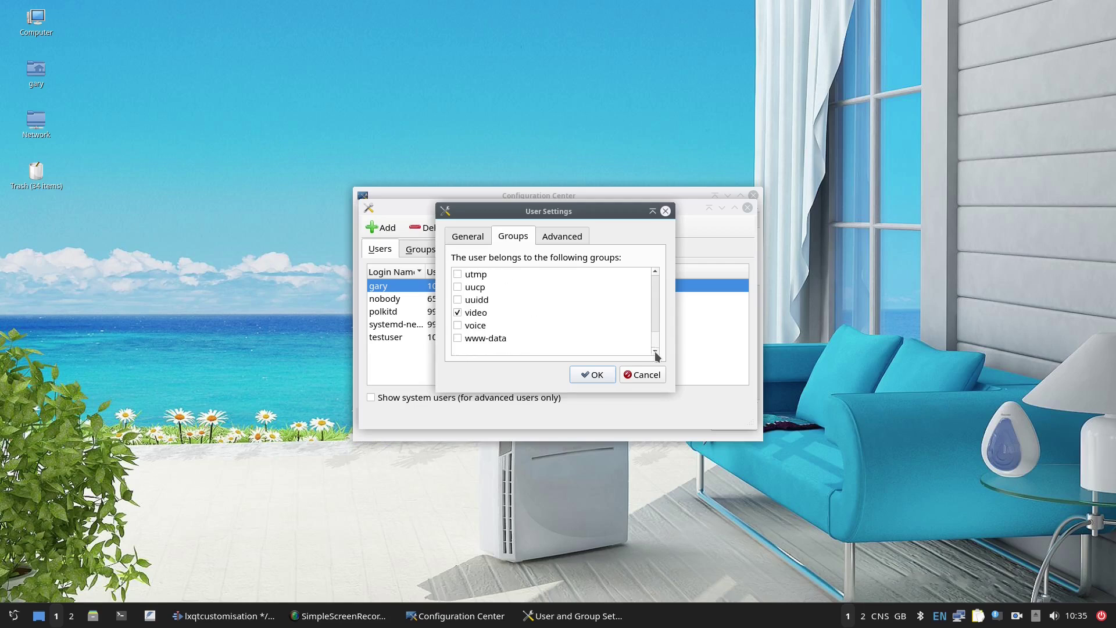
pyautogui.click(568, 244)
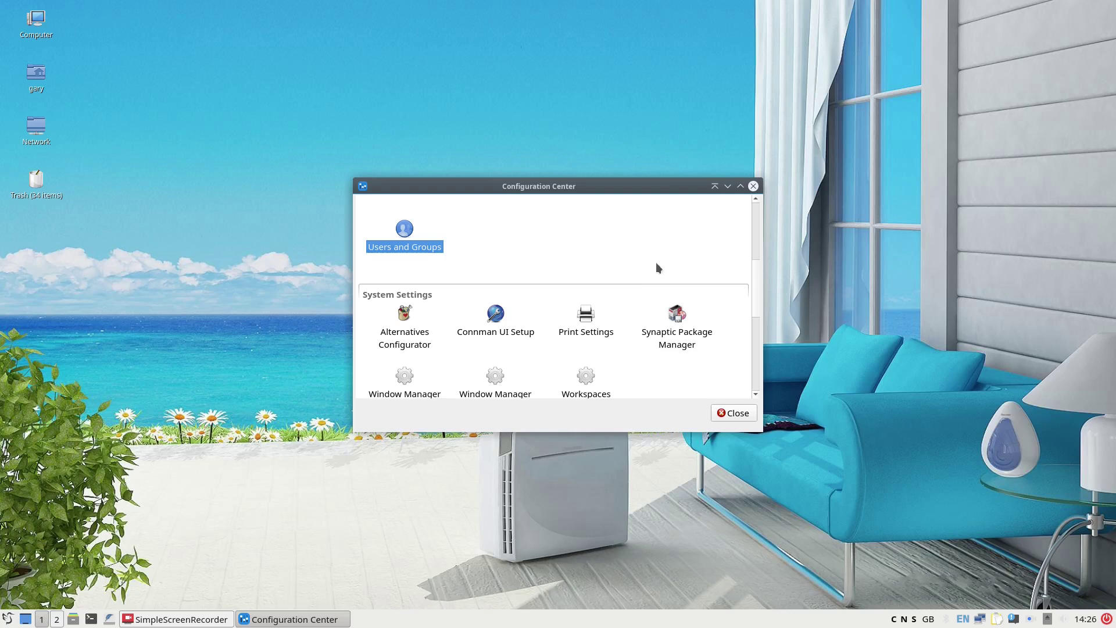
# - Review the desktop-background group in the Alternatives Configurator and the Connman UI Setup, and close the Configuration Center
pyautogui.click(406, 338)
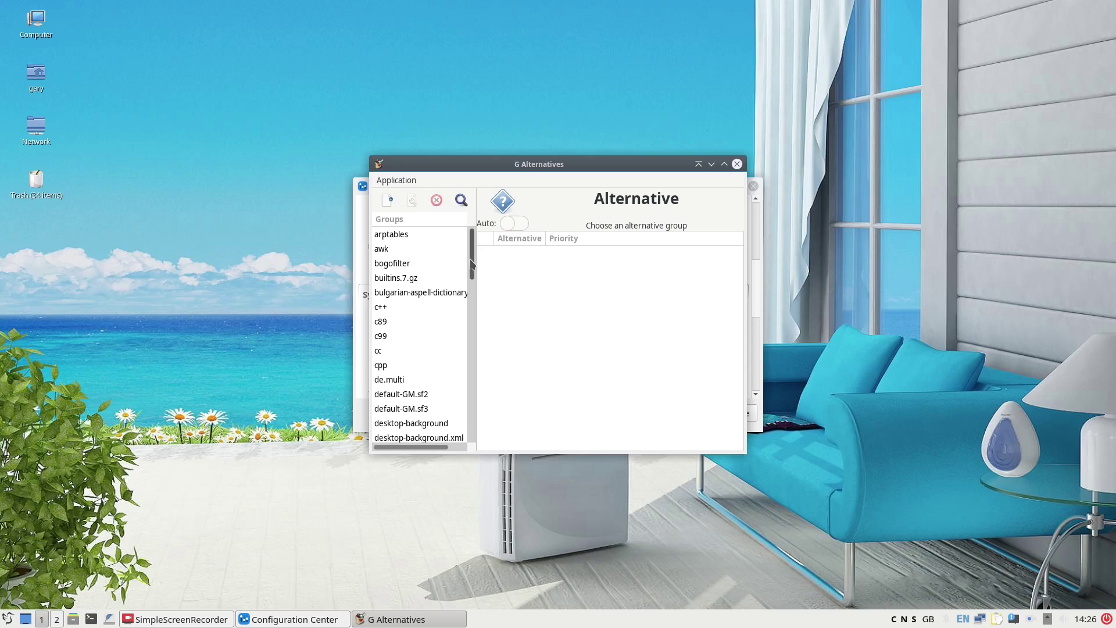
pyautogui.moveTo(471, 263); pyautogui.dragTo(472, 300)
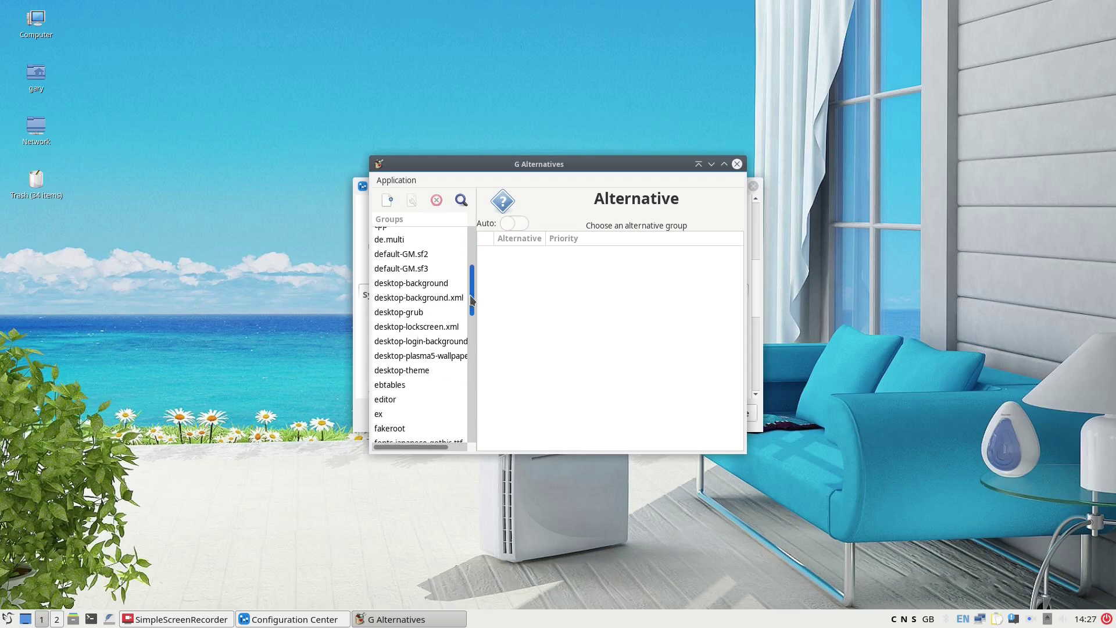
pyautogui.click(400, 283)
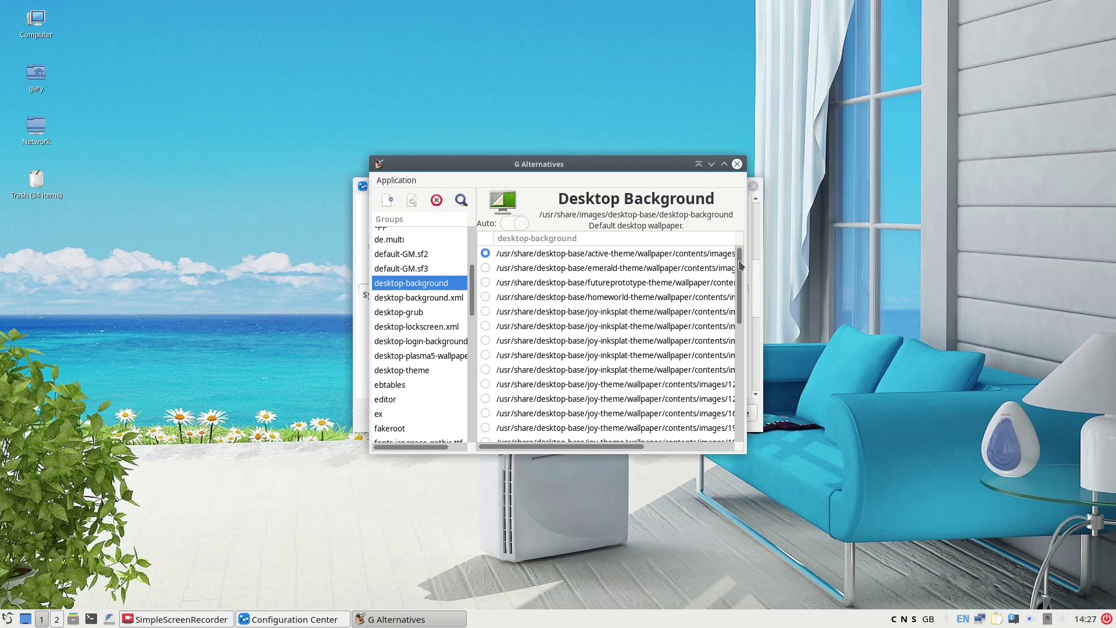
pyautogui.click(737, 164)
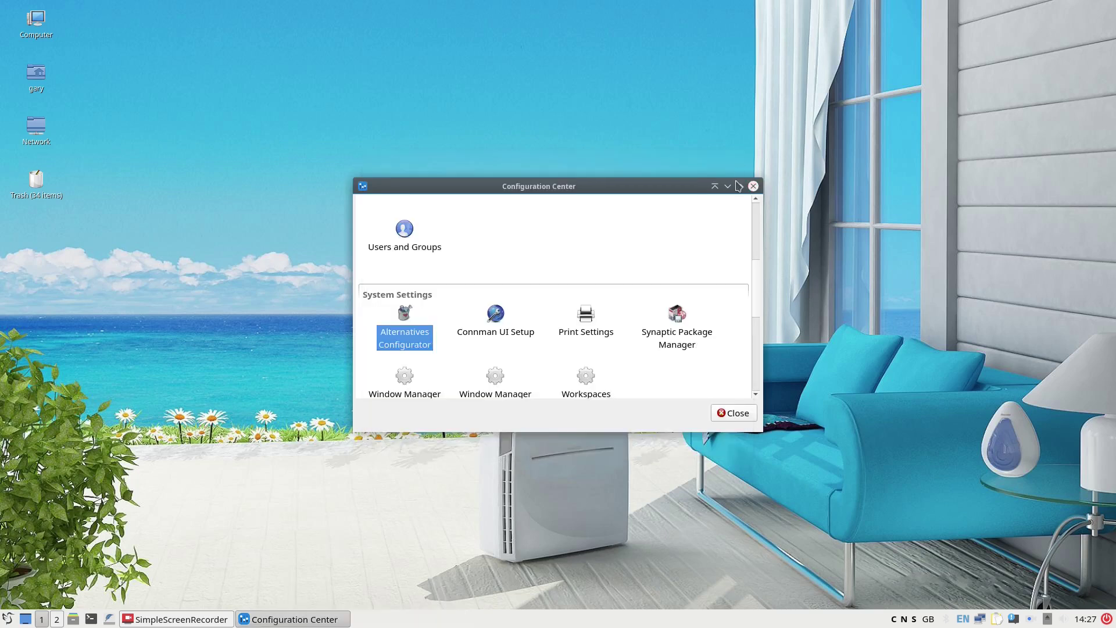
pyautogui.click(497, 328)
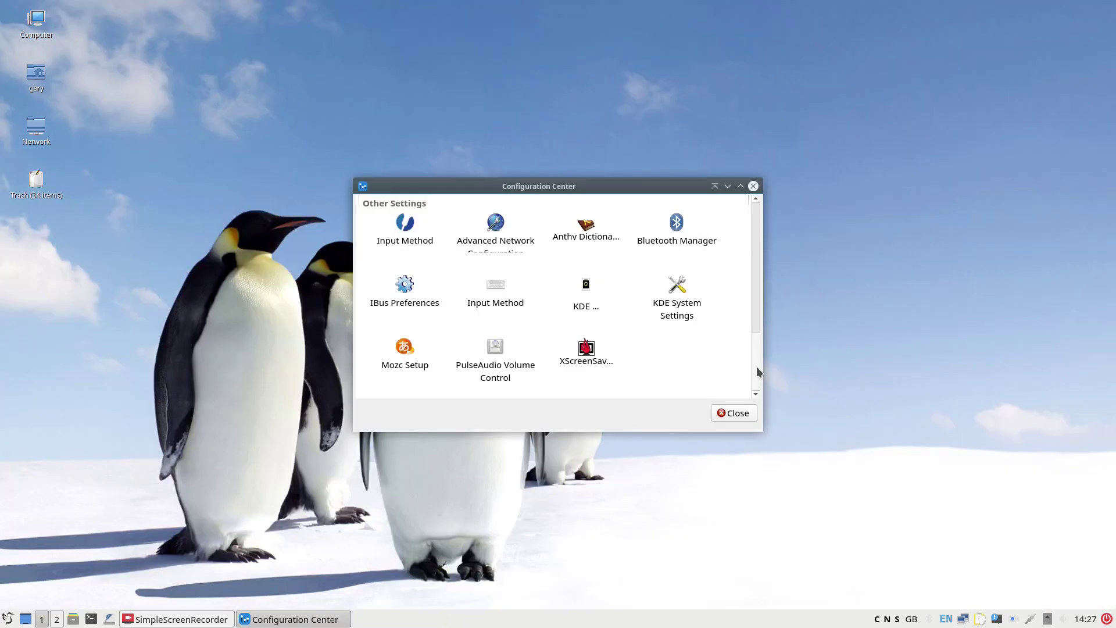
pyautogui.click(735, 414)
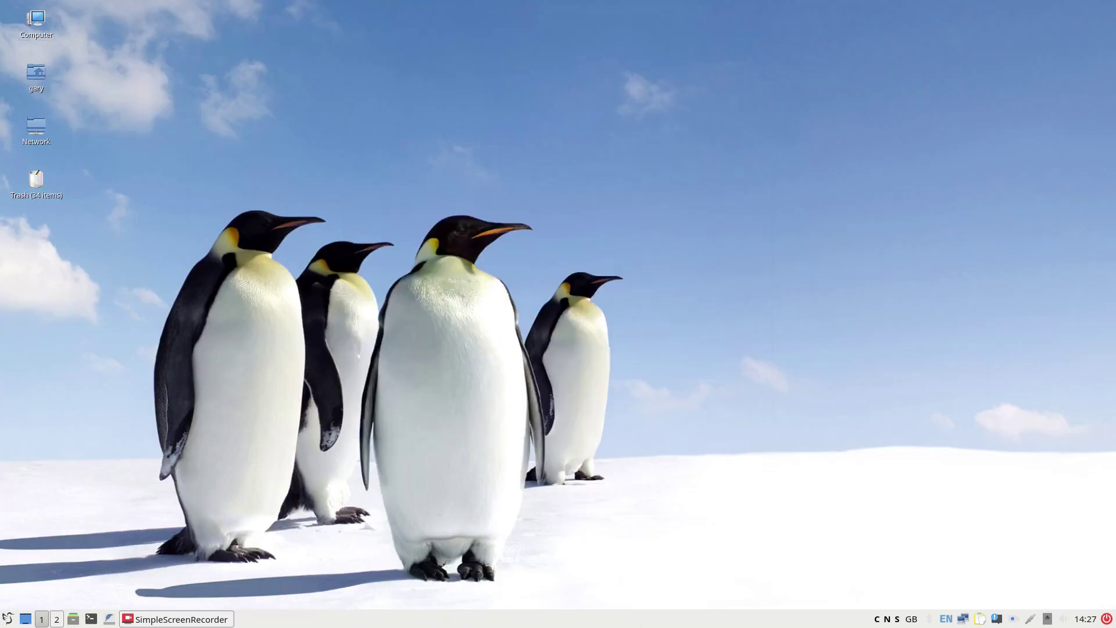
# - Configure the panel with a 44 px size, a 24 px icon size and no reserved space on the display
pyautogui.rightClick(644, 622)
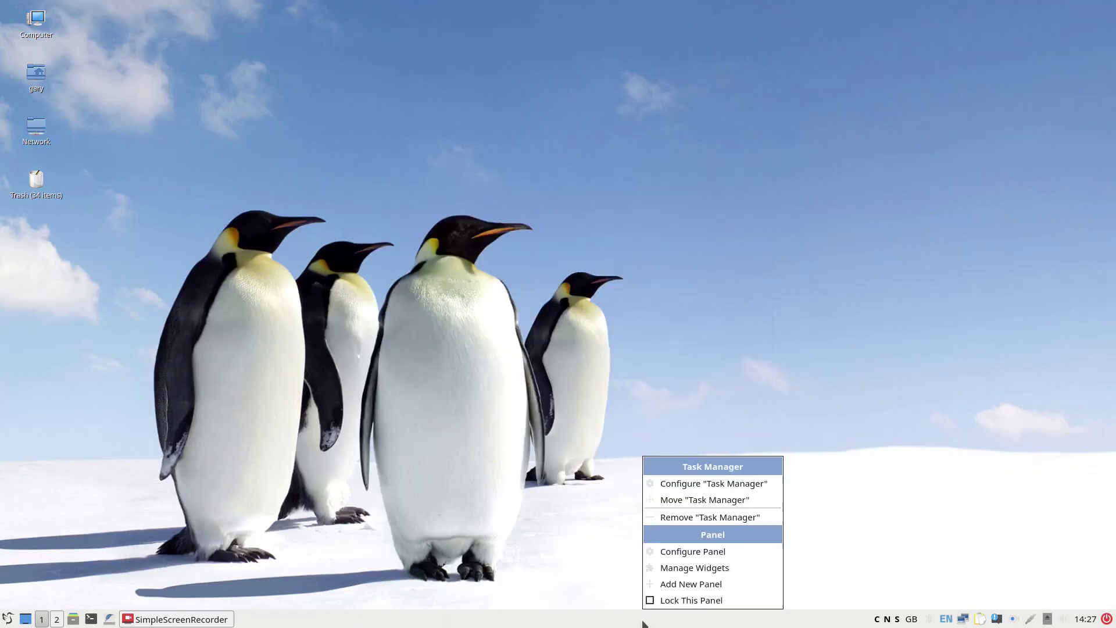
pyautogui.click(725, 558)
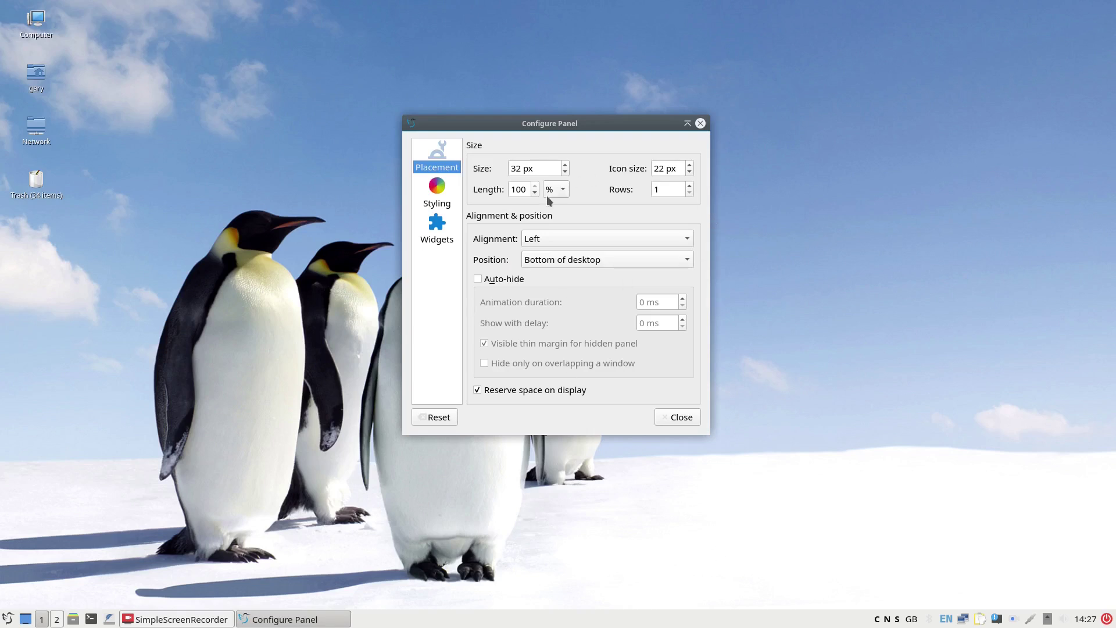
pyautogui.click(477, 390)
pyautogui.scroll(2, 690, 170)
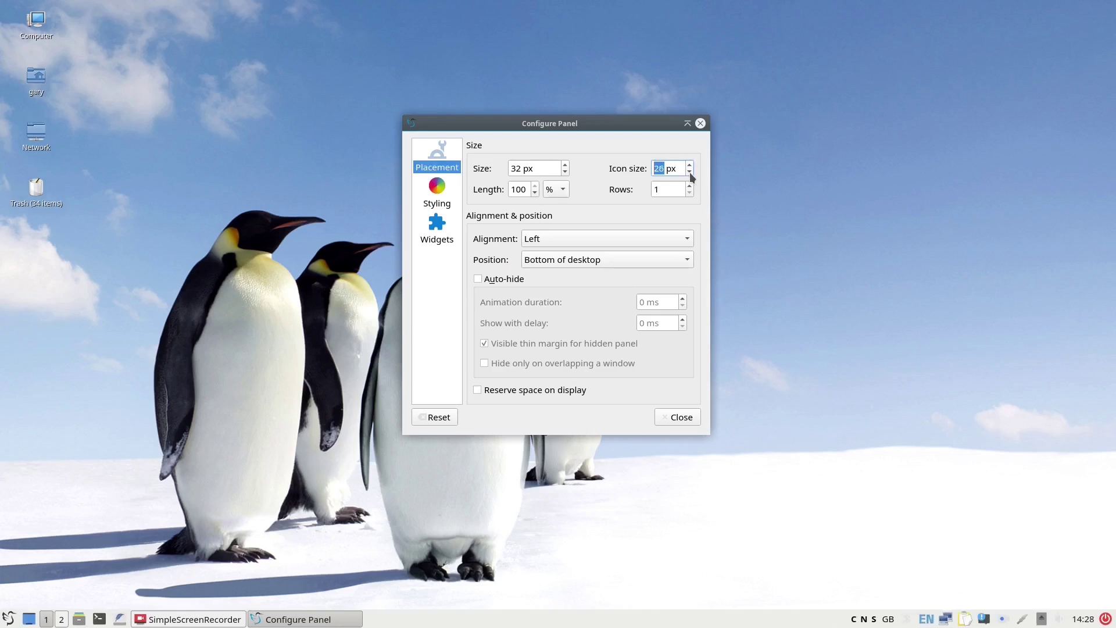
pyautogui.scroll(12, 565, 167)
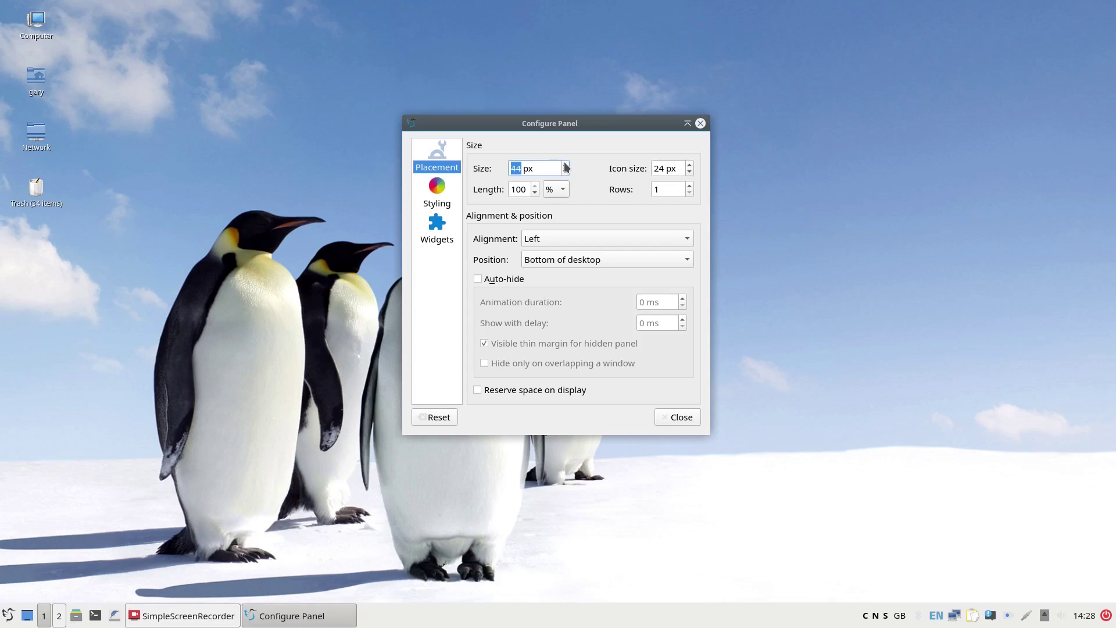
# - Try a 50% panel length with Center alignment, and restore the length to 100% and the alignment to Left
pyautogui.scroll(-10, 529, 191)
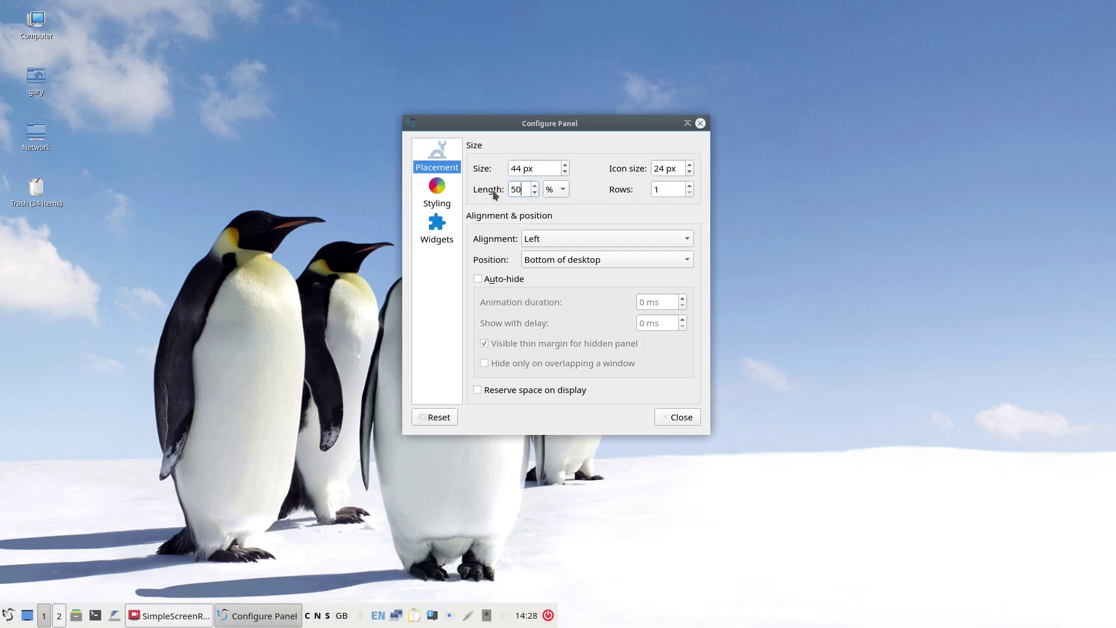
pyautogui.click(581, 239)
pyautogui.click(581, 257)
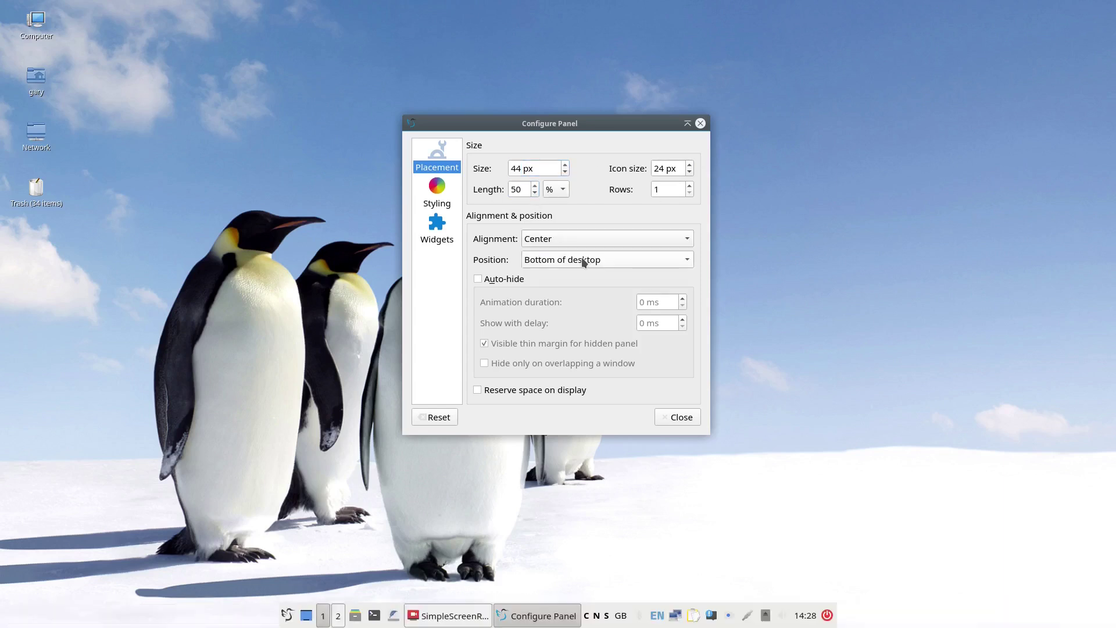
pyautogui.scroll(10, 510, 190)
pyautogui.click(572, 240)
pyautogui.click(575, 220)
# - Try the panel at the left, right and top of the desktop, and return it to the bottom
pyautogui.click(580, 263)
pyautogui.click(578, 226)
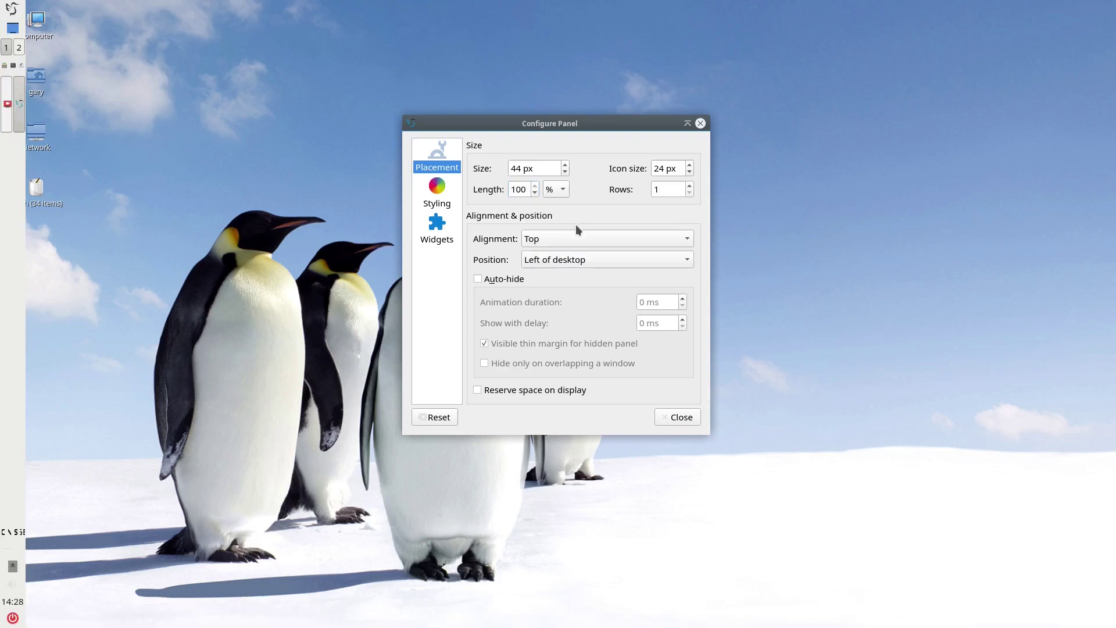
pyautogui.click(580, 259)
pyautogui.click(581, 277)
pyautogui.click(580, 259)
pyautogui.click(576, 224)
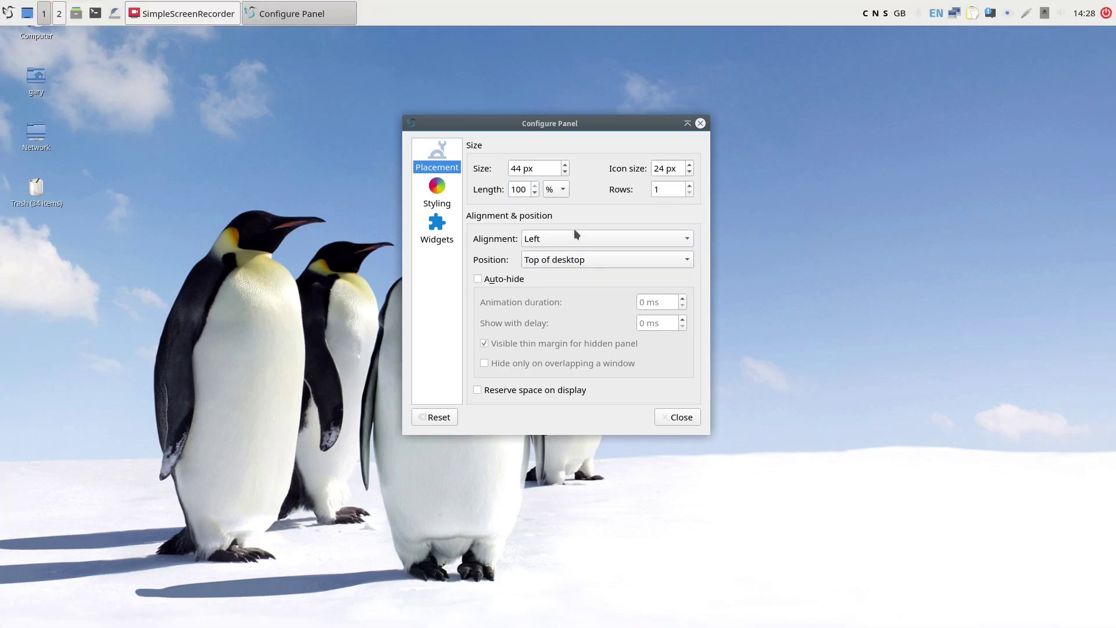
pyautogui.click(574, 260)
pyautogui.click(573, 305)
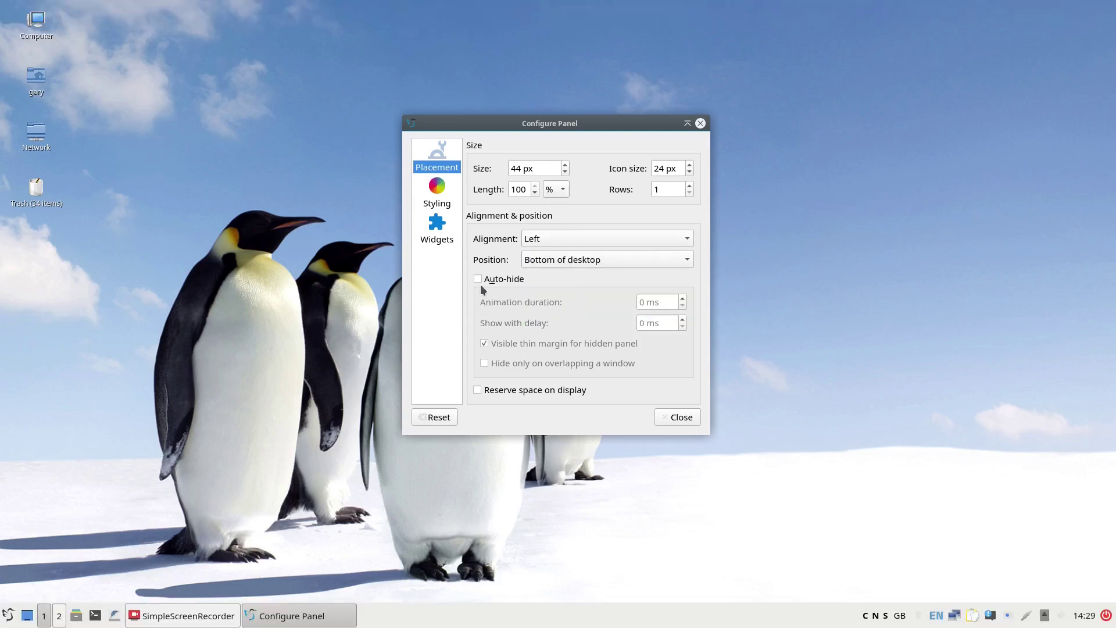
# - Review the panel's custom styling and icon theme options and its list of widgets
pyautogui.click(442, 212)
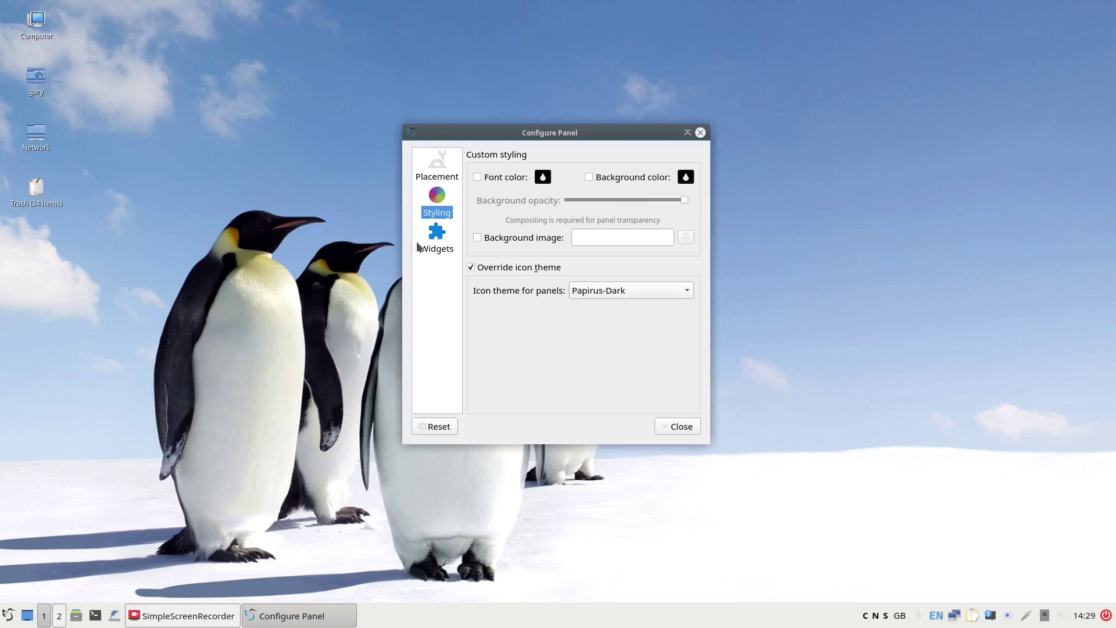
pyautogui.click(436, 239)
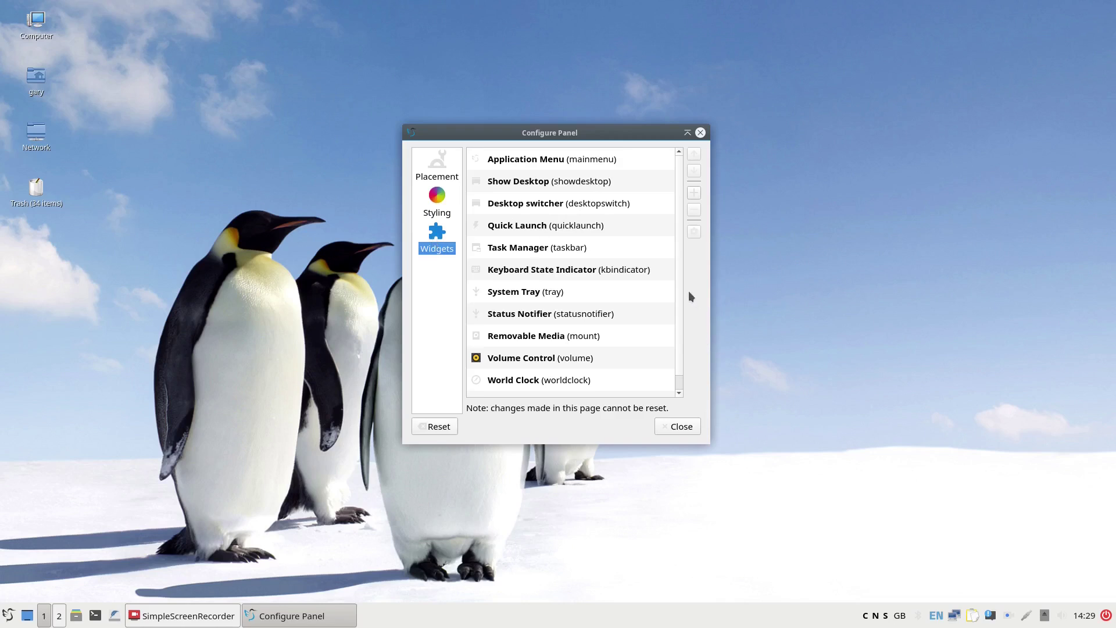
pyautogui.scroll(-1, 682, 314)
pyautogui.scroll(1, 684, 358)
# - Add a second Desktop switcher widget to the panel
pyautogui.click(695, 191)
pyautogui.moveTo(661, 241); pyautogui.dragTo(662, 270)
pyautogui.click(538, 250)
pyautogui.click(593, 387)
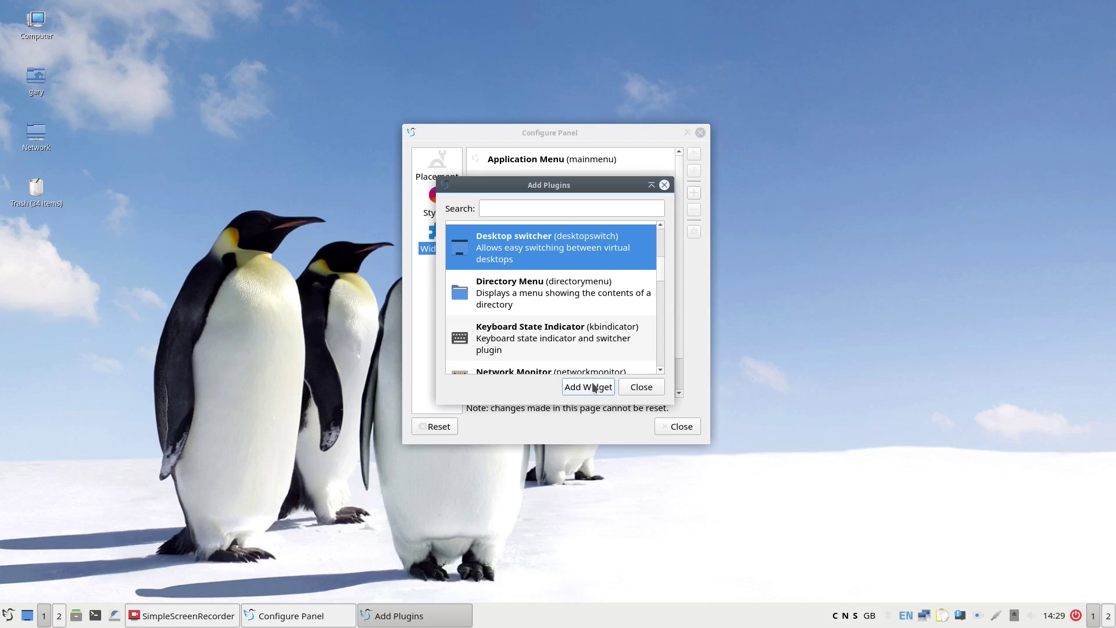
pyautogui.click(639, 387)
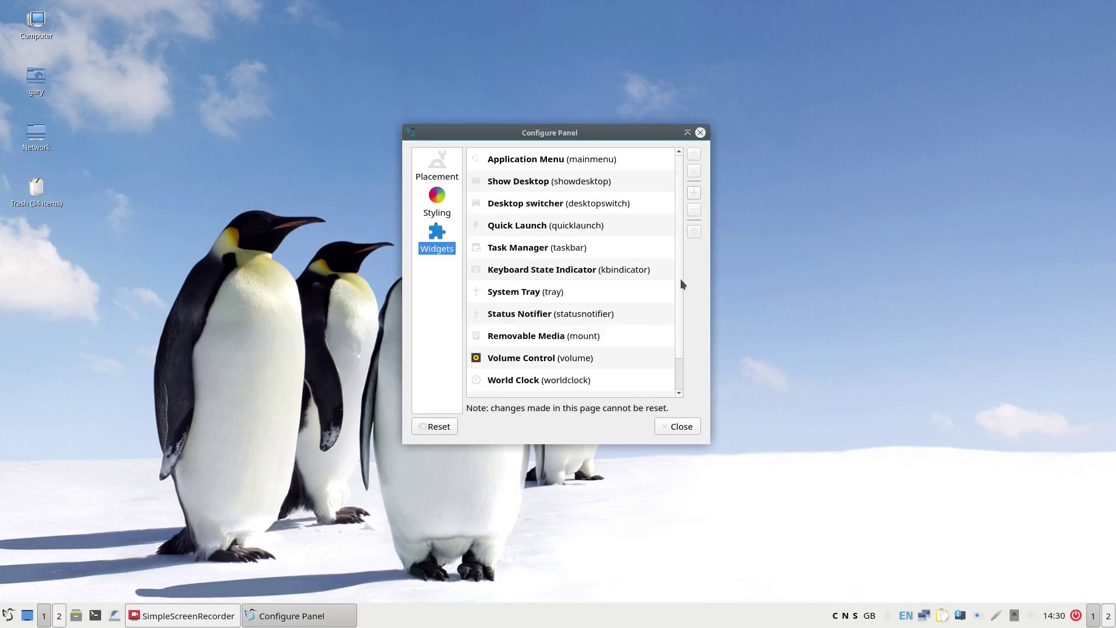
# - Move the second Desktop switcher widget up to directly after the Task Manager, and close the panel configuration
pyautogui.doubleClick(695, 153)
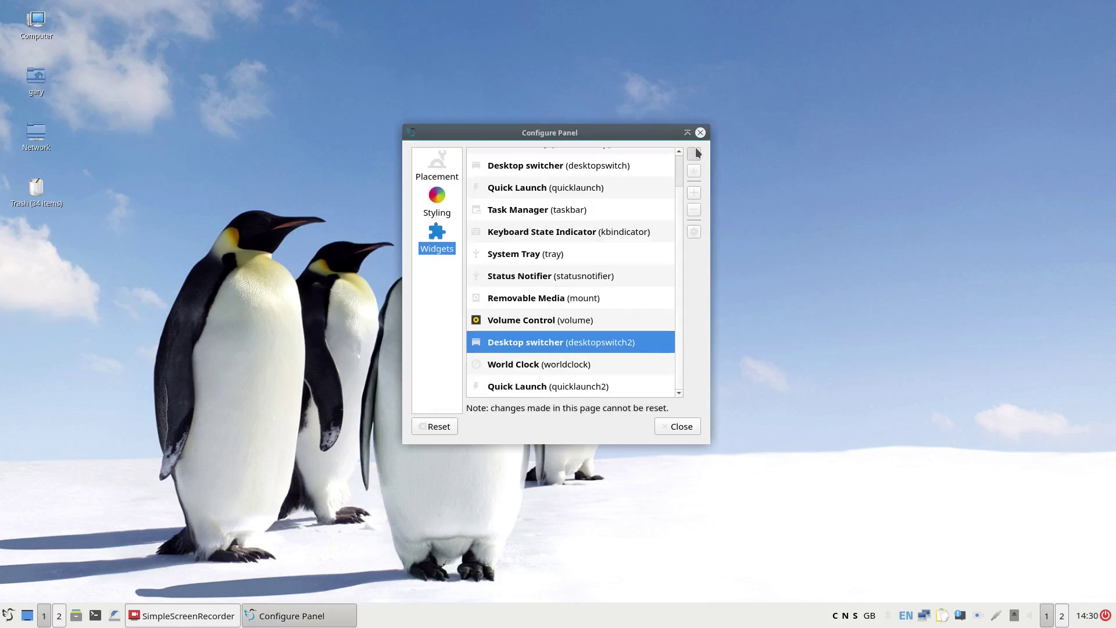
pyautogui.doubleClick(695, 152)
pyautogui.doubleClick(696, 152)
pyautogui.click(696, 153)
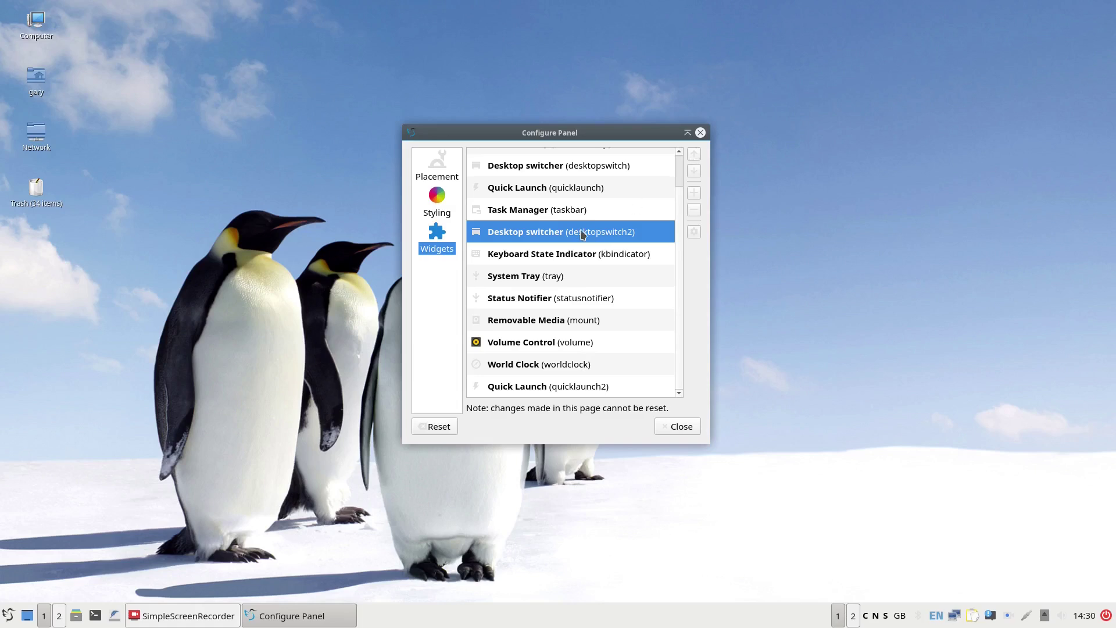
pyautogui.scroll(1, 576, 231)
pyautogui.click(560, 228)
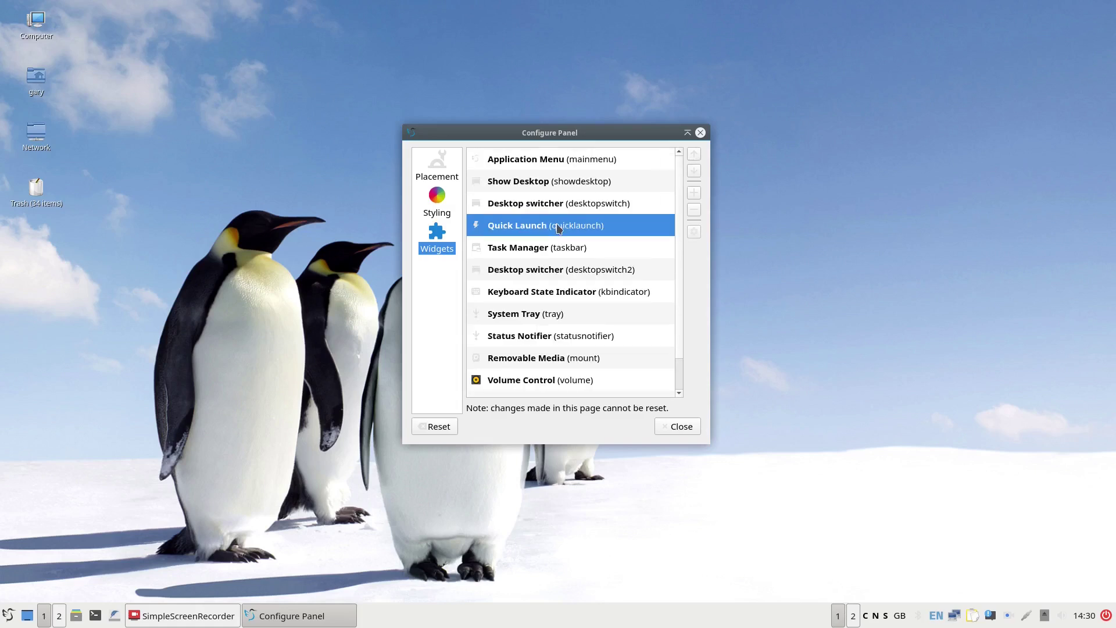
pyautogui.click(687, 428)
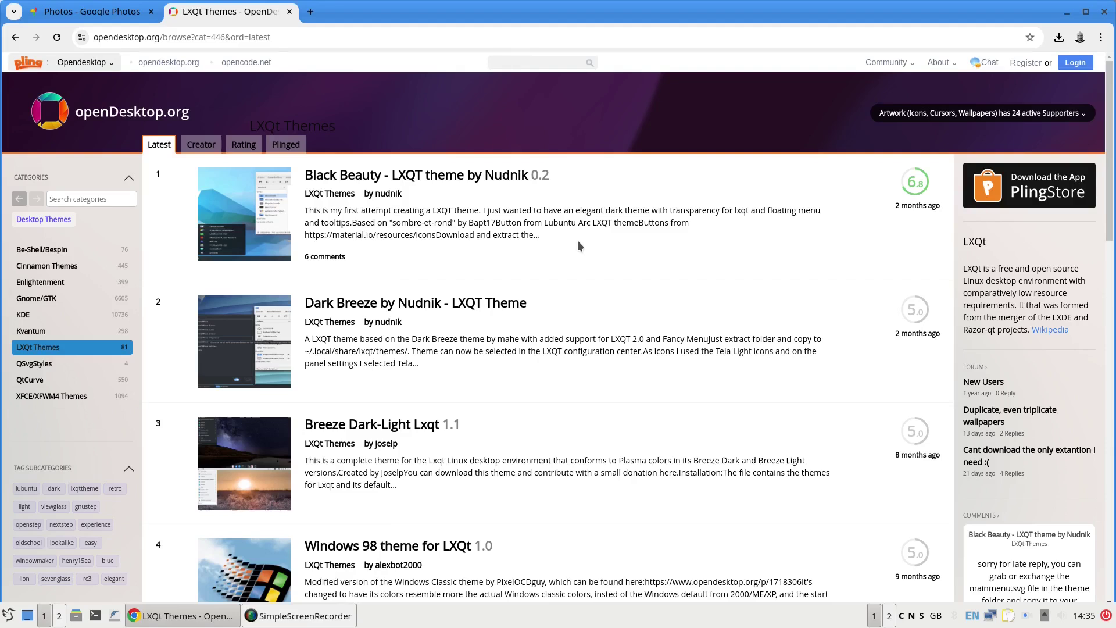
# - Find the Windows 98 theme for LXQt in openDesktop.org's LXQt Themes and download windows-98.tar.gz
pyautogui.scroll(-5, 498, 243)
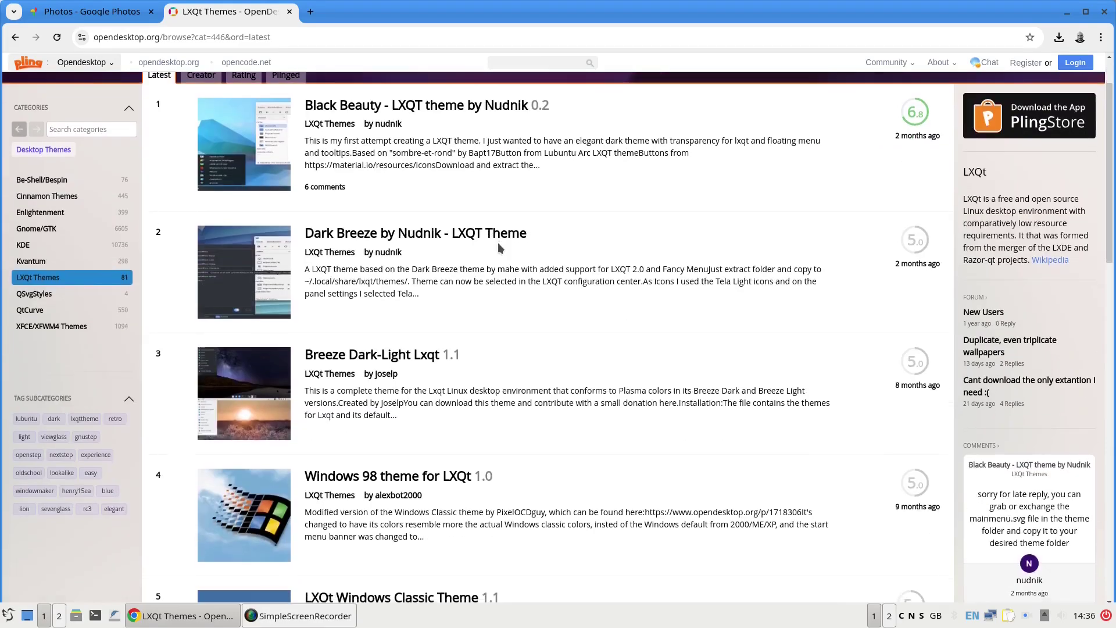
pyautogui.scroll(-3, 498, 248)
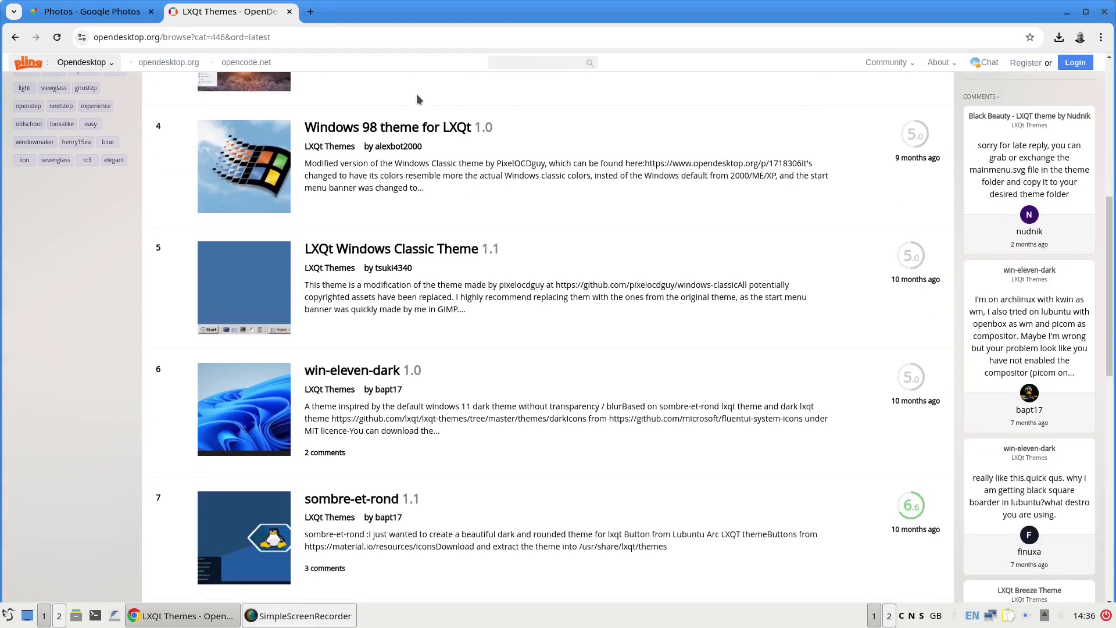
pyautogui.click(418, 135)
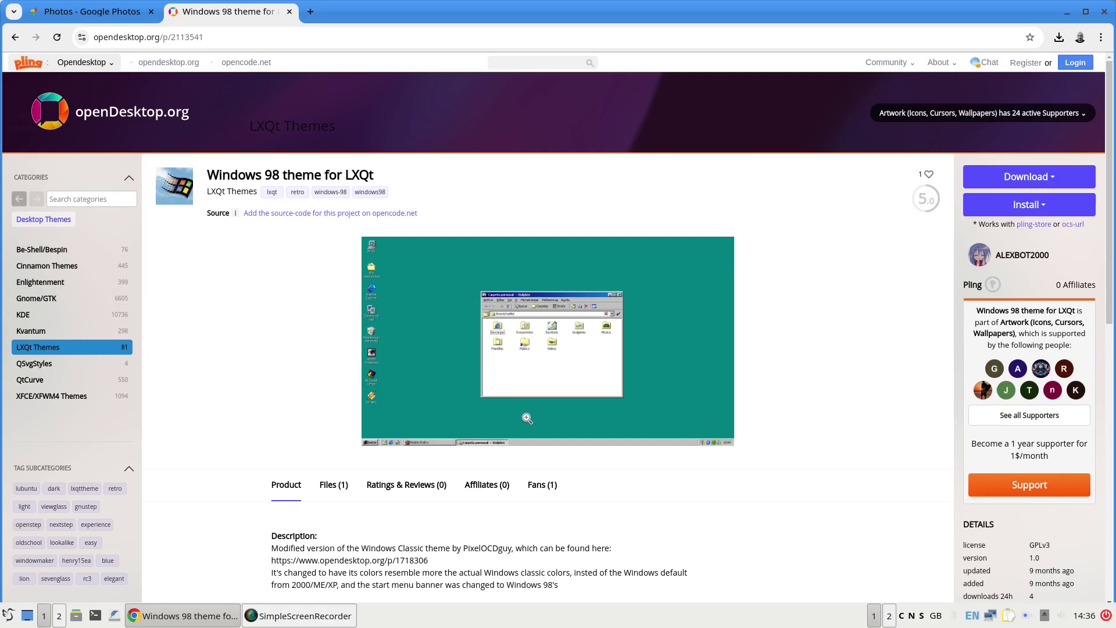
pyautogui.click(1040, 184)
pyautogui.click(1018, 205)
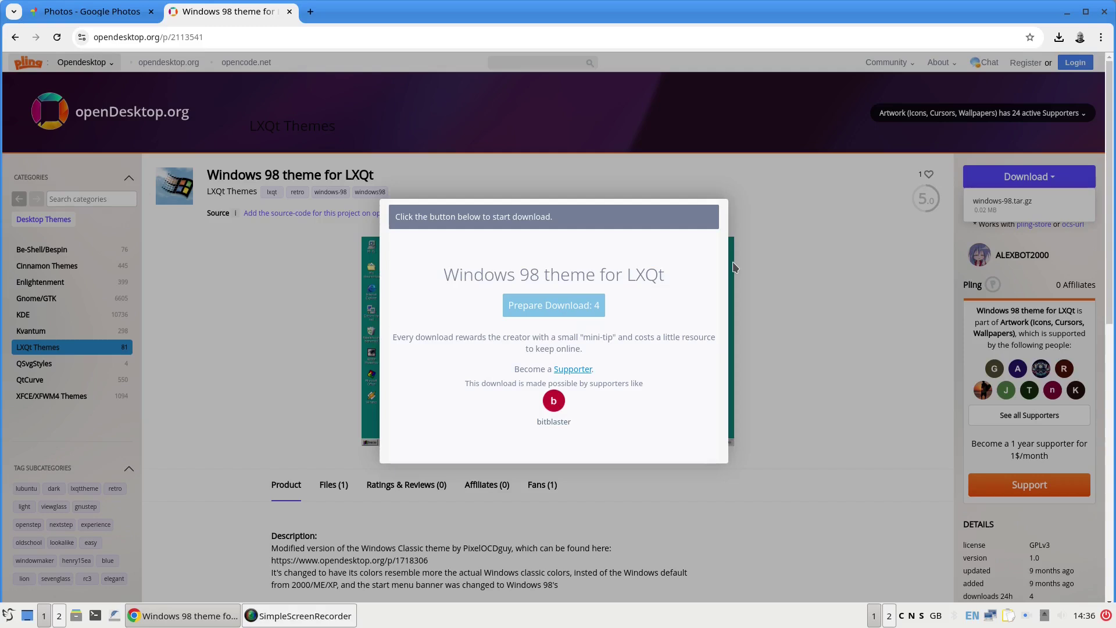
pyautogui.click(573, 304)
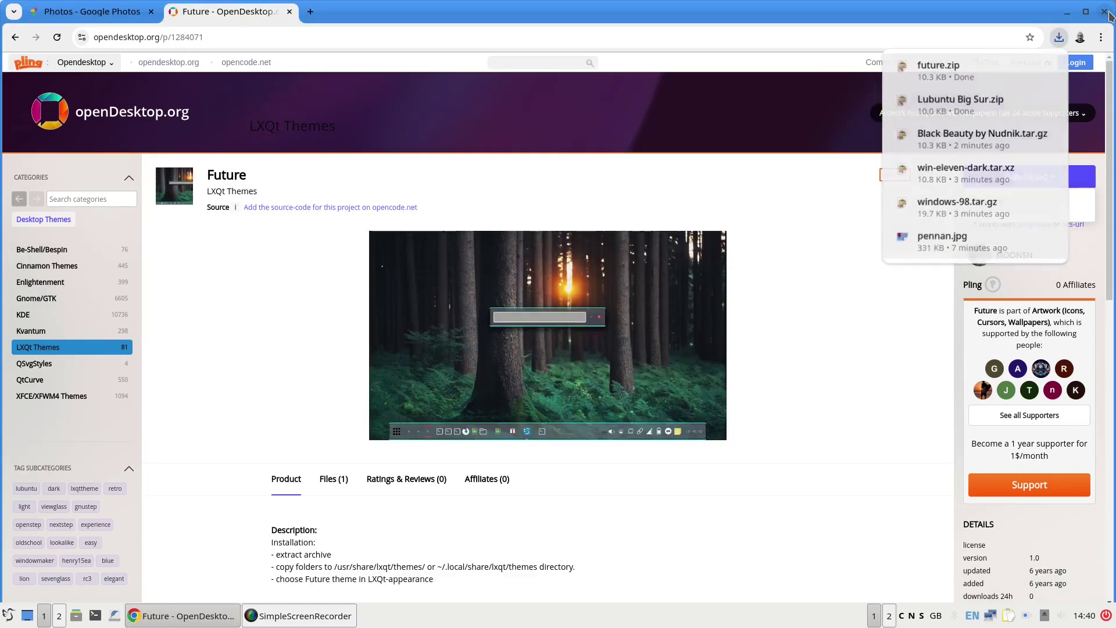
# - Close the browser, and print the current working directory in a new terminal
pyautogui.click(1106, 13)
pyautogui.click(95, 616)
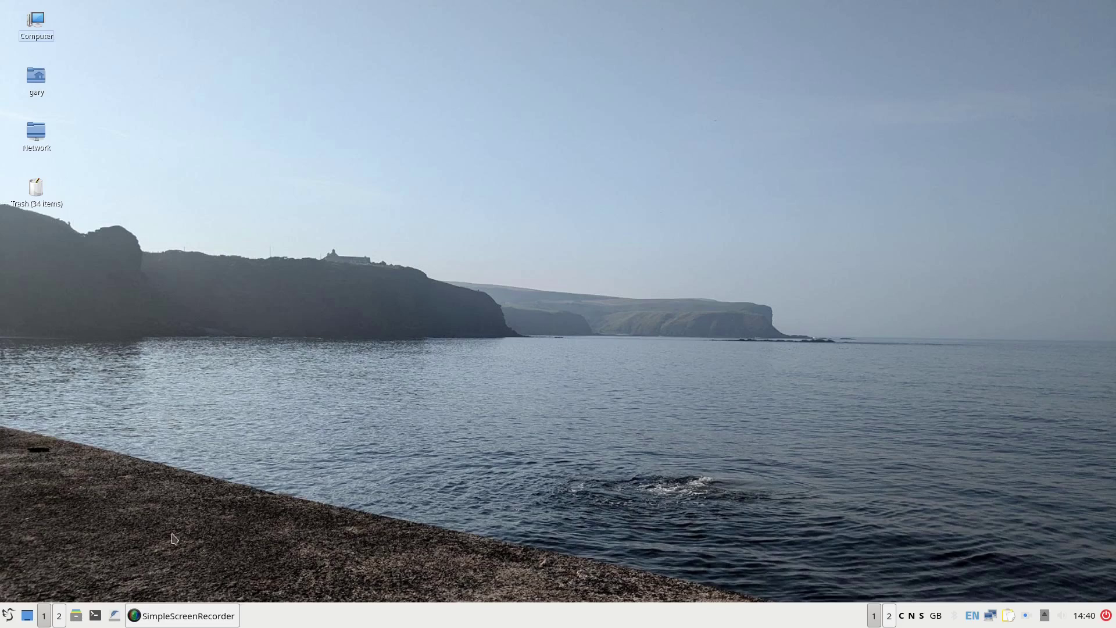
pyautogui.write('pwd')
pyautogui.press('Return')
# - List the contents of the Downloads folder in the terminal and change into its themes subfolder
pyautogui.write('cd Downloads')
pyautogui.press('Return')
pyautogui.write('ls')
pyautogui.press('Return')
pyautogui.write('cd themes')
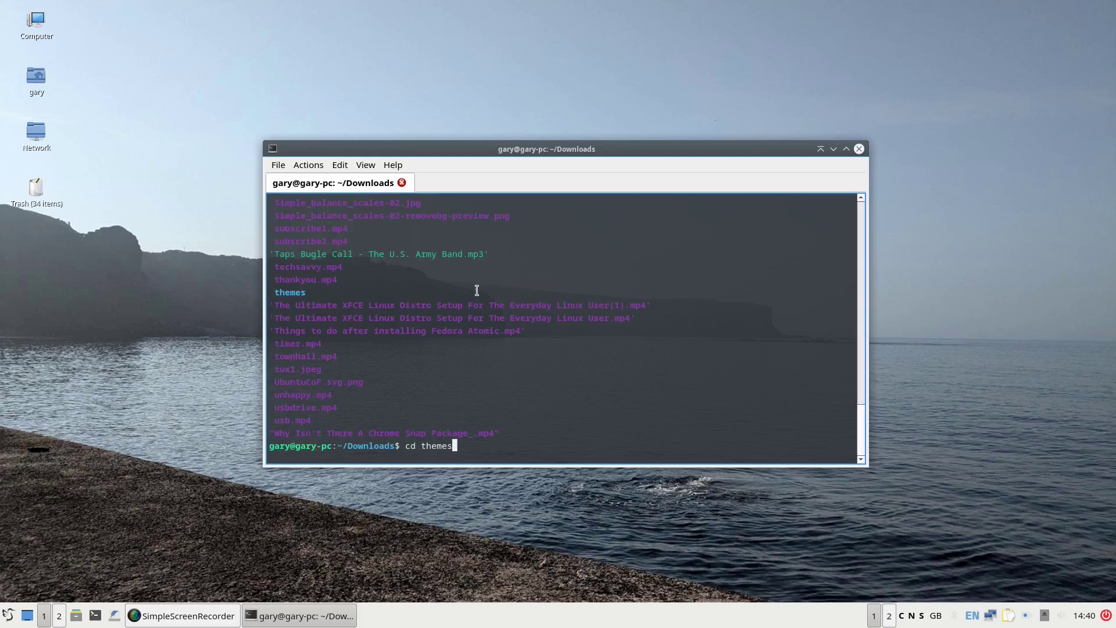
pyautogui.press('Return')
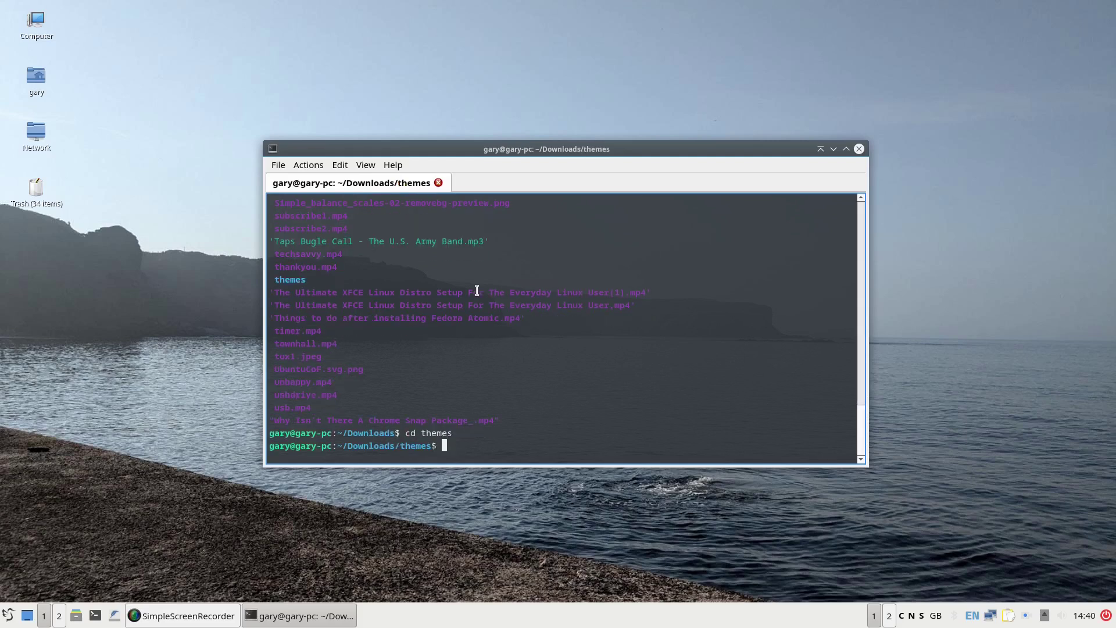
# - List the contents of the themes folder, clear the terminal, and list the folder again
pyautogui.write('ls')
pyautogui.press('Return')
pyautogui.write('clear')
pyautogui.press('Return')
pyautogui.write('ls')
pyautogui.press('Return')
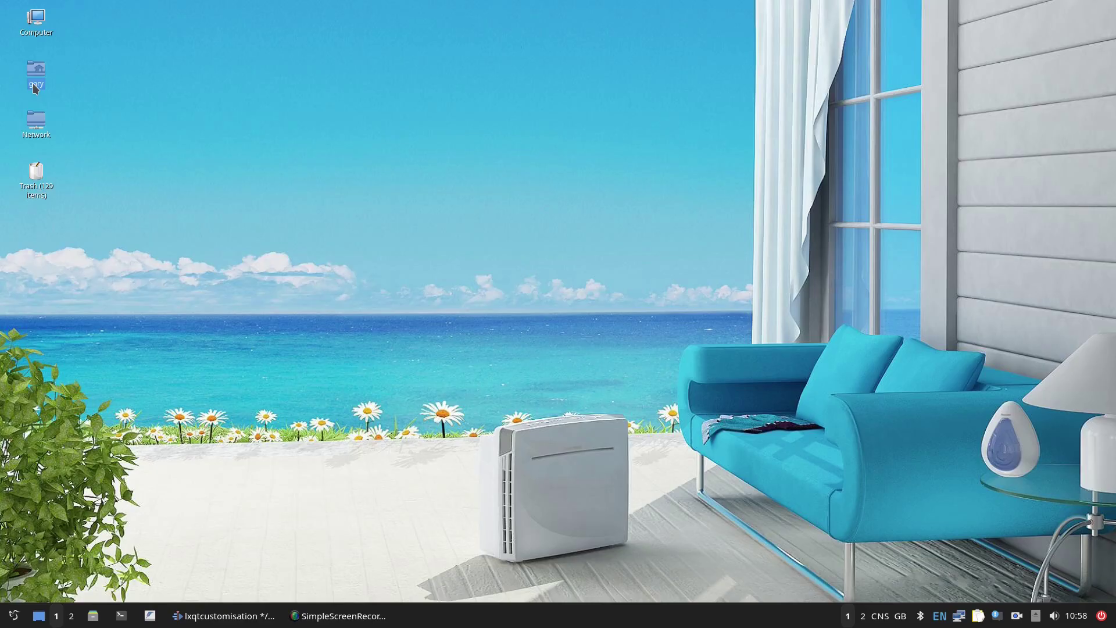
# - Create a themes folder inside Downloads in the file manager and move windows-98.tar.gz and Dark-Breeze-by-Nudnik.tar.gz into it
pyautogui.click(108, 139)
pyautogui.rightClick(225, 179)
pyautogui.moveTo(296, 204)
pyautogui.click(378, 202)
pyautogui.write('them')
pyautogui.press('Return')
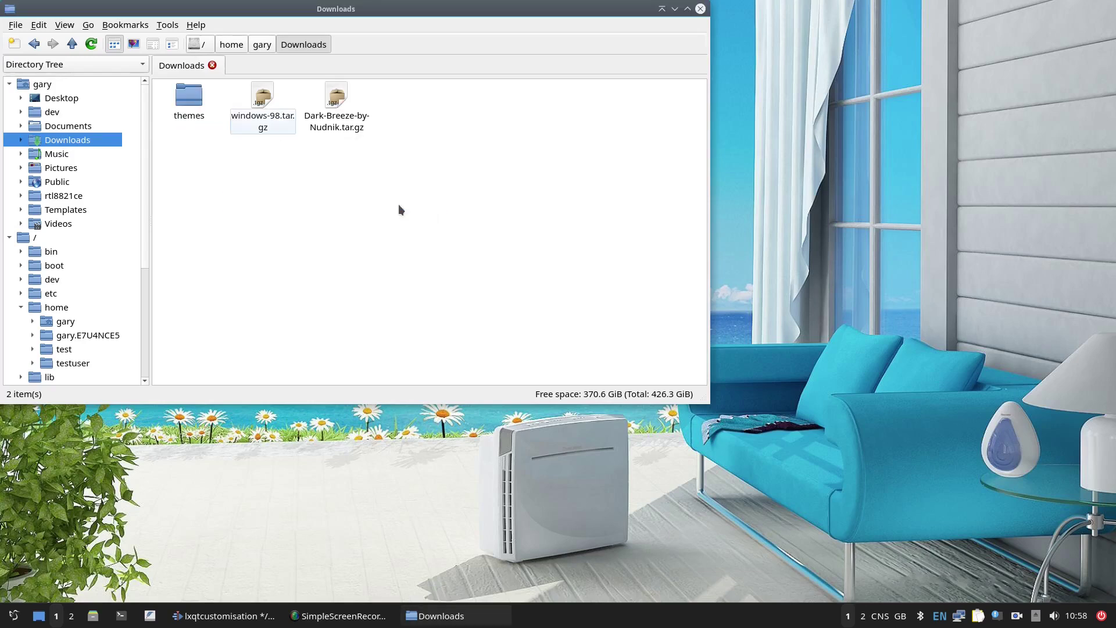
pyautogui.moveTo(262, 96); pyautogui.dragTo(196, 104)
pyautogui.click(256, 130)
pyautogui.moveTo(263, 96); pyautogui.dragTo(201, 102)
pyautogui.click(258, 127)
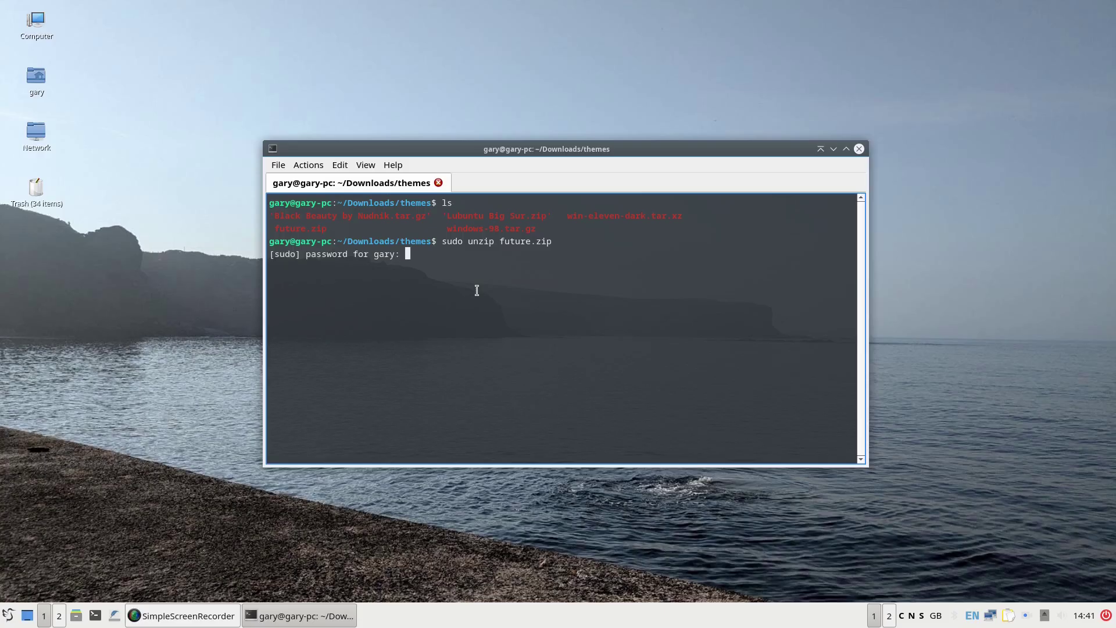
# - Authorize the sudo extraction of future.zip with the account password and list the themes folder in the terminal
pyautogui.press('Return')
pyautogui.write('ls')
pyautogui.press('Return')
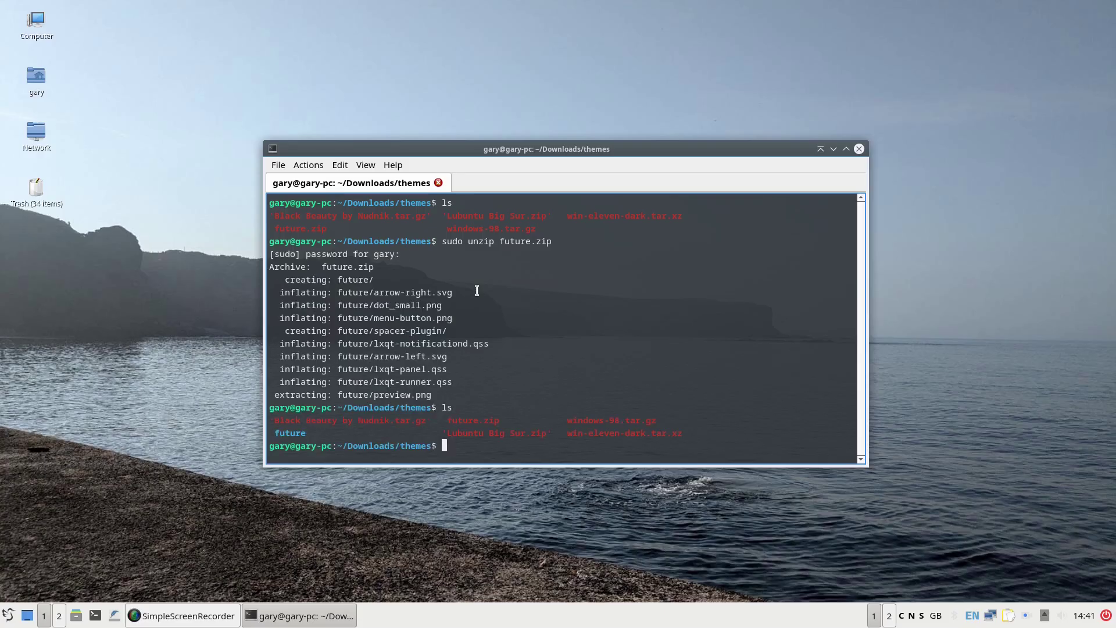
# - Extract 'Lubuntu Big Sur.zip' with sudo unzip and list the folder's contents
pyautogui.write("sudo unzip 'Lubuntu Big Sur.zip")
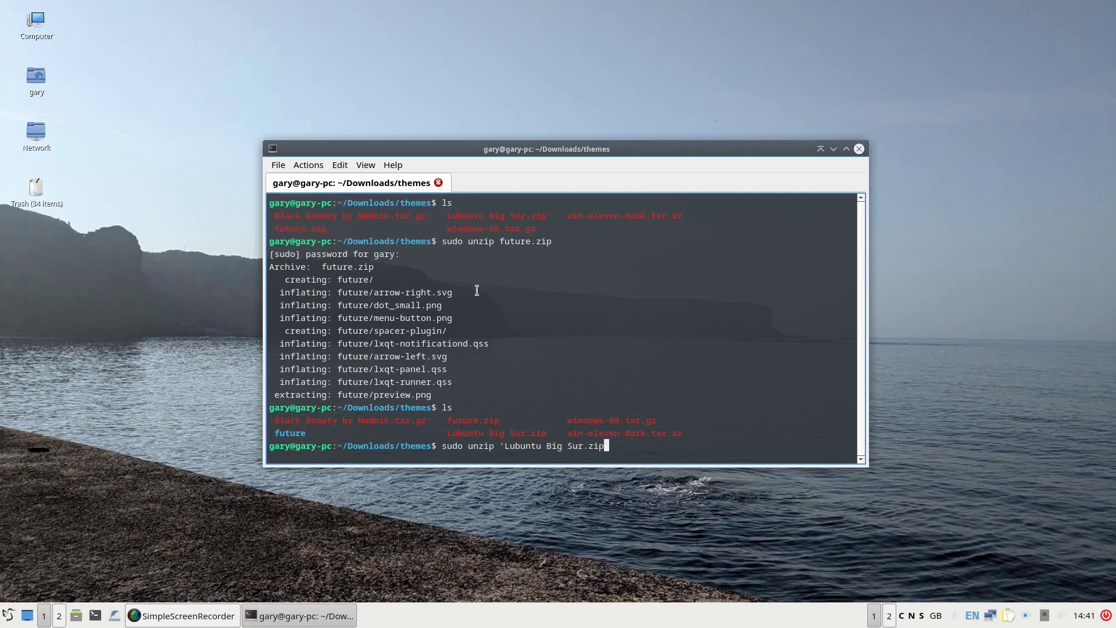
pyautogui.write("'")
pyautogui.press('Return')
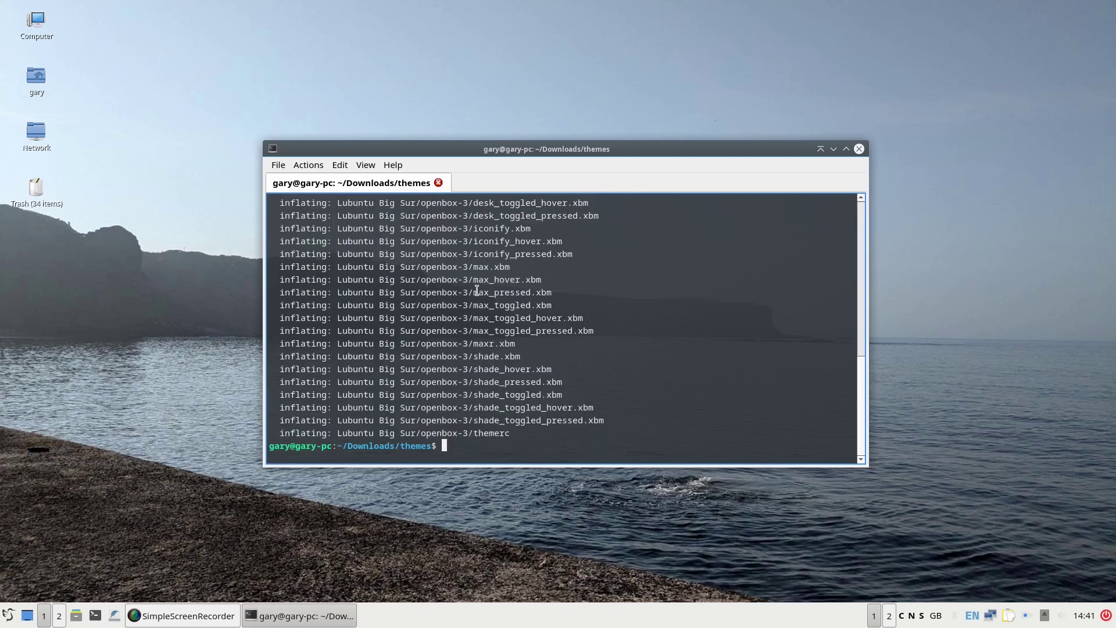
pyautogui.write('ls')
pyautogui.press('Return')
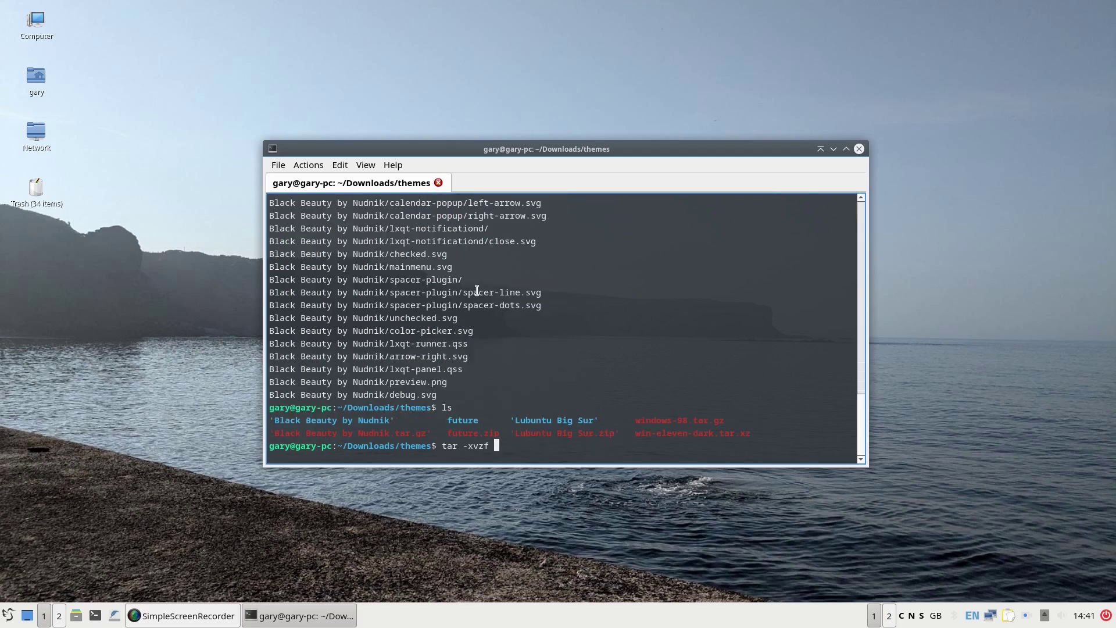
# - Extract windows-98.tar.gz with tar -xvzf and list the folder's contents
pyautogui.write("indows-98.tar.gz'")
pyautogui.press('Return')
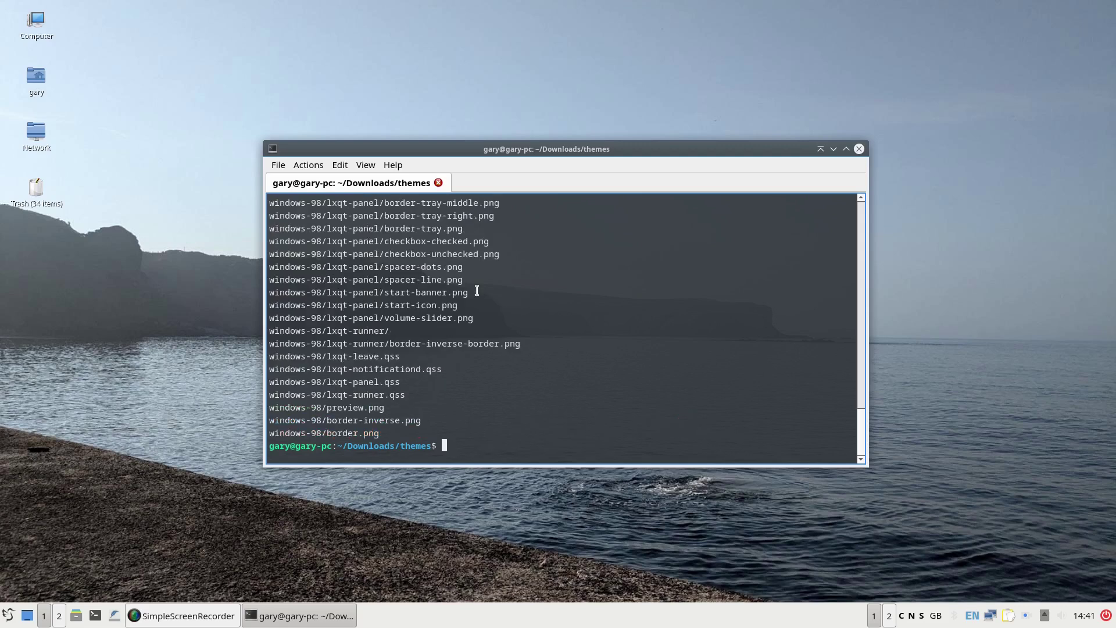
pyautogui.write('ls')
pyautogui.press('Return')
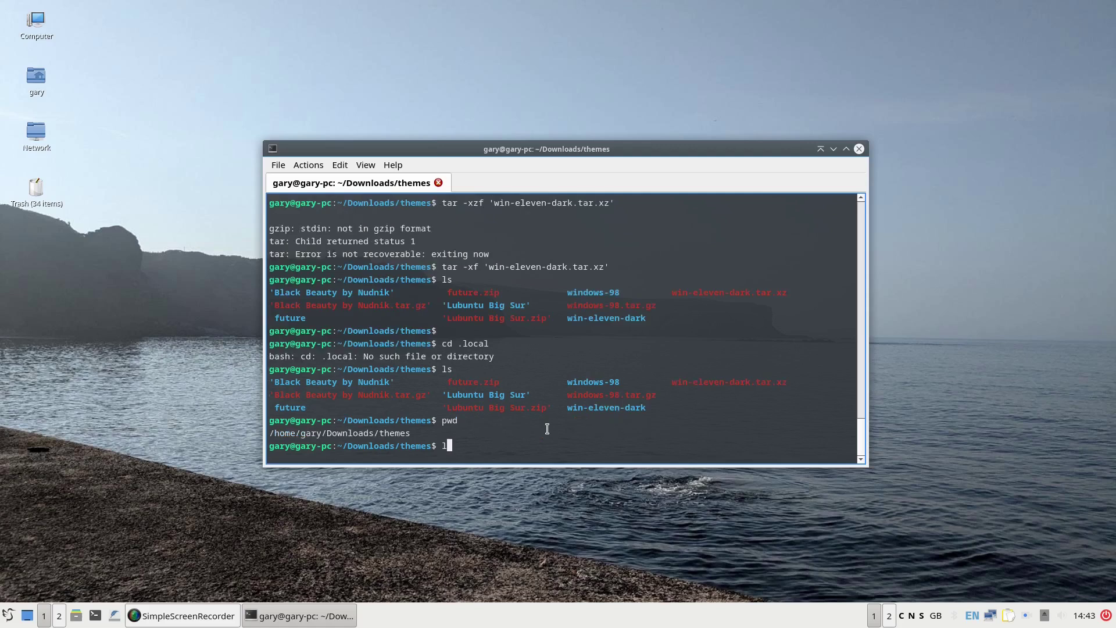
# - Delete all zip archives from the Downloads themes folder with sudo rm *.zip
pyautogui.write('sudo rm *.zip')
pyautogui.press('Return')
pyautogui.write('sudo rm *')
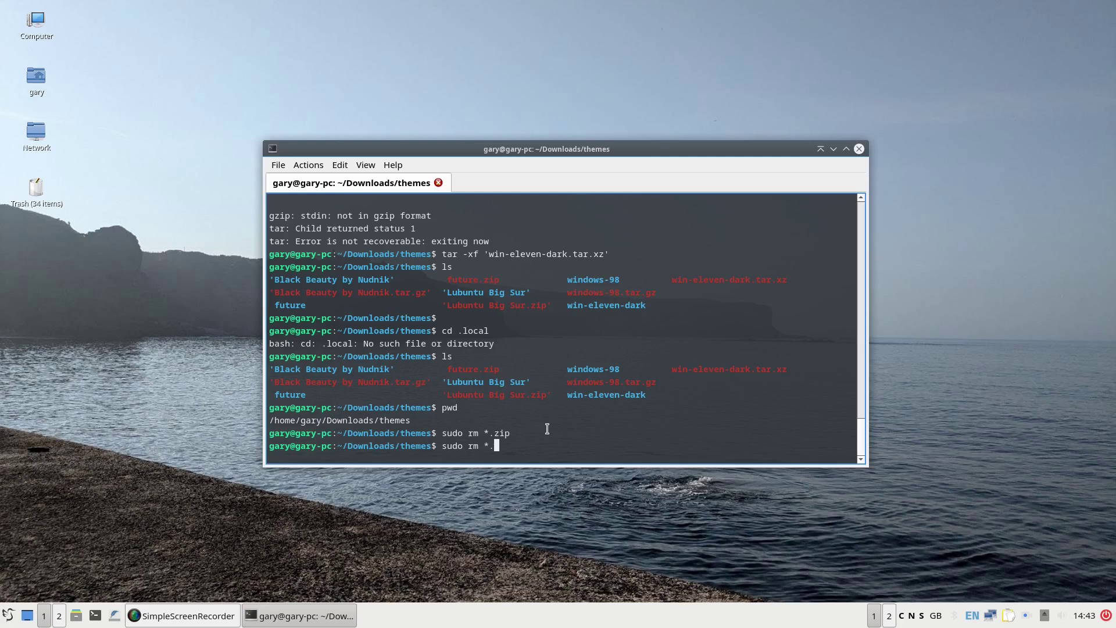
pyautogui.press('BackSpace')
pyautogui.press('BackSpace')
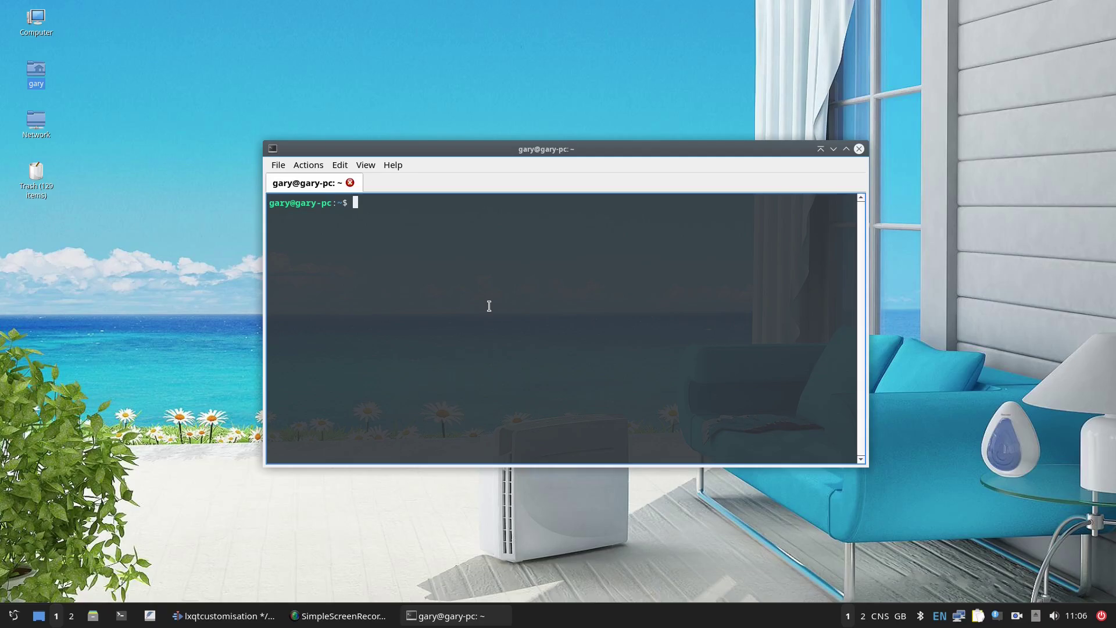
# - Change the terminal's working directory to /usr/share/lxqt/themes
pyautogui.write('cd /usr')
pyautogui.write('/share')
pyautogui.write('/lz')
pyautogui.write('qt/themes')
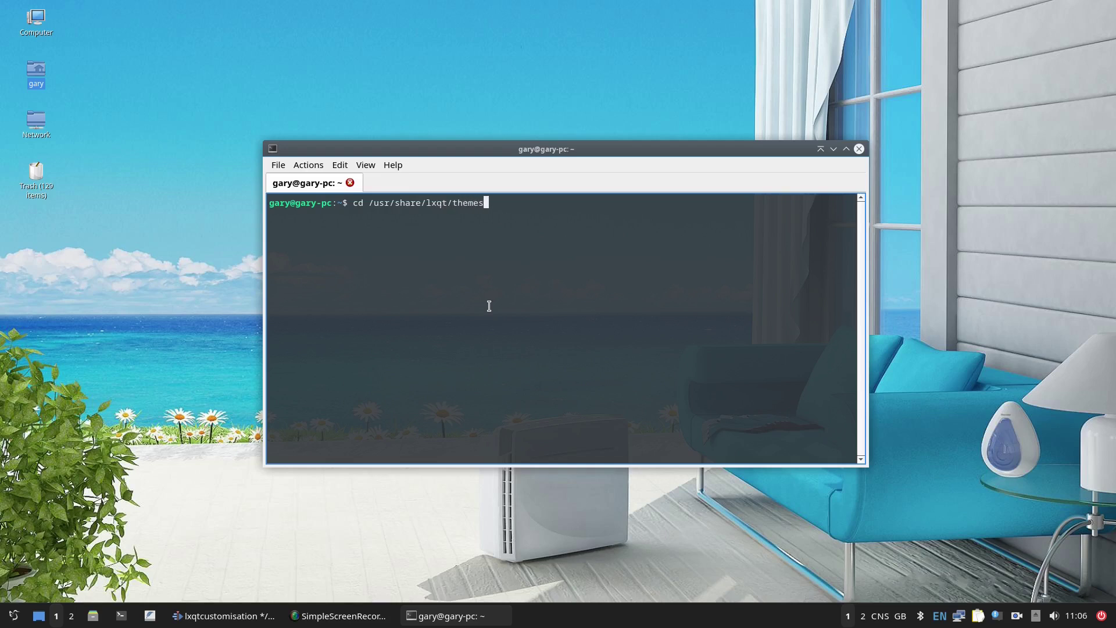
pyautogui.press('Return')
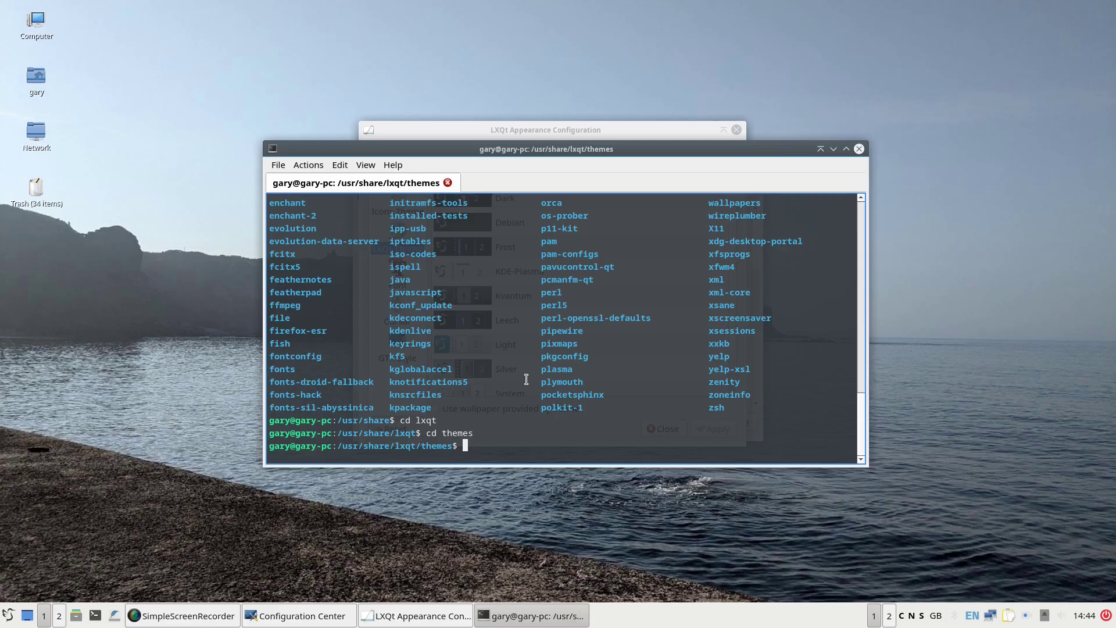
# - Copy everything from ~/Downloads/themes recursively into the current directory with sudo cp -r, authorizing it with the account password
pyautogui.write('sudo cp ')
pyautogui.write('./')
pyautogui.press('BackSpace')
pyautogui.press('BackSpace')
pyautogui.write('~/Downloads')
pyautogui.press('Left')
pyautogui.press('Left')
pyautogui.press('Left')
pyautogui.press('Left')
pyautogui.press('Left')
pyautogui.press('Left')
pyautogui.press('Left')
pyautogui.press('Left')
pyautogui.press('Left')
pyautogui.press('Left')
pyautogui.write('-r')
pyautogui.press('End')
pyautogui.write('themes .')
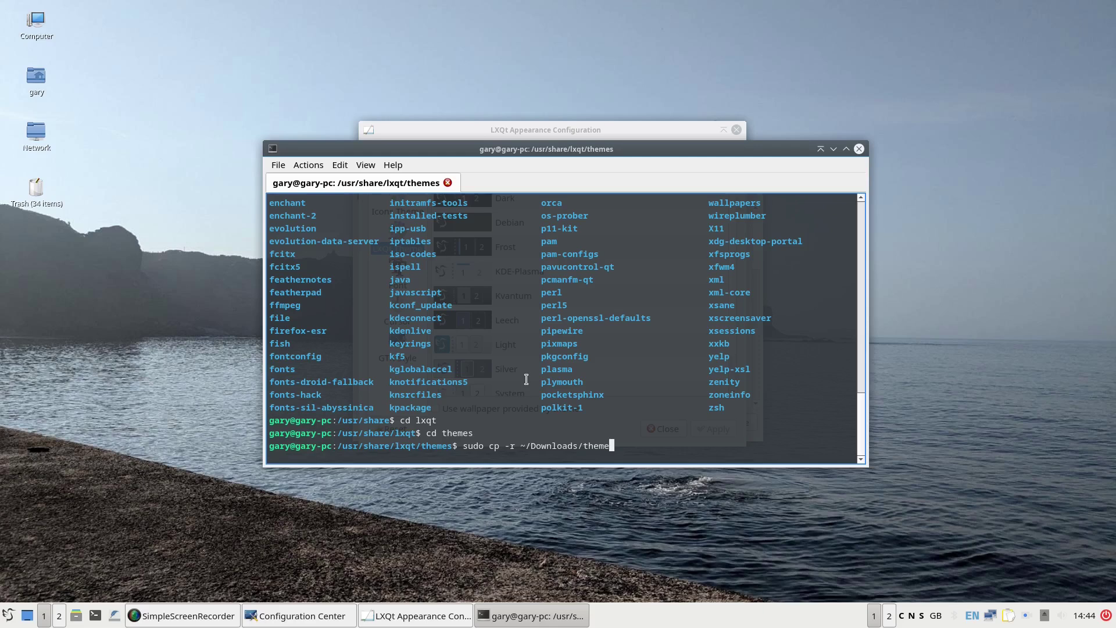
pyautogui.press('BackSpace')
pyautogui.press('BackSpace')
pyautogui.press('Return')
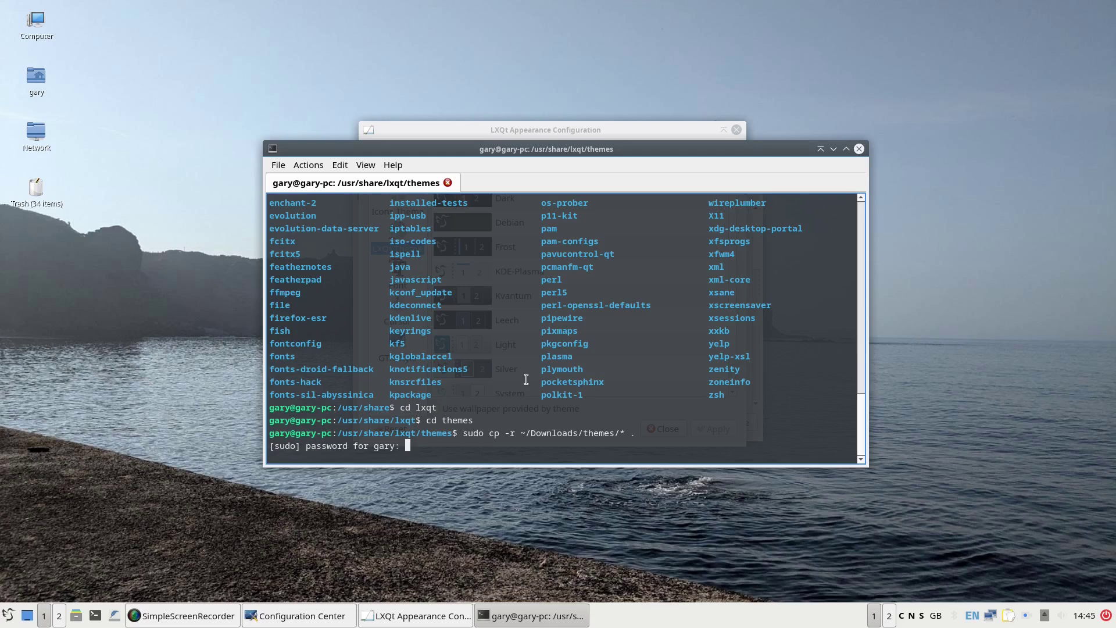
pyautogui.press('Return')
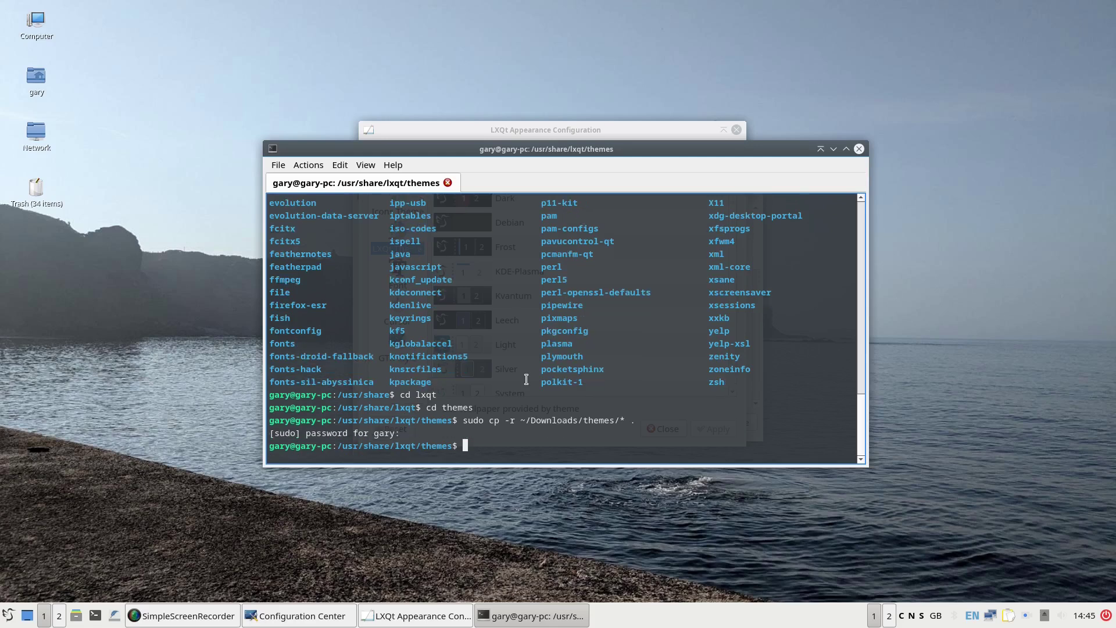
# - Check the LXQt theme list in the already open Appearance Configuration, and close that window
pyautogui.click(516, 133)
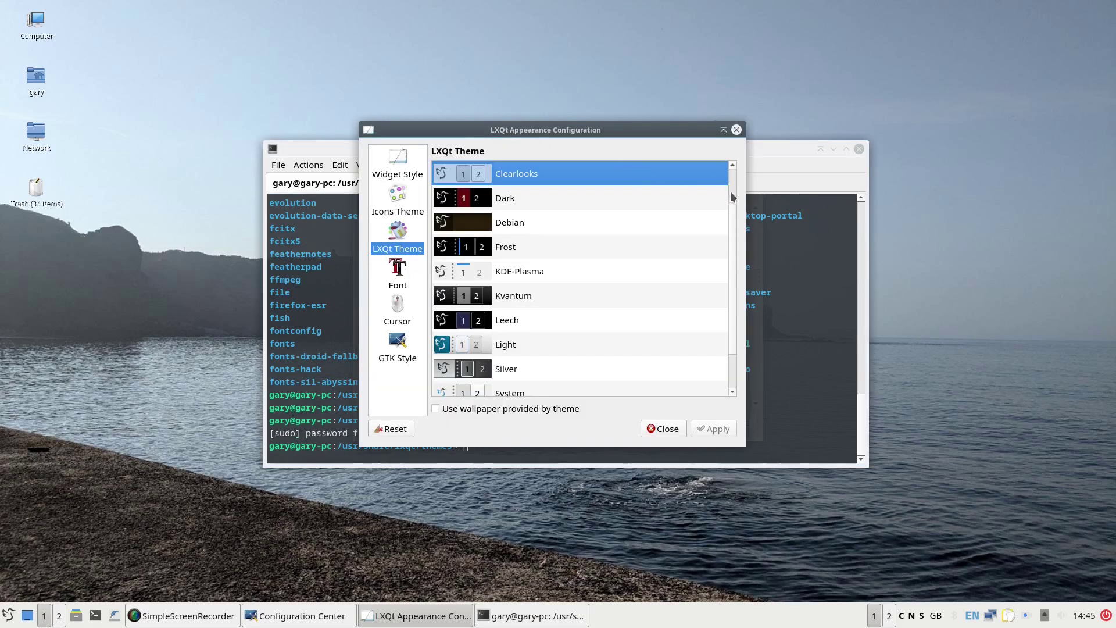
pyautogui.scroll(-1, 728, 367)
pyautogui.scroll(2, 724, 175)
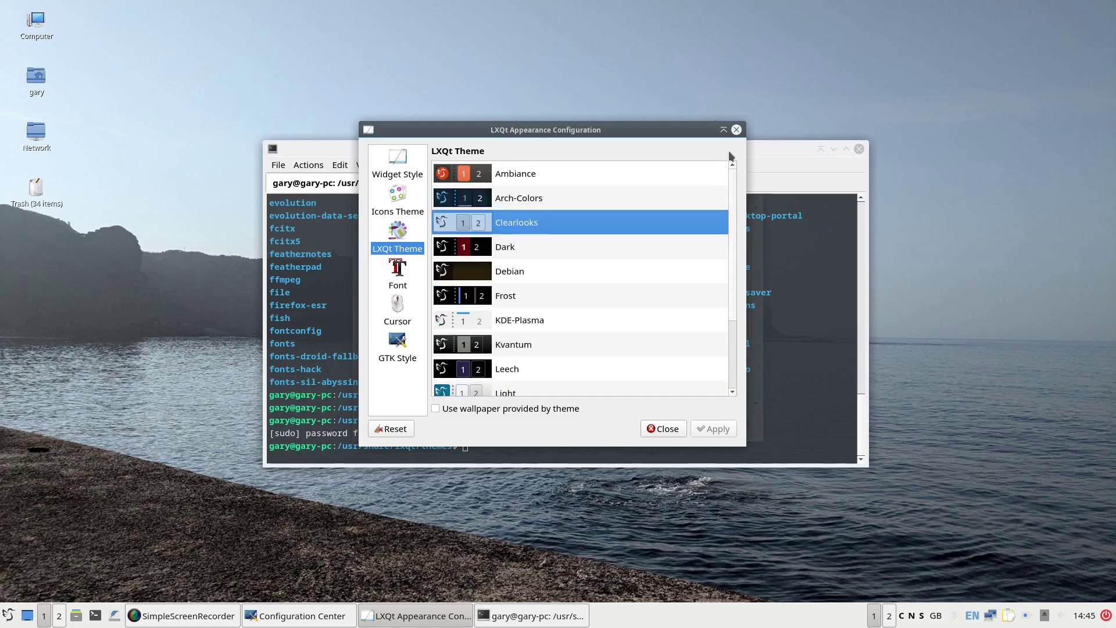
pyautogui.click(736, 130)
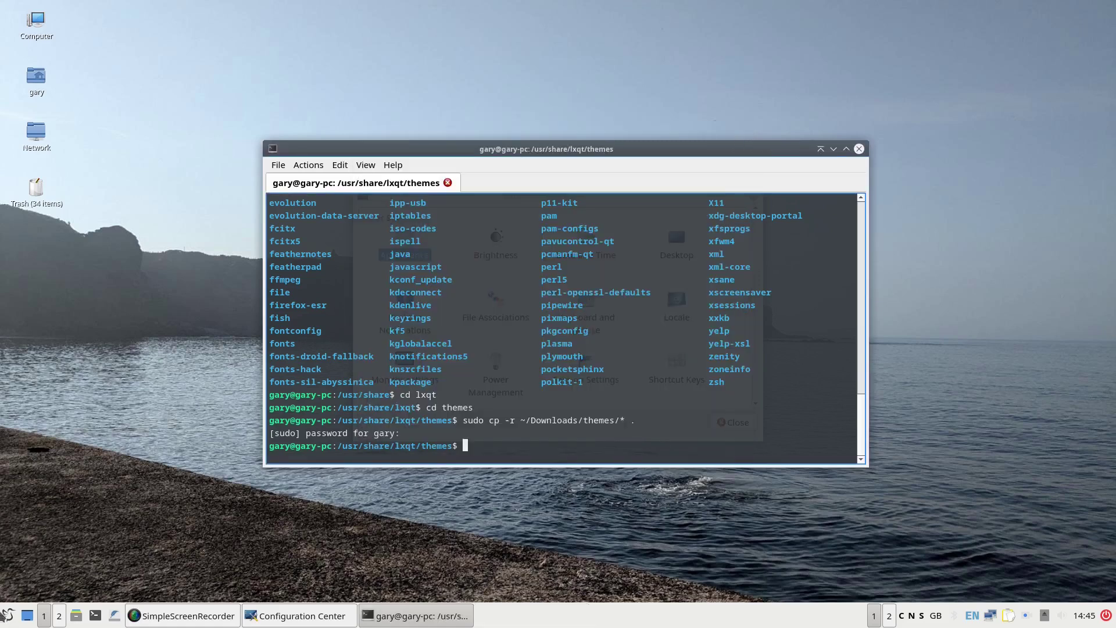
# - Reopen Appearance from the LXQt Configuration Center and display its LXQt Theme list
pyautogui.click(7, 615)
pyautogui.moveTo(44, 524)
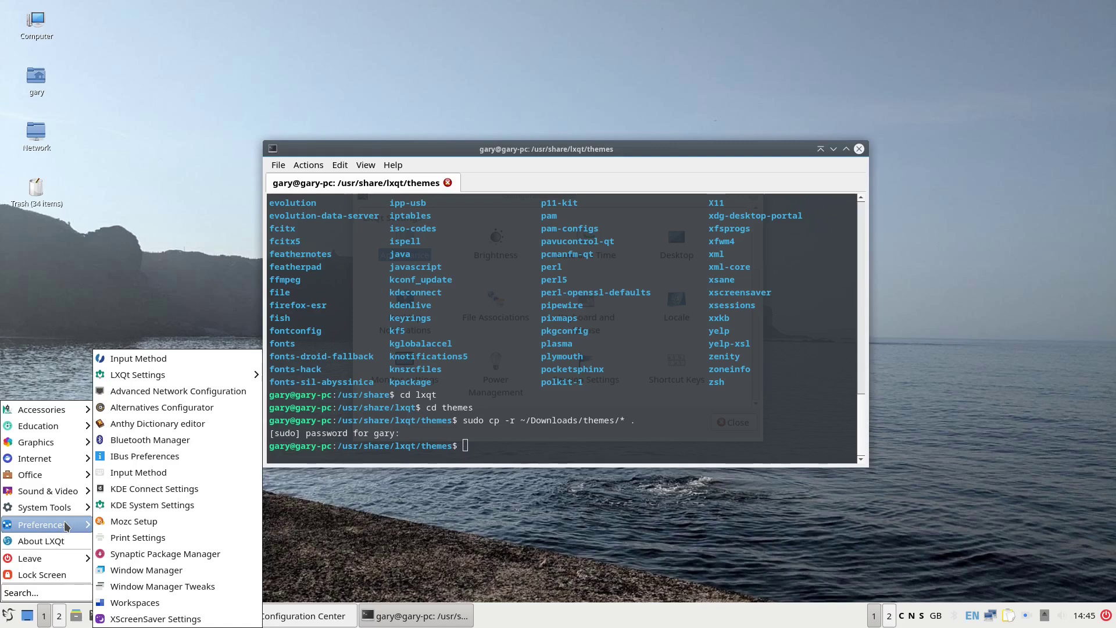
pyautogui.moveTo(175, 375)
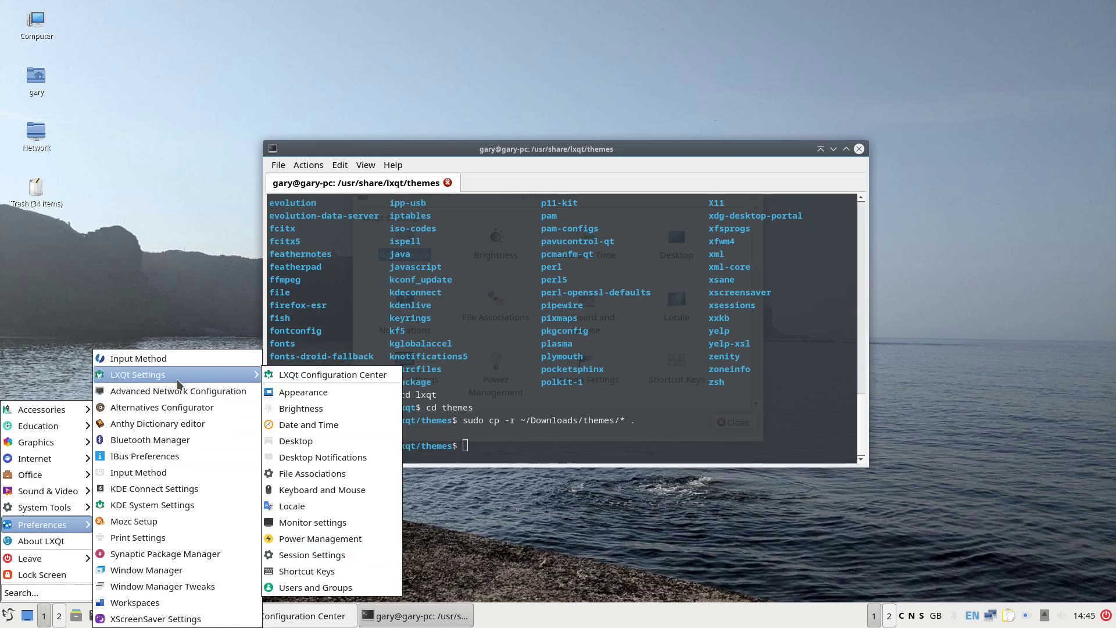
pyautogui.click(357, 379)
pyautogui.click(402, 255)
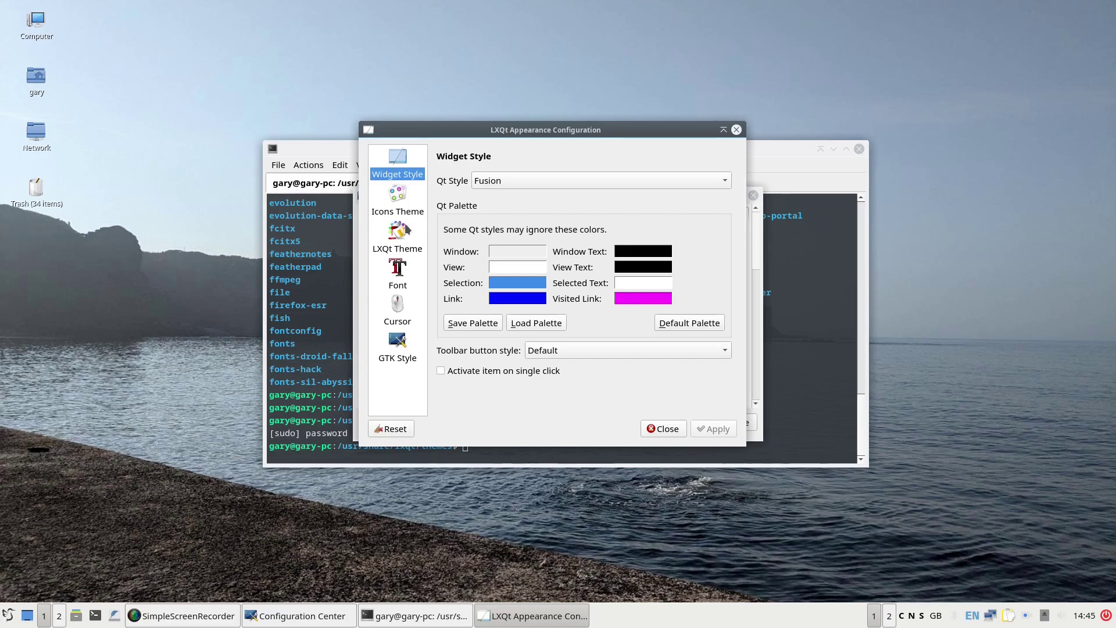
pyautogui.click(398, 244)
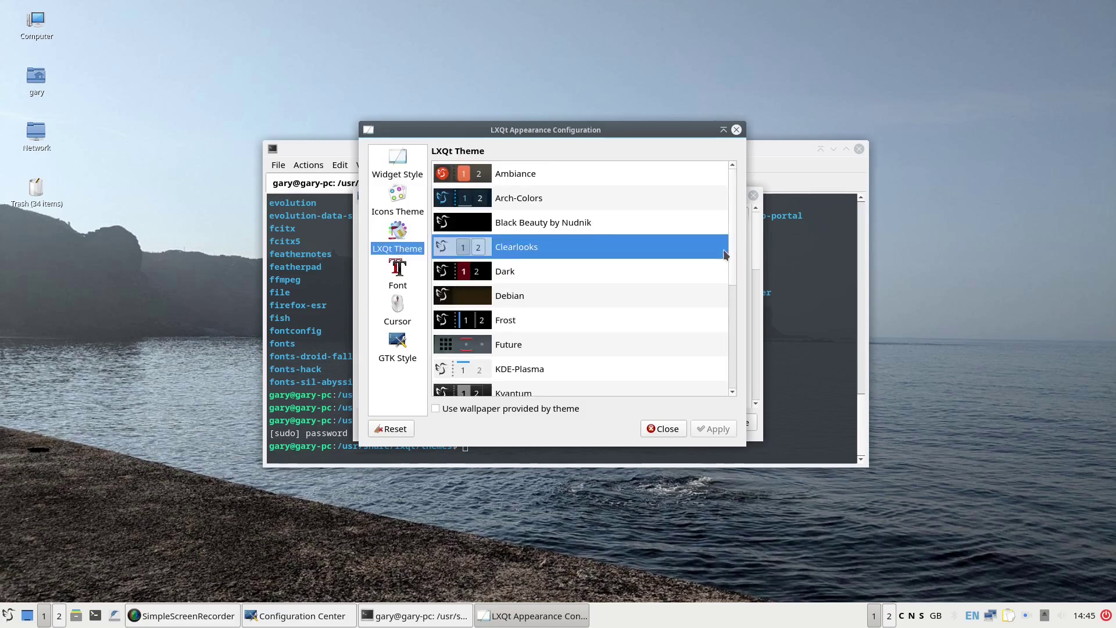
# - Apply the Black Beauty by Nudnik theme, enable the wallpaper provided by the theme, and close the terminal
pyautogui.click(594, 230)
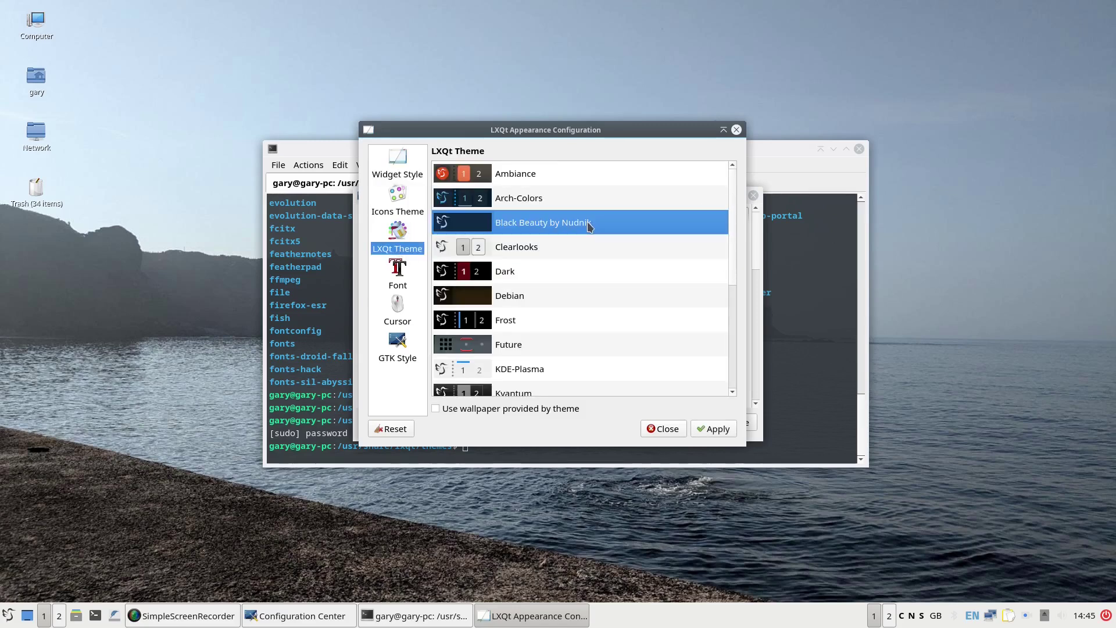
pyautogui.click(859, 151)
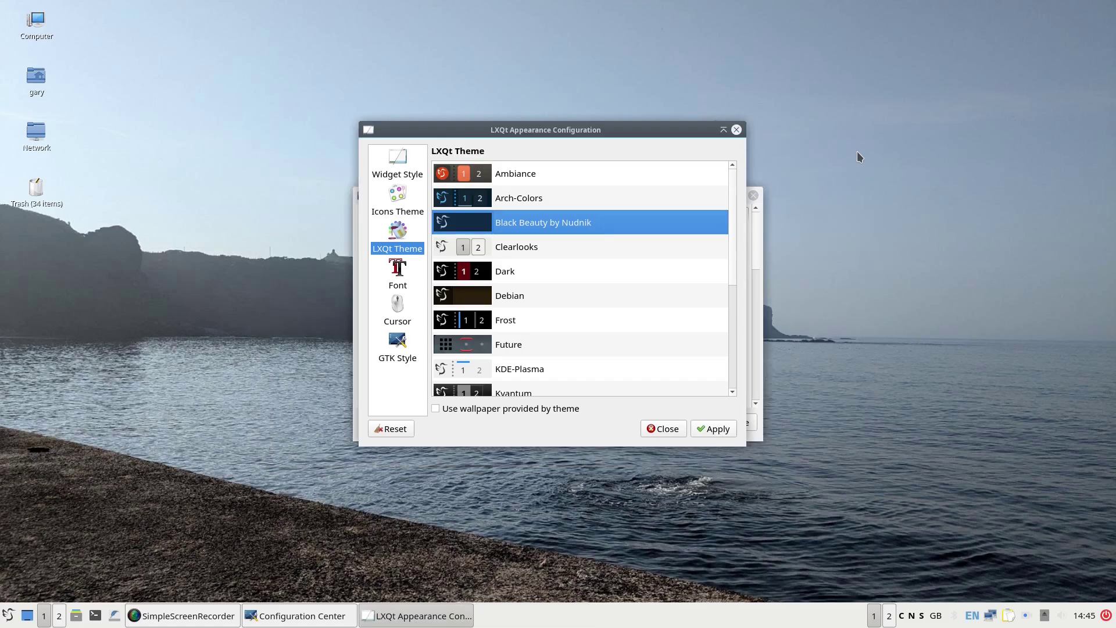
pyautogui.click(716, 431)
pyautogui.click(495, 406)
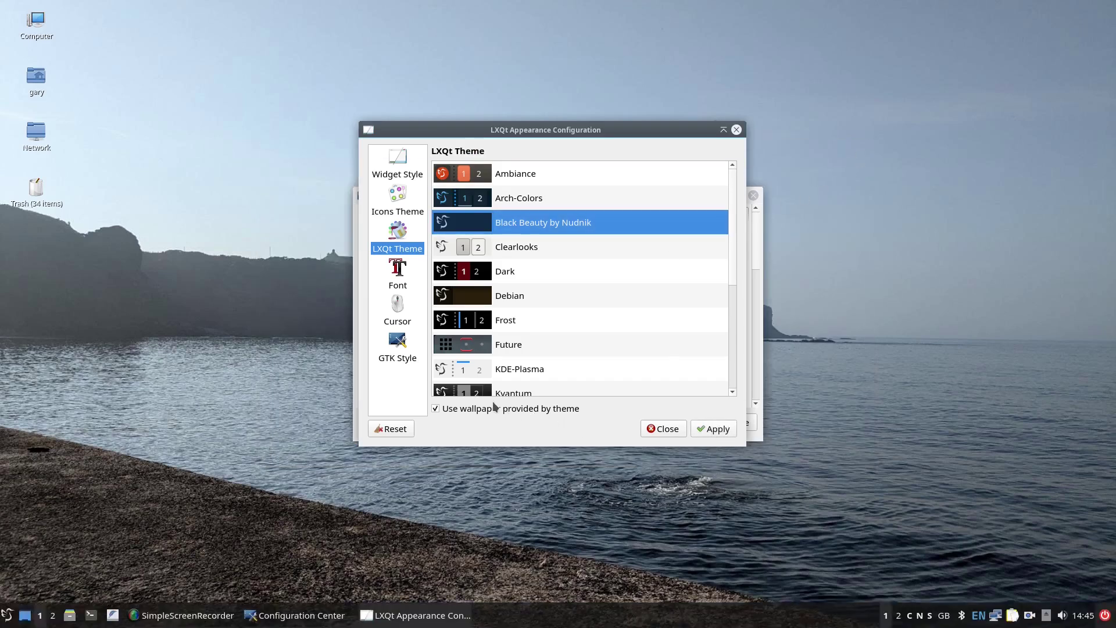
pyautogui.click(713, 432)
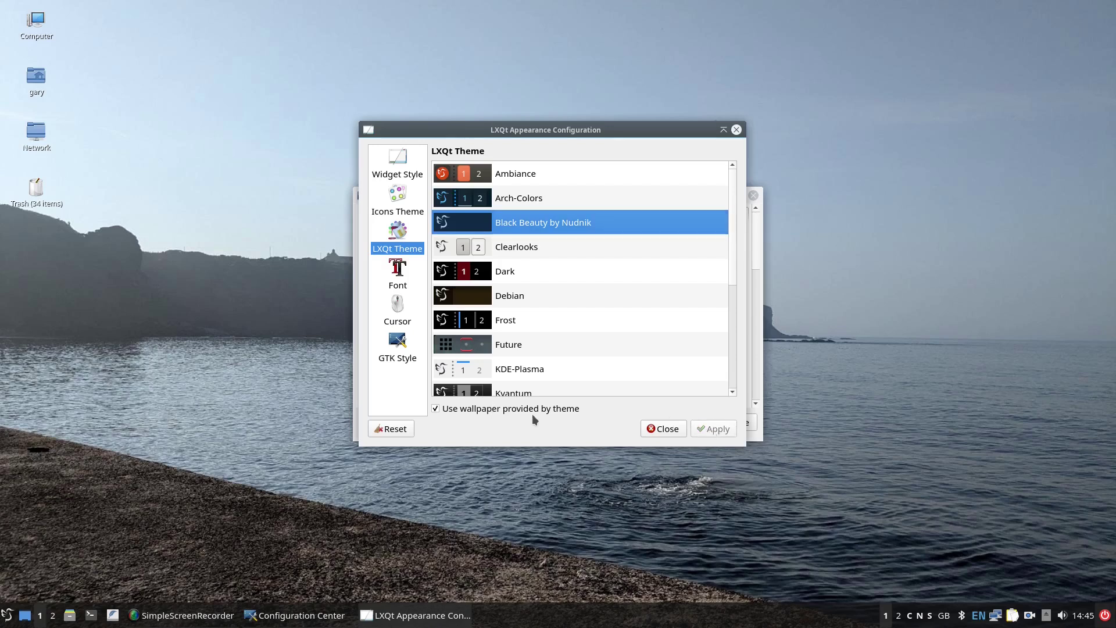